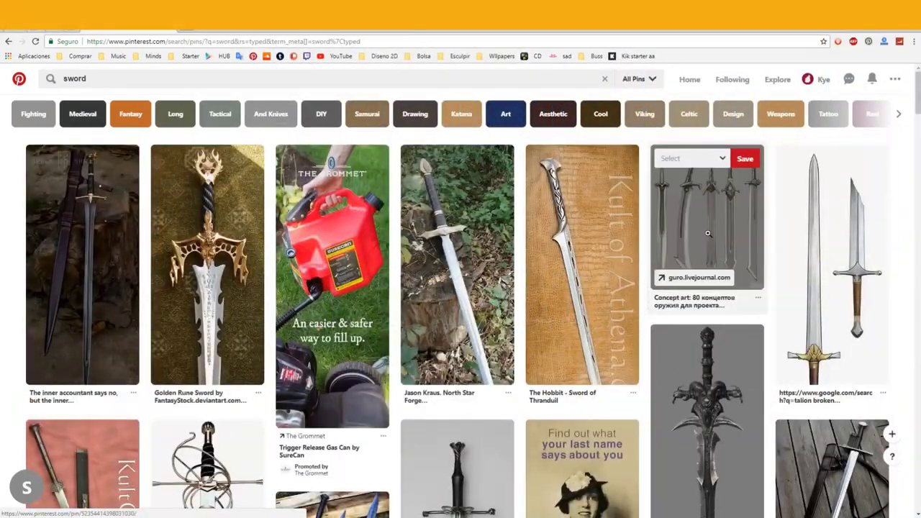
Open the five-sword concept pin and save it to the Armas board.
click(708, 235)
scroll(709, 235, down, 4)
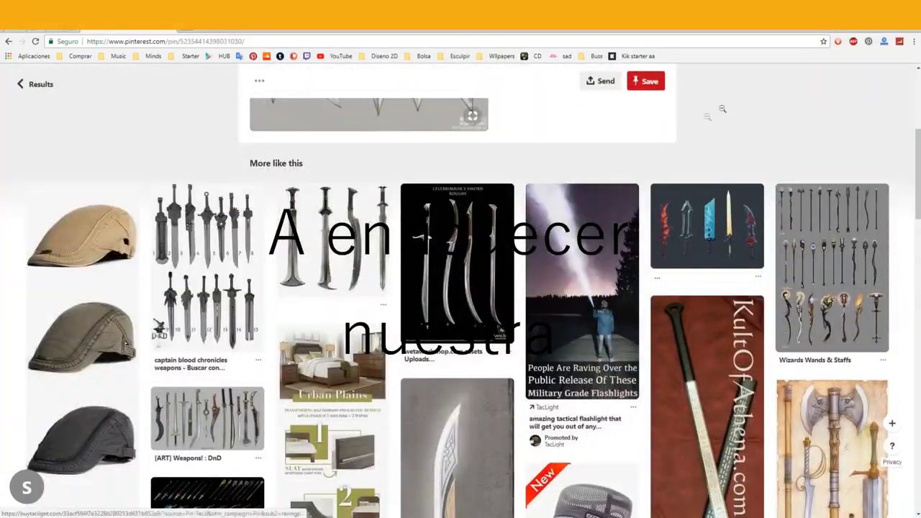
scroll(689, 127, down, 5)
scroll(404, 220, up, 10)
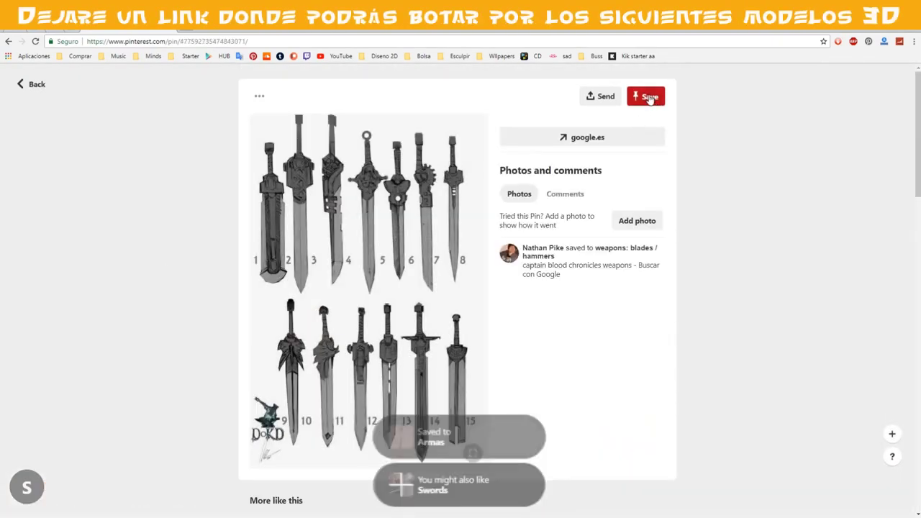
click(649, 98)
click(620, 209)
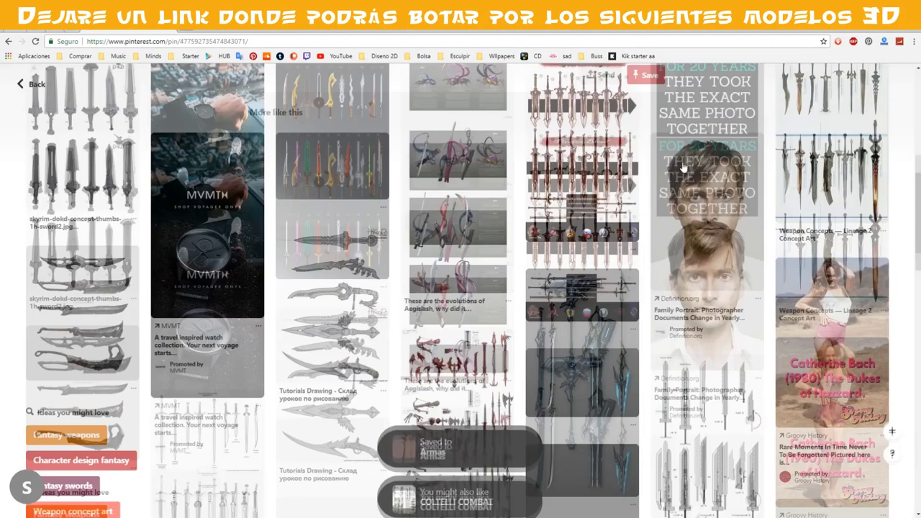
Check the Lord of the Rings sword sheet pin, then browse more sword search results.
scroll(705, 238, down, 3)
scroll(705, 237, down, 2)
scroll(662, 284, down, 1)
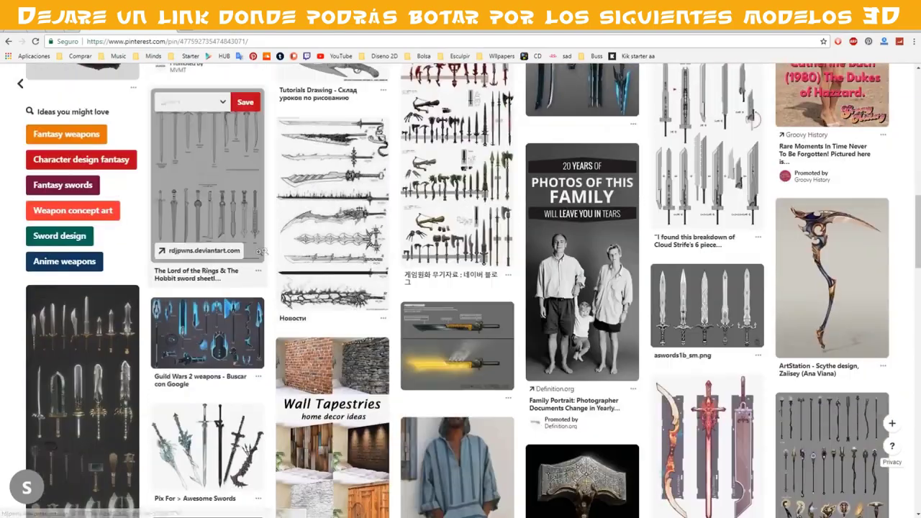
click(209, 172)
click(32, 84)
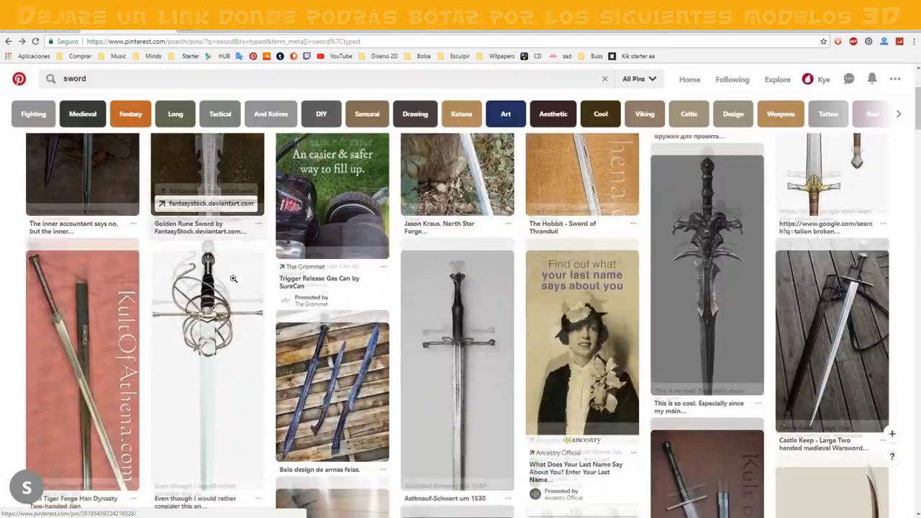
scroll(233, 281, down, 5)
scroll(234, 281, down, 5)
scroll(234, 282, down, 5)
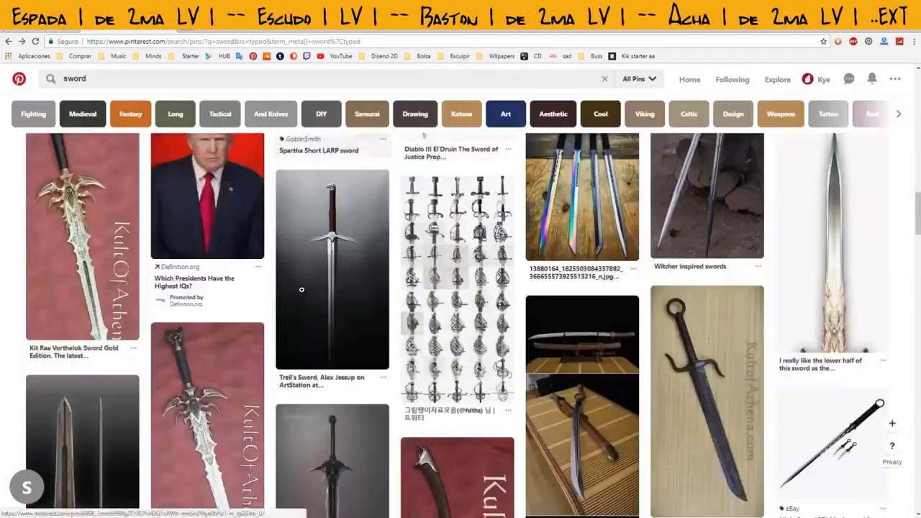
scroll(259, 284, down, 5)
scroll(280, 287, down, 4)
scroll(303, 289, down, 4)
scroll(303, 289, down, 3)
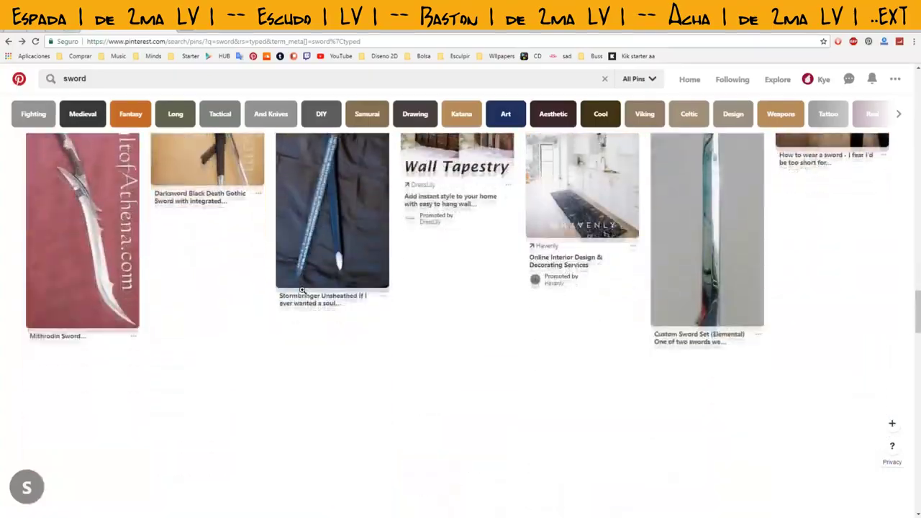
scroll(302, 290, down, 2)
scroll(302, 289, down, 3)
scroll(302, 290, down, 2)
Open the Armas board from the profile and view a saved sword pin.
click(817, 79)
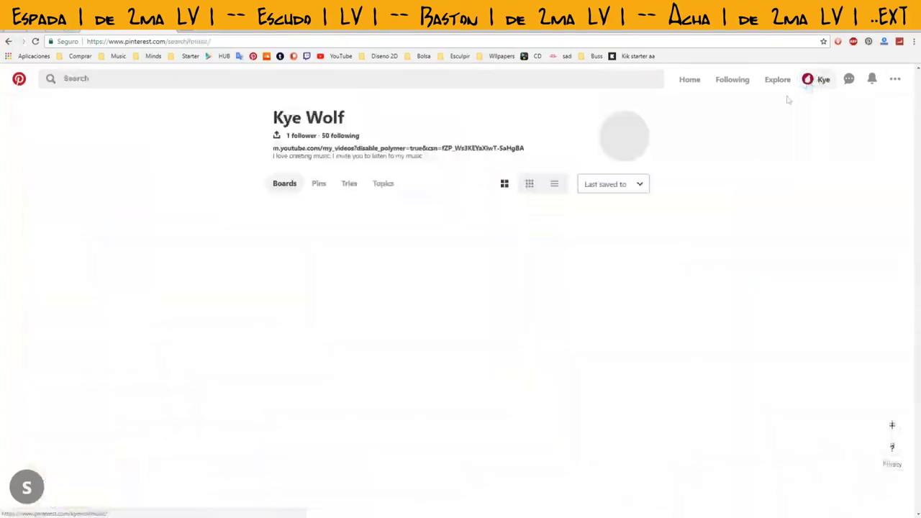
click(294, 288)
mouse_move(332, 320)
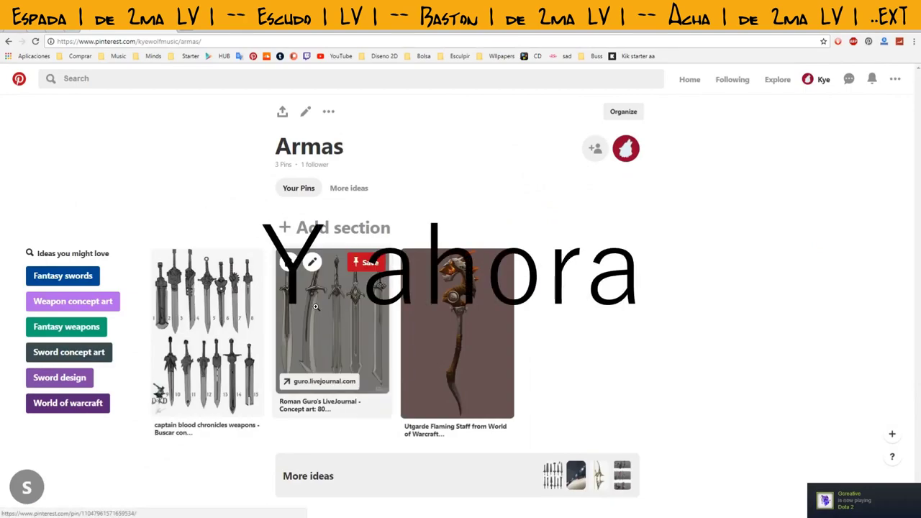
click(308, 353)
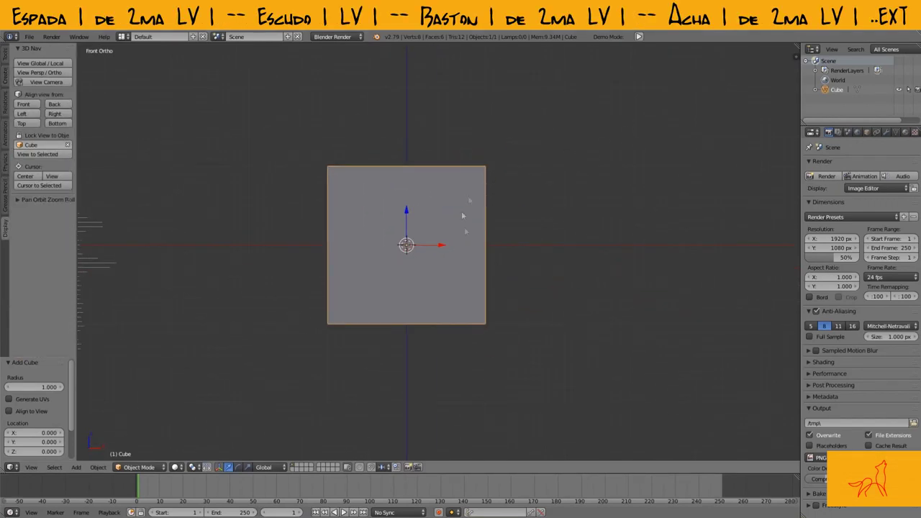
Scale the cube down in Edit Mode and add a loop cut across it.
key(Tab)
key(a)
key(s)
click(611, 243)
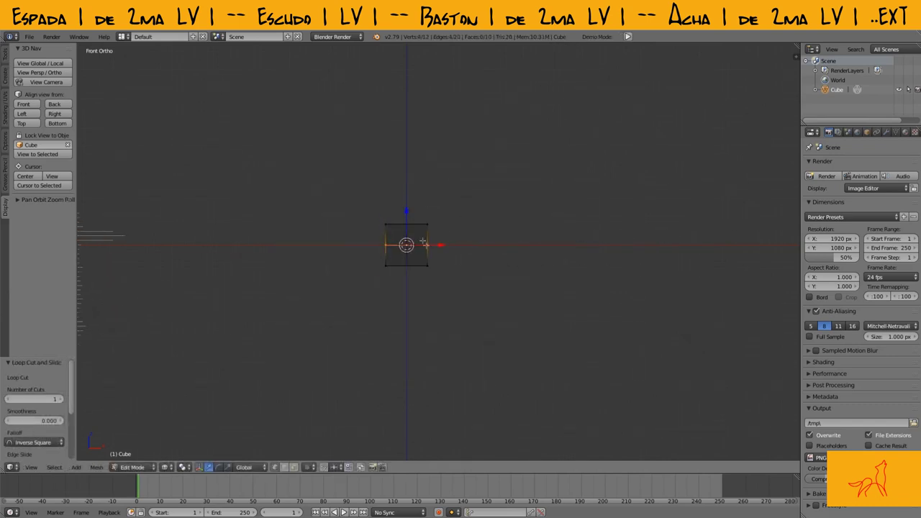
click(410, 227)
scroll(418, 224, up, 4)
scroll(429, 218, up, 5)
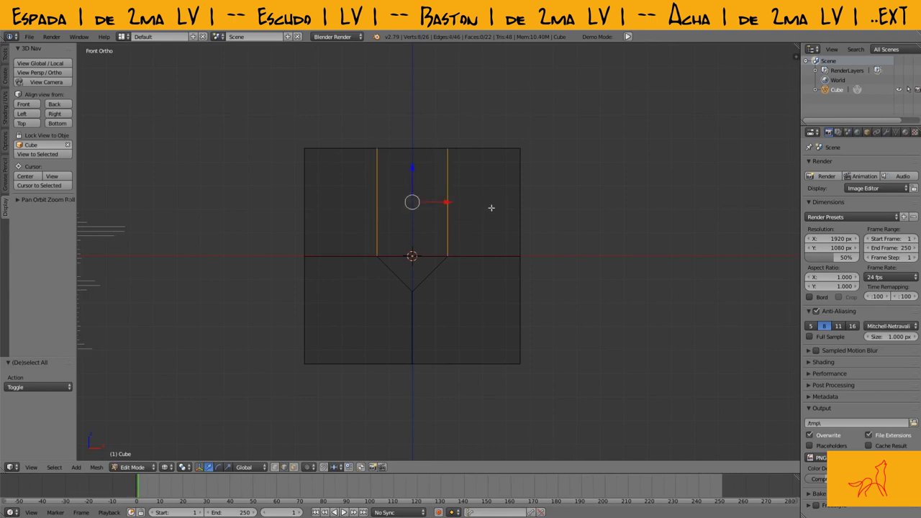
Delete the upper centre face and fill the inner gap faces with F.
click(403, 198)
key(x)
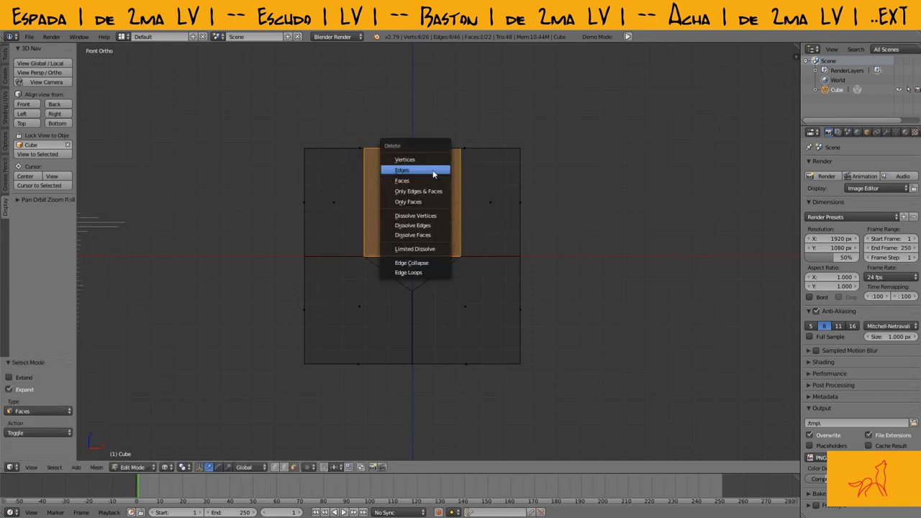
click(406, 179)
key(ctrl+Tab)
mouse_move(423, 199)
middle_down()
mouse_move(461, 216)
mouse_move(482, 208)
mouse_move(483, 195)
middle_up()
key(f)
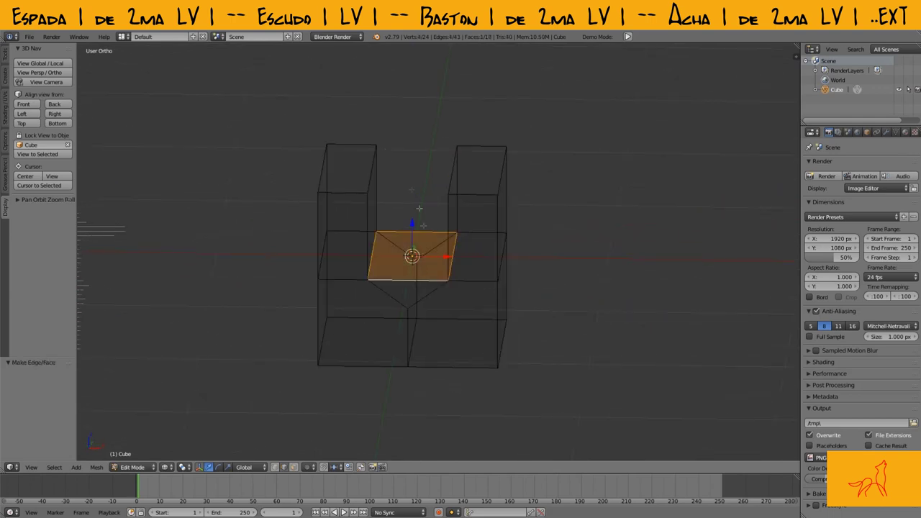
key(z)
key(KP_1)
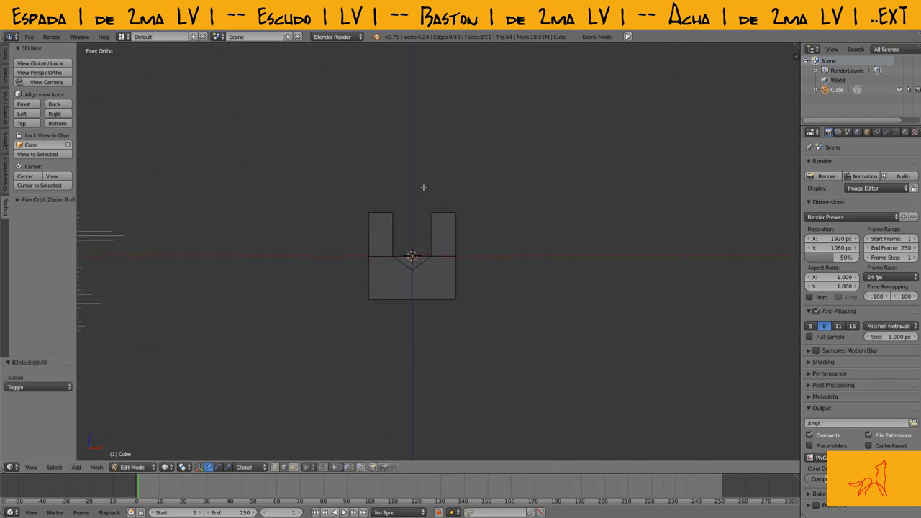
Add another loop cut and delete the unneeded half's vertices.
scroll(417, 199, up, 3)
key(a)
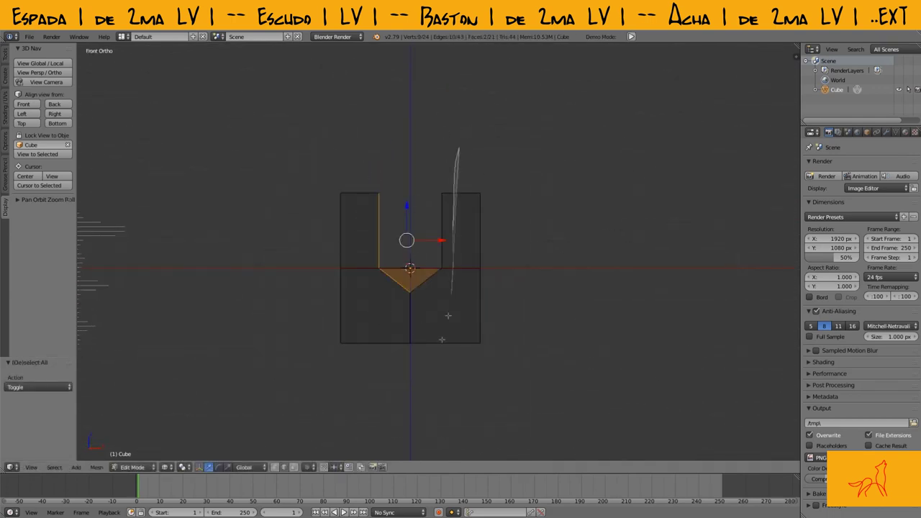
key(a)
scroll(509, 235, down, 3)
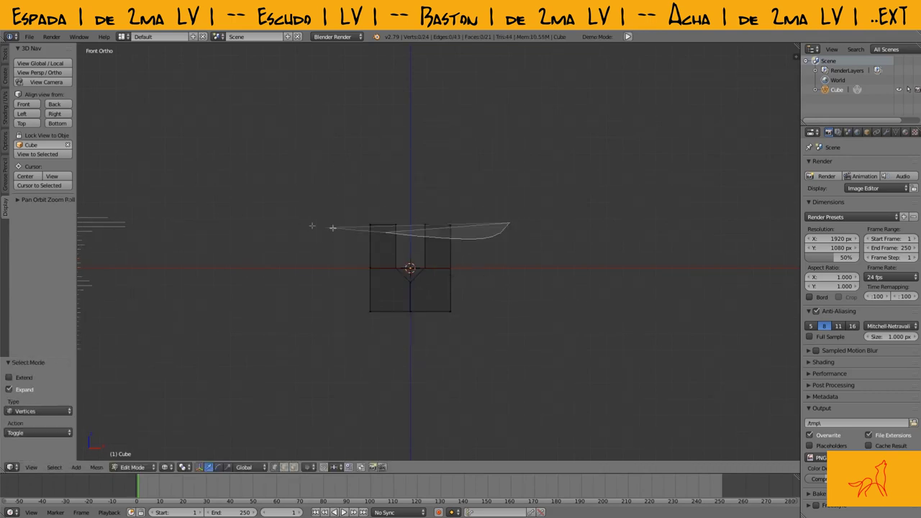
scroll(421, 102, up, 5)
scroll(462, 198, up, 3)
key(a)
key(ctrl+r)
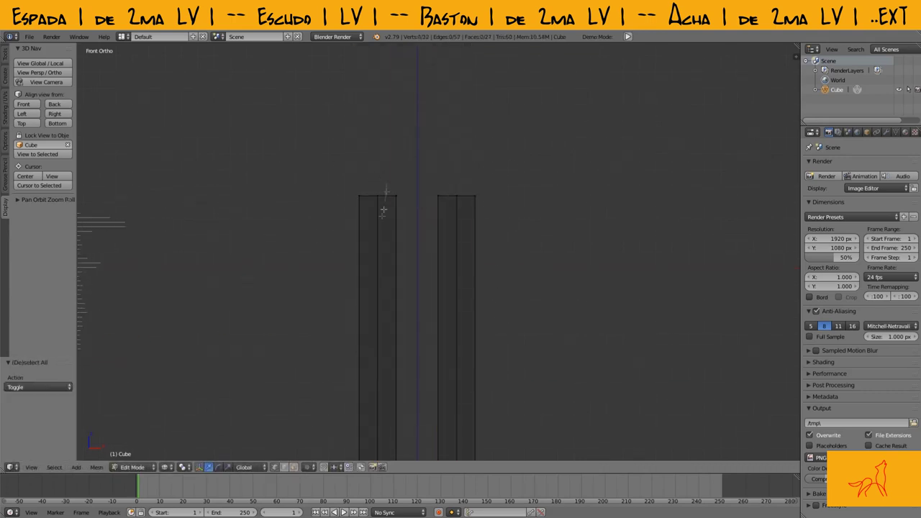
scroll(428, 153, down, 5)
key(x)
click(463, 205)
Return to Object Mode in front view and bring up the modifier list.
key(a)
scroll(403, 182, up, 1)
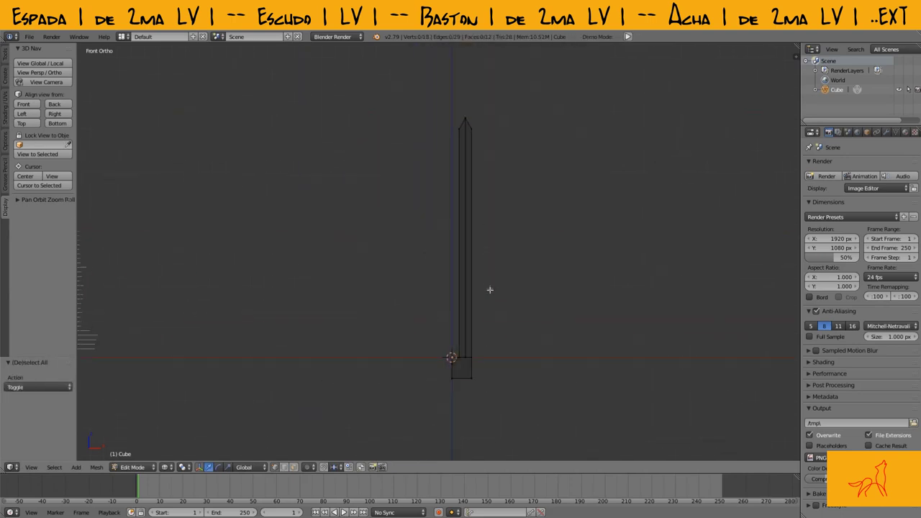
key(KP_1)
key(a)
scroll(516, 266, down, 3)
key(Tab)
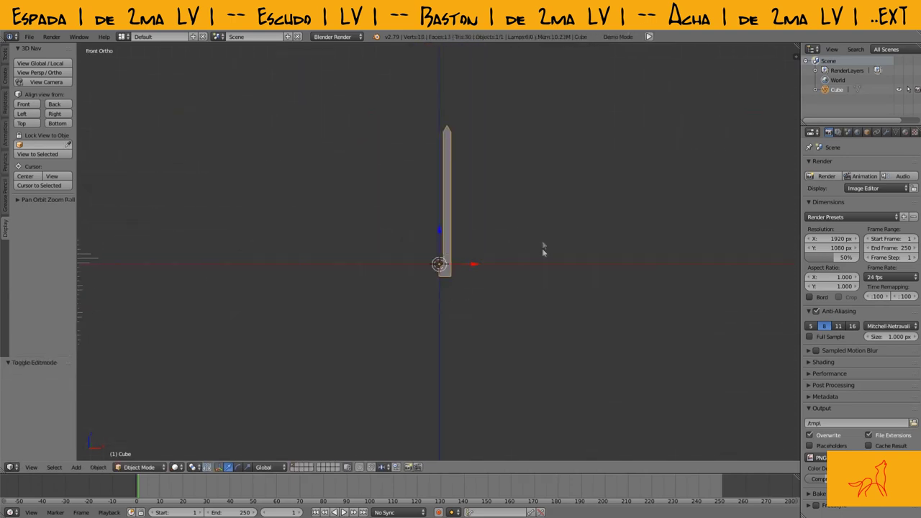
click(886, 132)
click(860, 165)
Add a Mirror modifier, then select and slide the blade edge vertices.
click(727, 283)
key(Tab)
scroll(493, 230, up, 5)
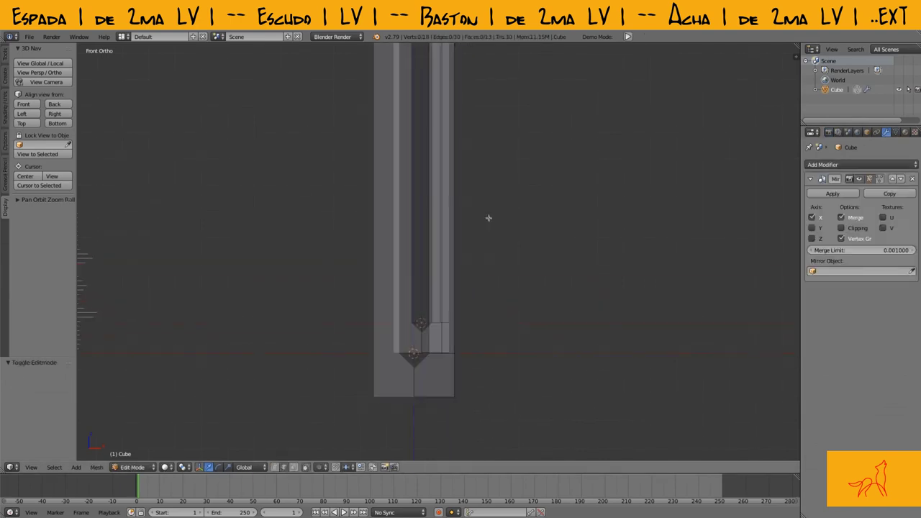
key(1)
ctrl+drag(416, 192, 289, 118)
ctrl+drag(302, 208, 444, 183)
scroll(514, 181, down, 3)
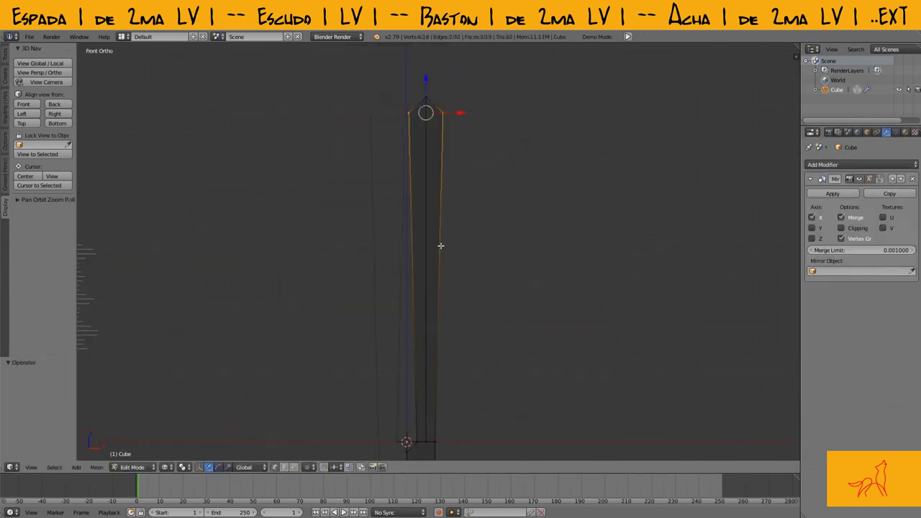
click(437, 121)
scroll(425, 136, up, 4)
key(a)
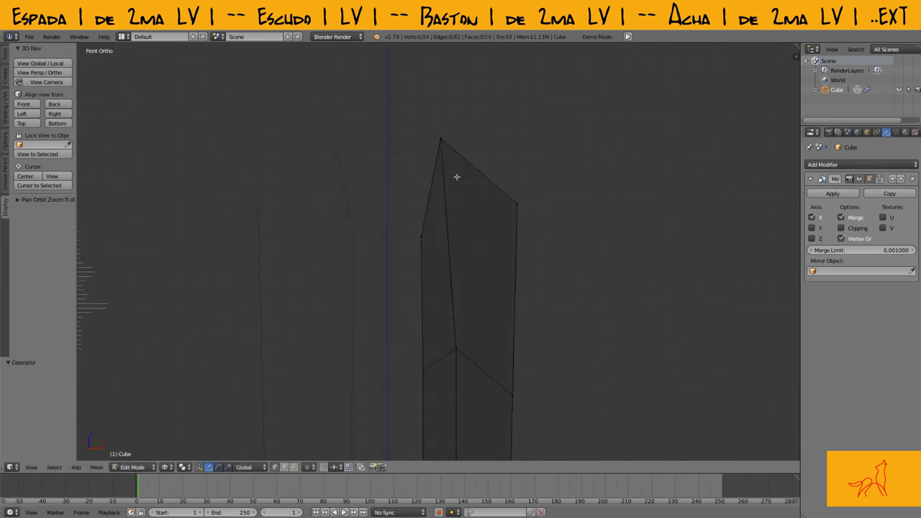
Move the upper-right tip vertices to sharpen the blade point.
right_click(411, 271)
right_click(518, 203)
key(g)
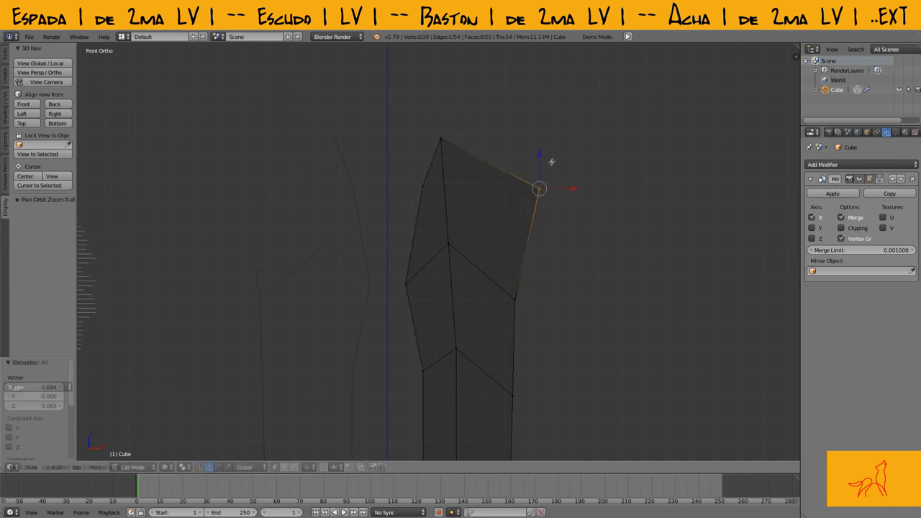
click(509, 241)
scroll(468, 230, down, 2)
ctrl+drag(438, 229, 446, 214)
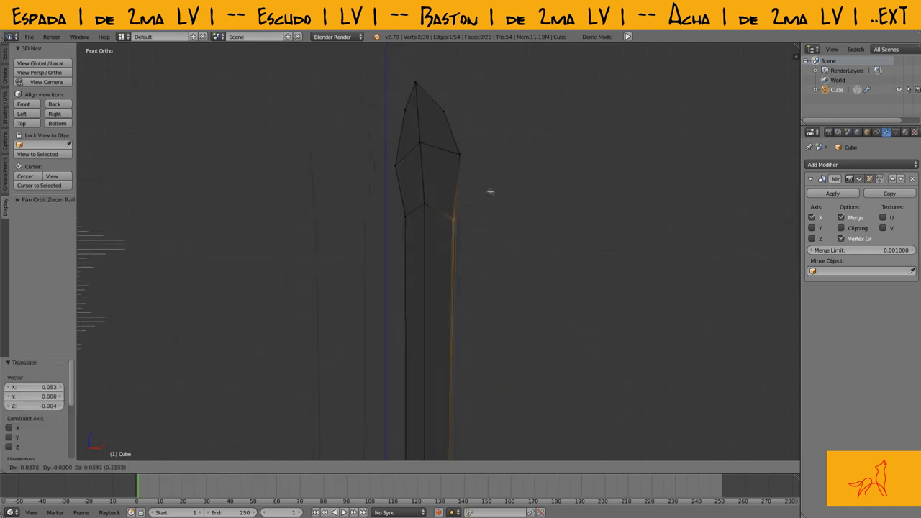
click(486, 193)
scroll(488, 209, down, 3)
key(a)
Rotate the blade tip slightly and move its vertices along the Z axis.
scroll(484, 235, up, 2)
key(r)
click(497, 198)
key(g)
key(ctrl+z)
scroll(467, 169, down, 2)
scroll(446, 176, down, 1)
key(g)
key(a)
scroll(432, 277, down, 1)
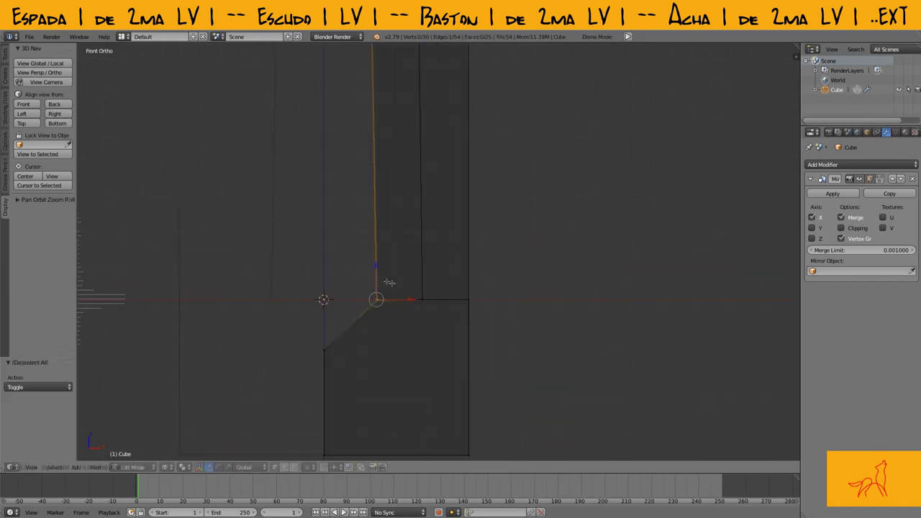
scroll(430, 274, down, 2)
scroll(428, 275, down, 1)
key(z)
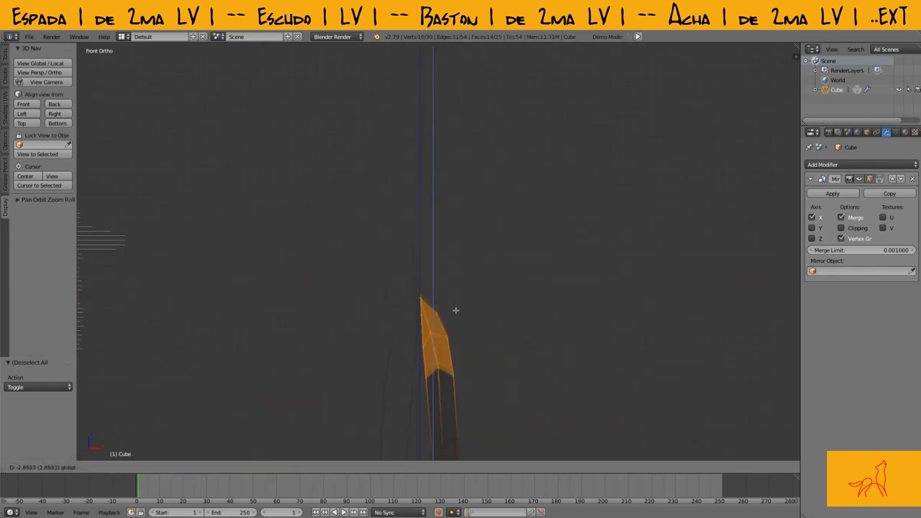
Select an edge along the blade's centre line and inspect the blade at an angle.
scroll(453, 191, up, 4)
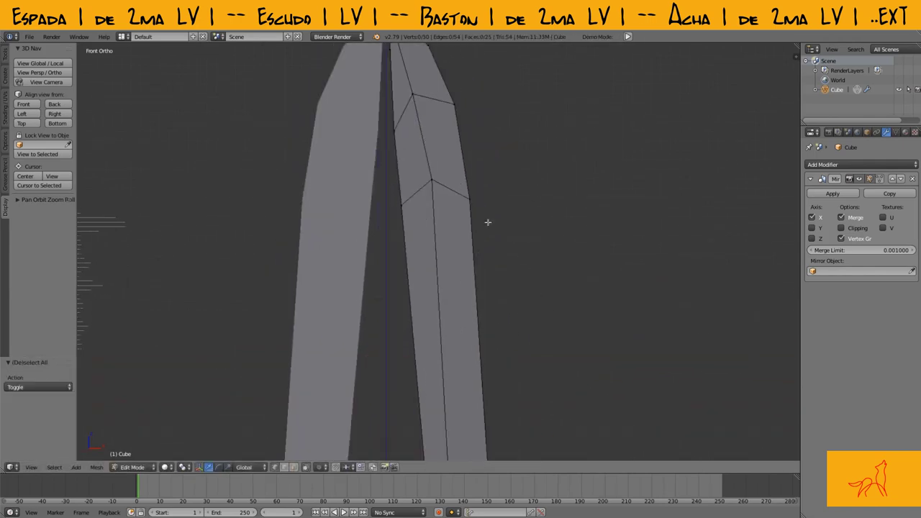
scroll(432, 216, up, 2)
right_click(357, 173)
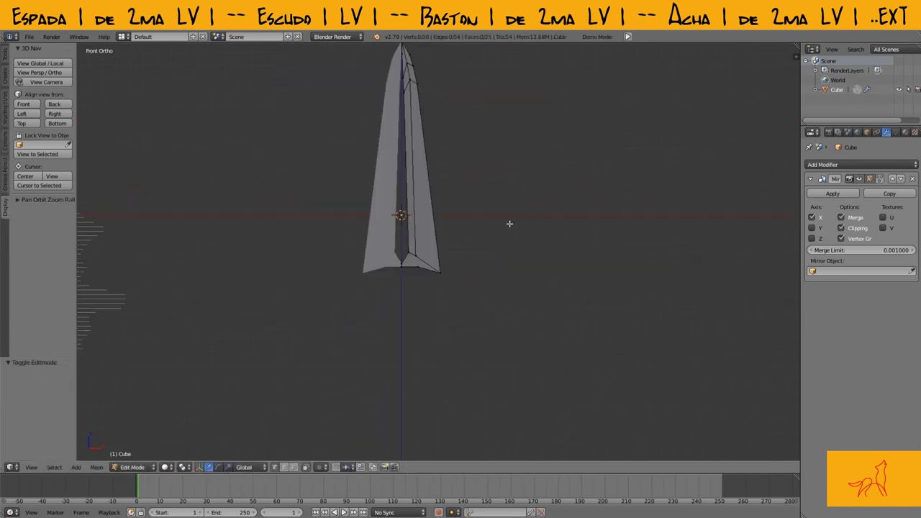
key(Tab)
middle_drag(520, 220, 545, 132)
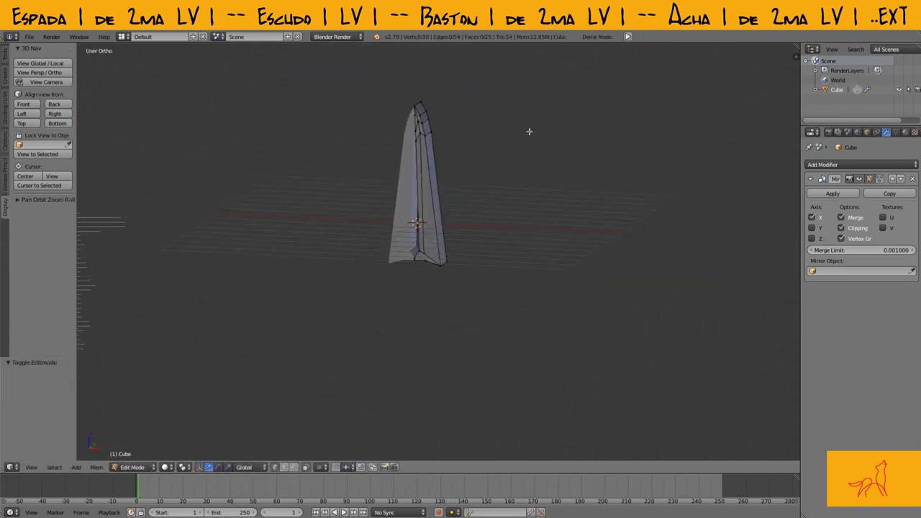
Select the blade's outer vertices in wireframe and scale them along Y to thin the blade.
key(KP_1)
key(z)
key(a)
shift+scroll(440, 264, up, 5)
shift+scroll(494, 136, up, 4)
ctrl+drag(429, 205, 430, 206)
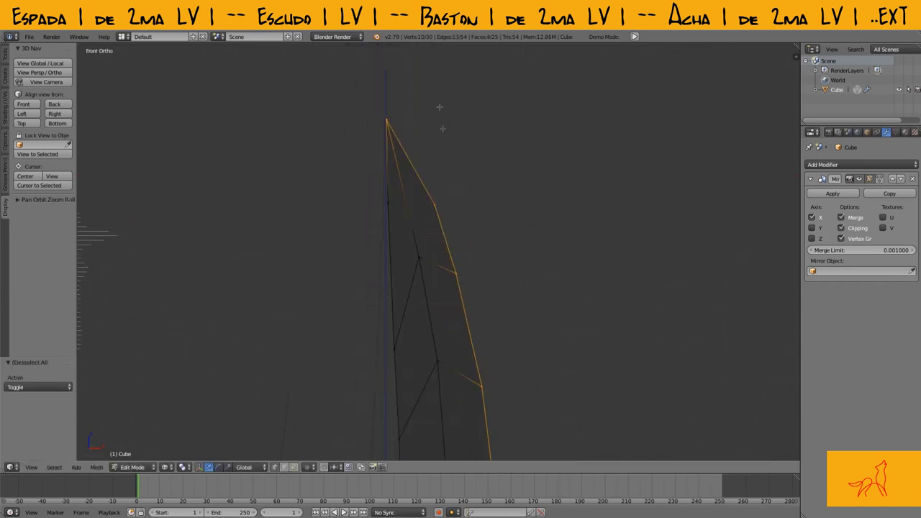
key(z)
key(KP_3)
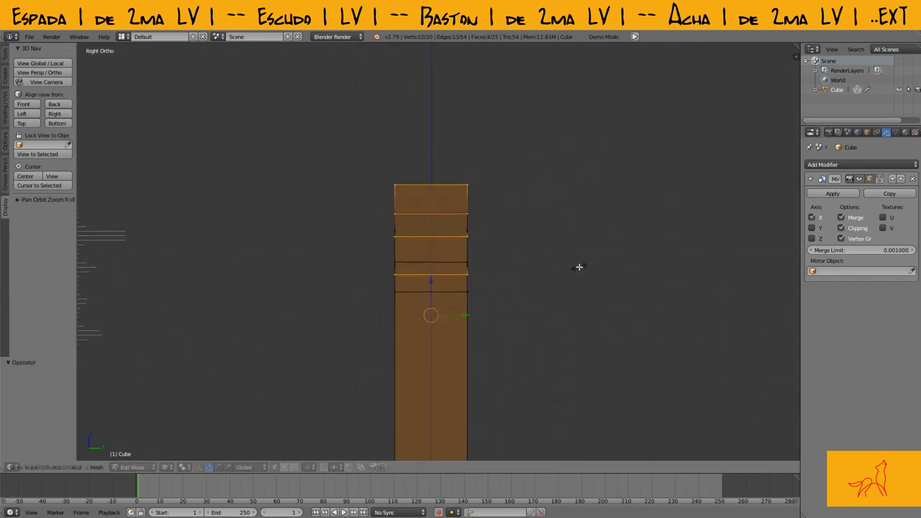
key(z)
key(s)
key(y)
click(433, 328)
Narrow the lower part of the blade by scaling the selected vertices along Y.
scroll(454, 259, up, 6)
shift+scroll(438, 200, up, 3)
key(a)
scroll(474, 341, down, 10)
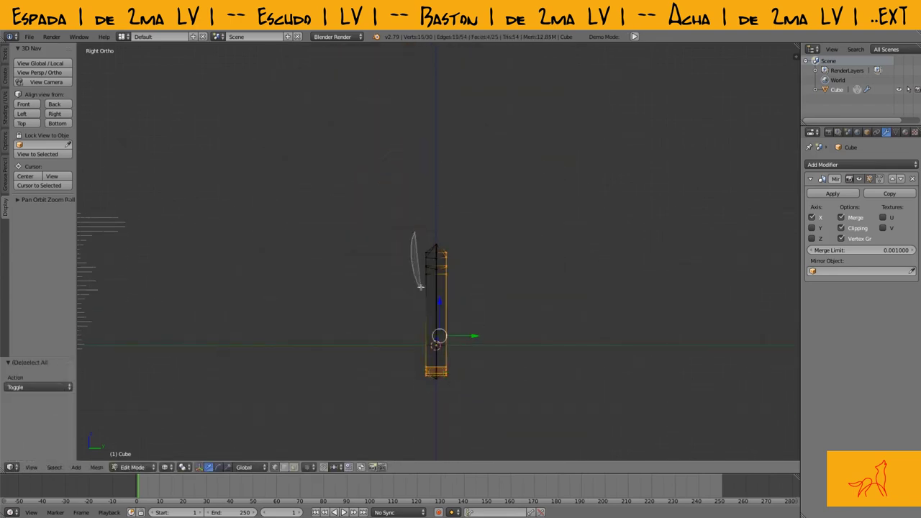
click(504, 272)
scroll(465, 202, up, 3)
scroll(486, 346, up, 3)
key(a)
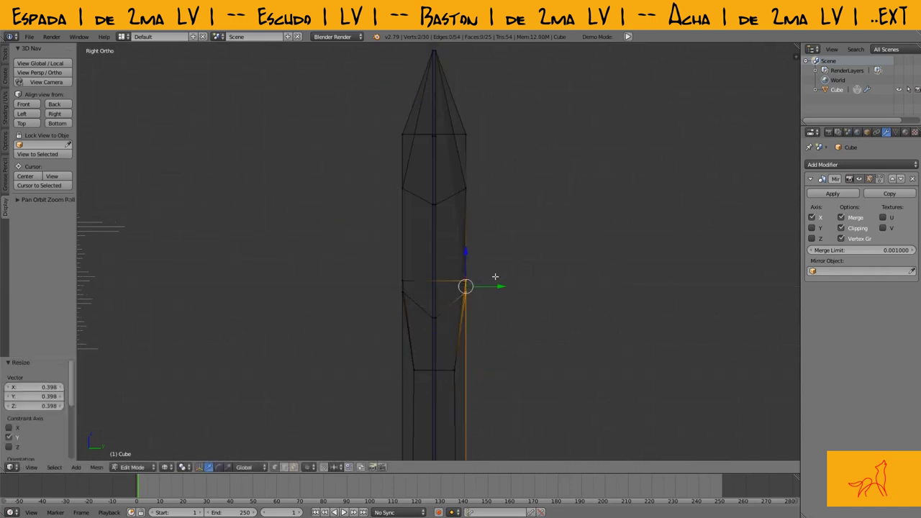
click(567, 314)
shift+scroll(534, 209, up, 2)
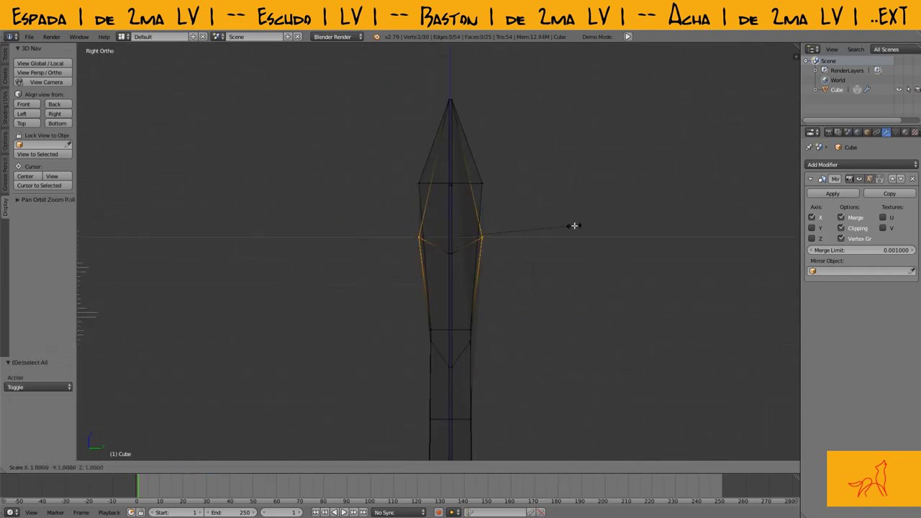
click(574, 226)
Scale the selected blade edges along Y to narrow the blade further.
scroll(504, 245, down, 2)
key(a)
click(519, 269)
scroll(519, 269, up, 2)
ctrl+scroll(523, 292, down, 2)
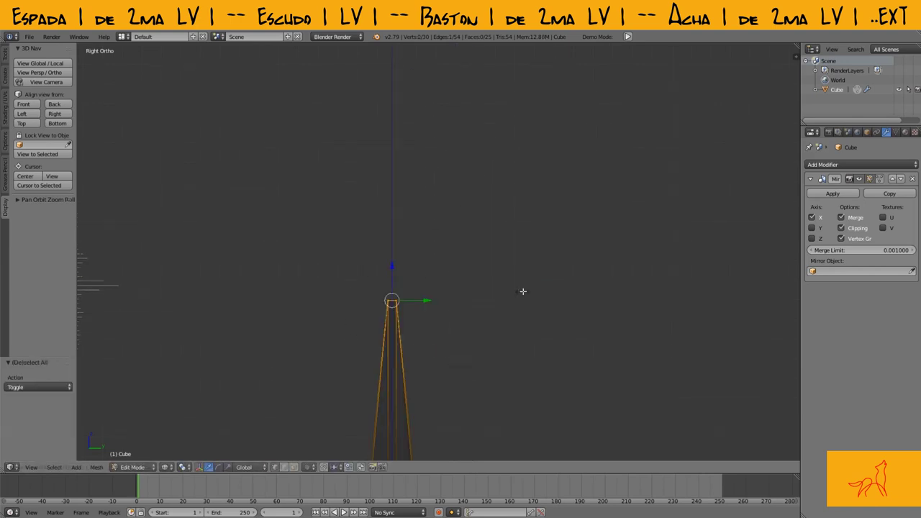
click(452, 303)
scroll(452, 303, down, 2)
Taper the blade edge by scaling the selected vertices side to side along Y.
key(Tab)
key(Tab)
scroll(442, 282, up, 3)
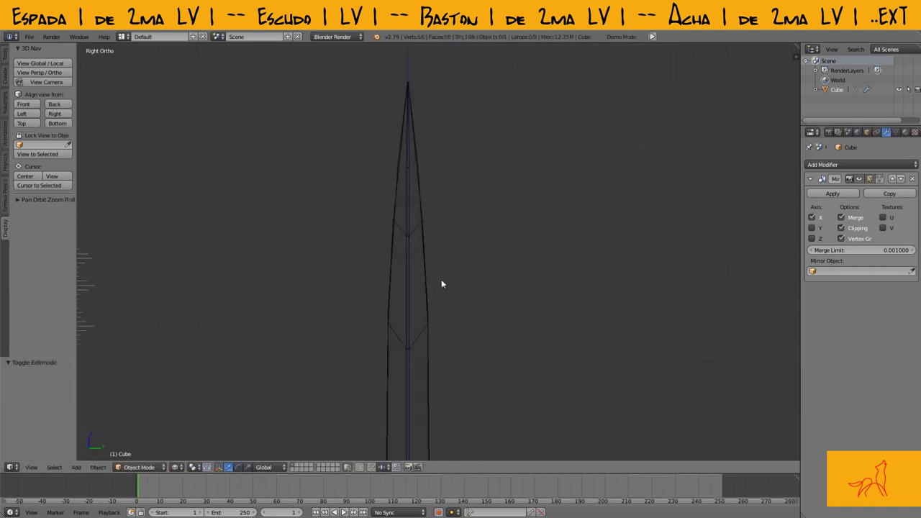
scroll(449, 279, up, 2)
key(s)
key(y)
click(590, 230)
key(a)
scroll(472, 216, down, 1)
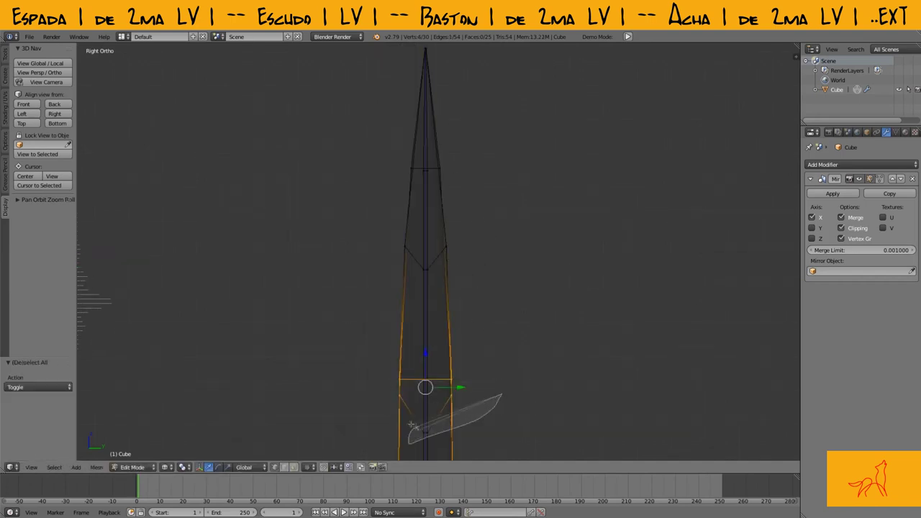
click(524, 256)
Return to Object Mode and orbit to check the thinned blade, ending in front view.
key(Tab)
scroll(531, 319, down, 2)
scroll(530, 319, up, 2)
key(Tab)
scroll(538, 247, down, 2)
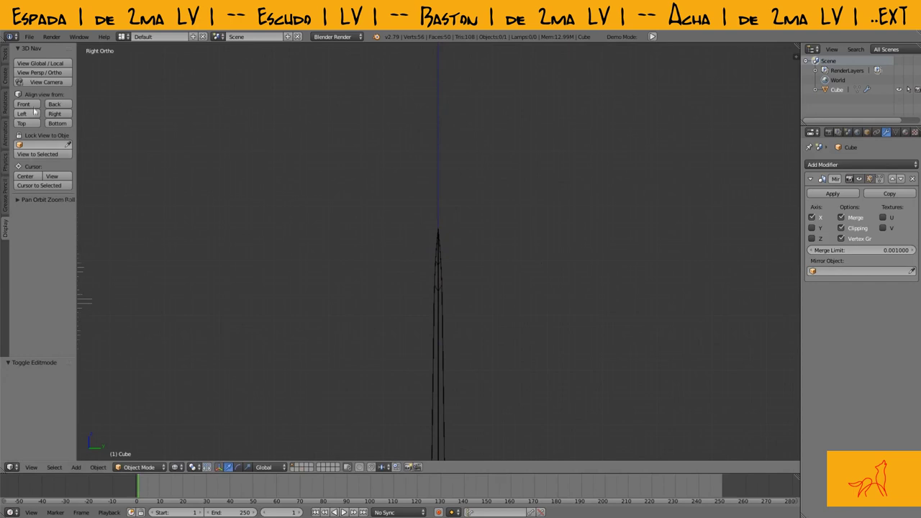
middle_drag(483, 307, 540, 210)
key(KP_1)
Show the transform panel and snap the 3D cursor to the selected blade in front view.
key(z)
key(n)
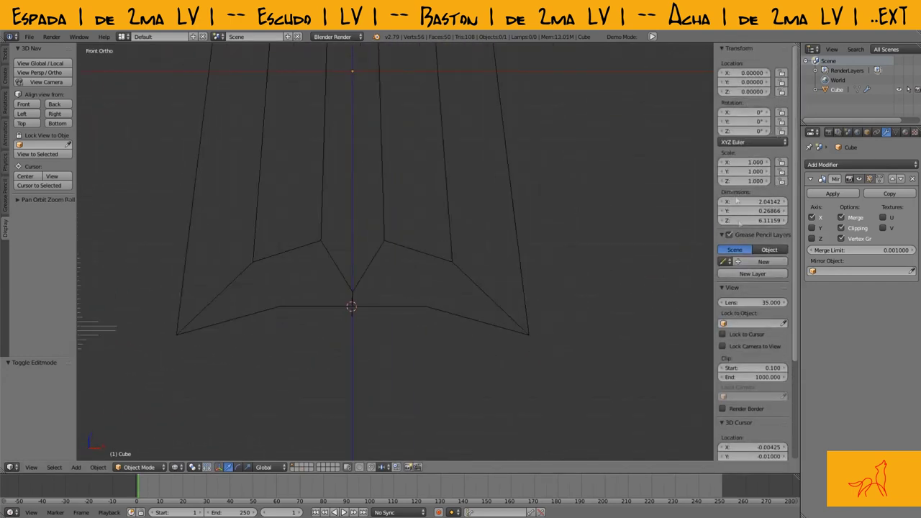
key(a)
scroll(749, 216, down, 2)
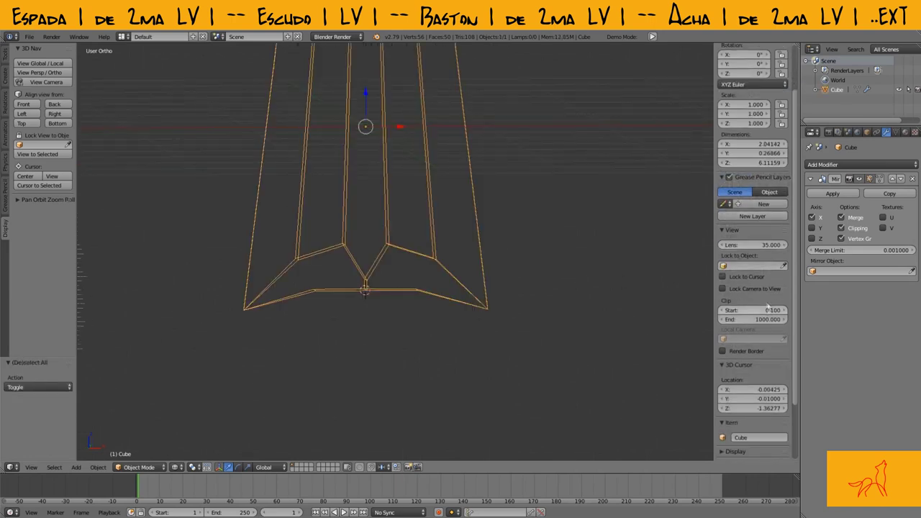
click(728, 230)
key(KP_1)
scroll(410, 264, up, 3)
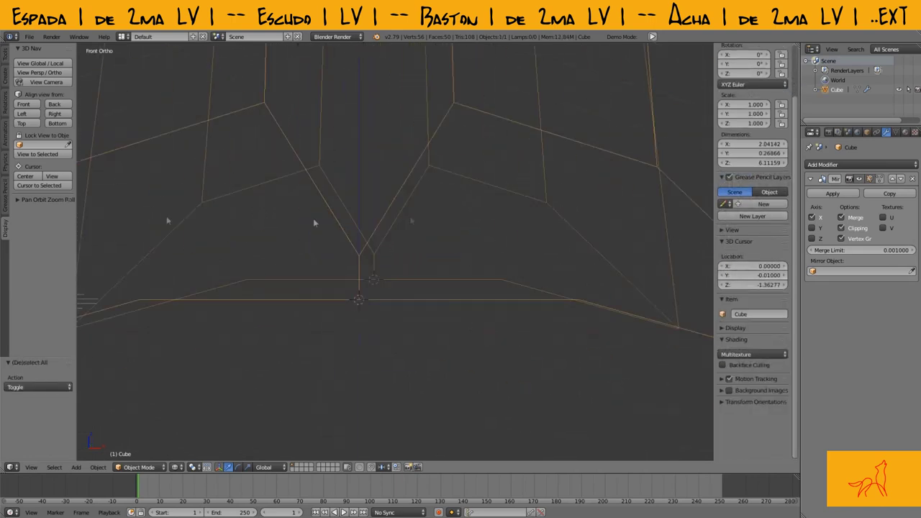
click(4, 76)
Add a cube at the cursor, move it down along Z and scale it to 0.257.
click(36, 84)
click(4, 229)
scroll(468, 241, down, 3)
key(g)
key(z)
click(522, 339)
key(s)
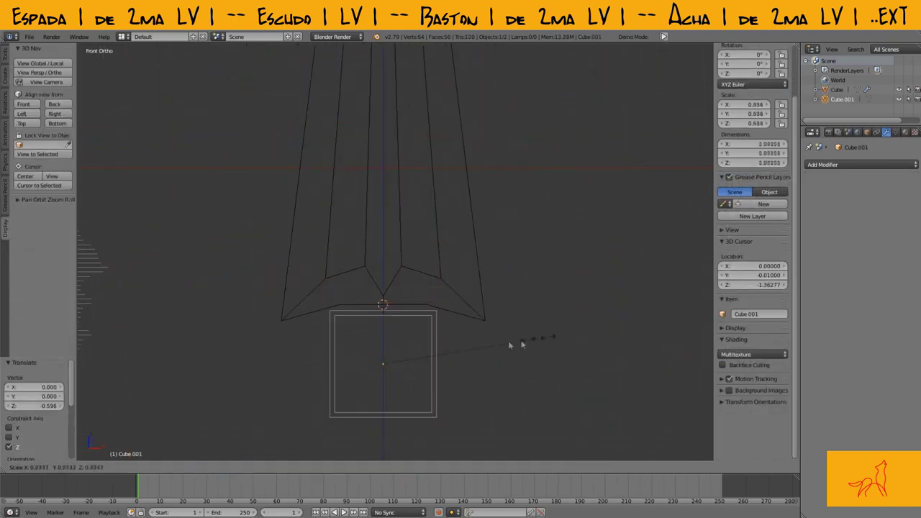
middle_drag(461, 333, 543, 307)
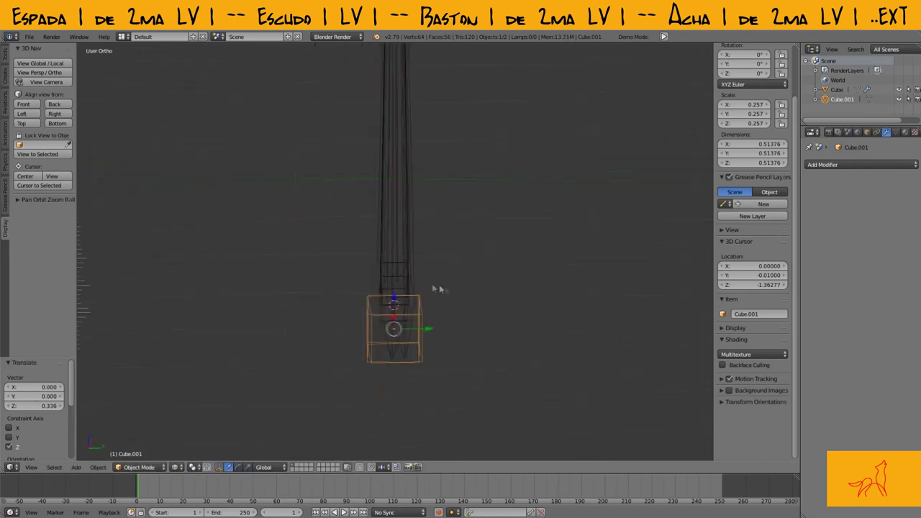
middle_drag(468, 293, 434, 271)
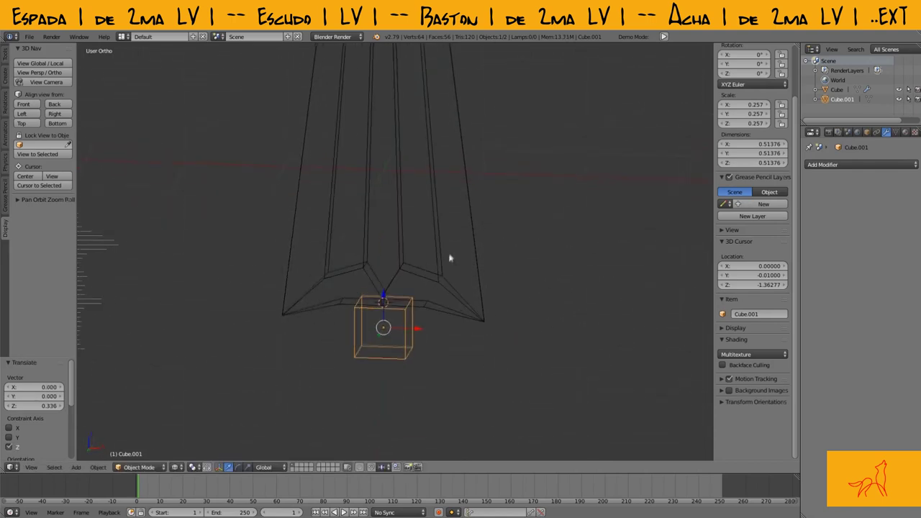
Delete half of the small cube's vertices in front wireframe view.
key(z)
middle_drag(434, 271, 339, 349)
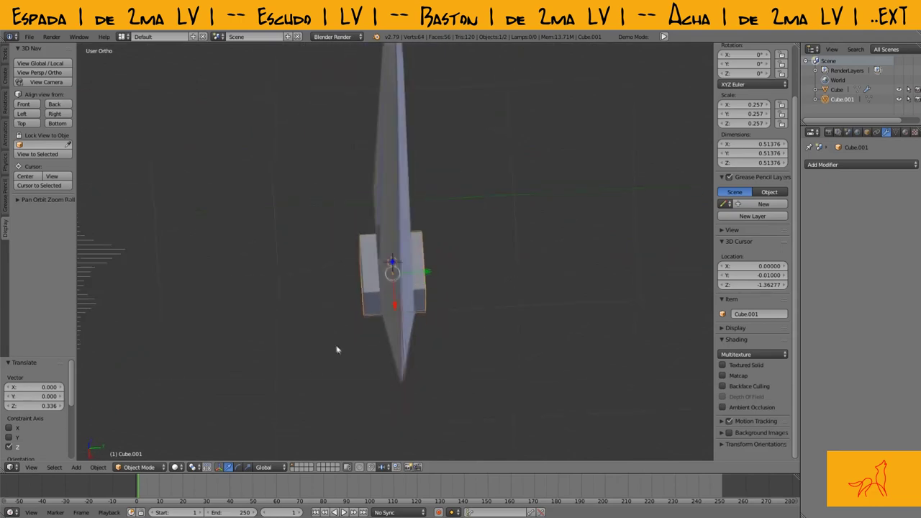
scroll(385, 281, up, 5)
middle_drag(385, 281, 415, 277)
key(KP_1)
key(z)
key(Tab)
key(a)
key(x)
click(335, 181)
Add a Mirror modifier to the half cube.
key(Tab)
click(861, 164)
click(723, 261)
key(z)
key(Tab)
Select all the cube's mesh and scale it to 0.416 along Y in side view.
key(z)
key(a)
key(KP_3)
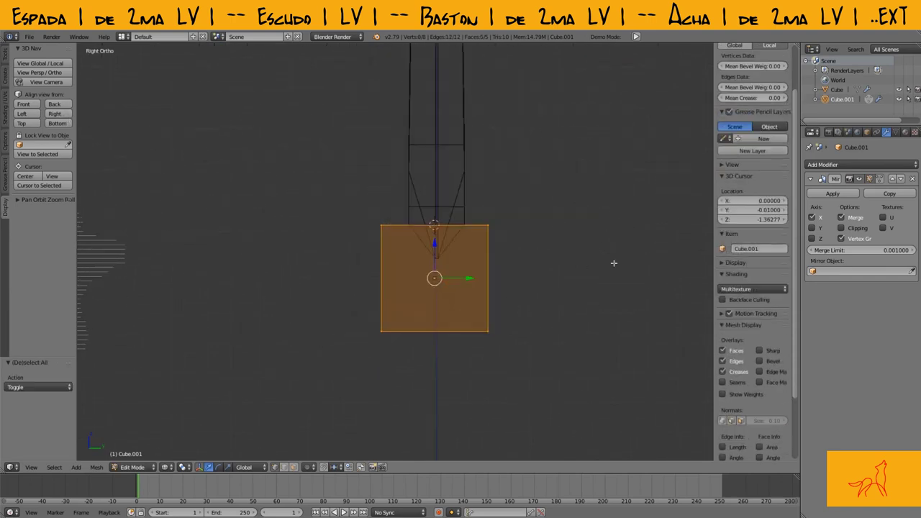
click(502, 271)
scroll(502, 271, up, 5)
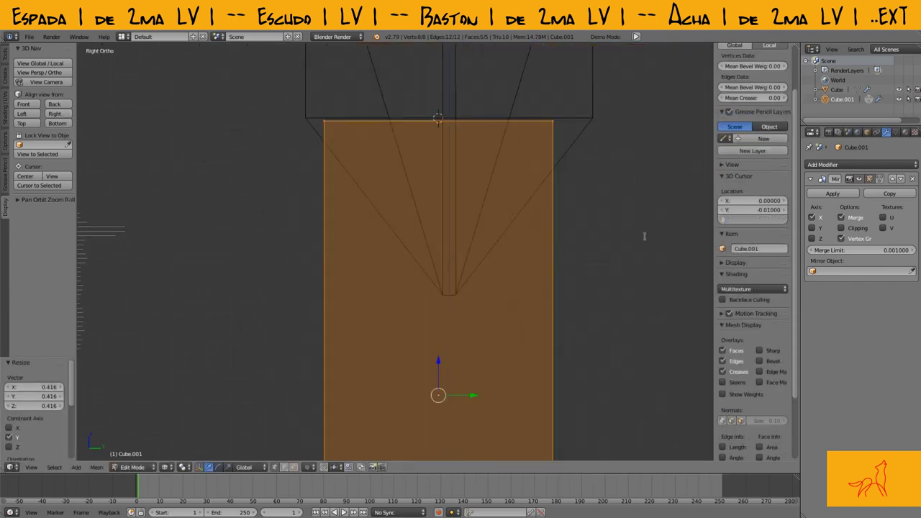
scroll(521, 217, down, 2)
scroll(755, 108, up, 2)
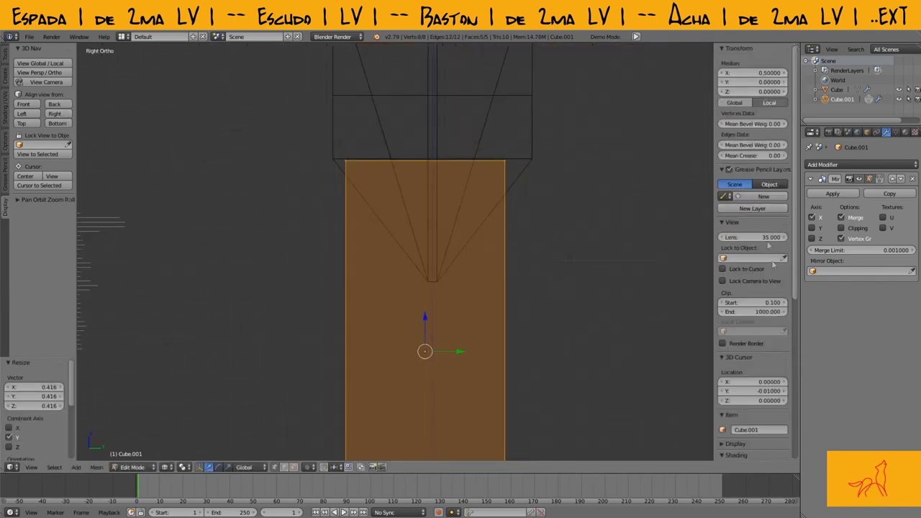
Adjust the cube mesh's median position, entering 3.1, then undo and redo the change.
key(g)
right_click(668, 132)
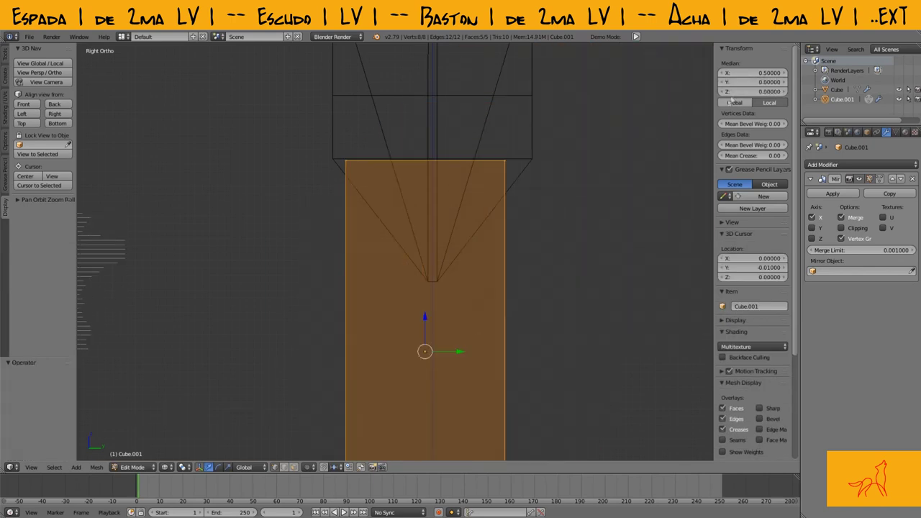
drag(768, 72, 768, 92)
text(3.1)
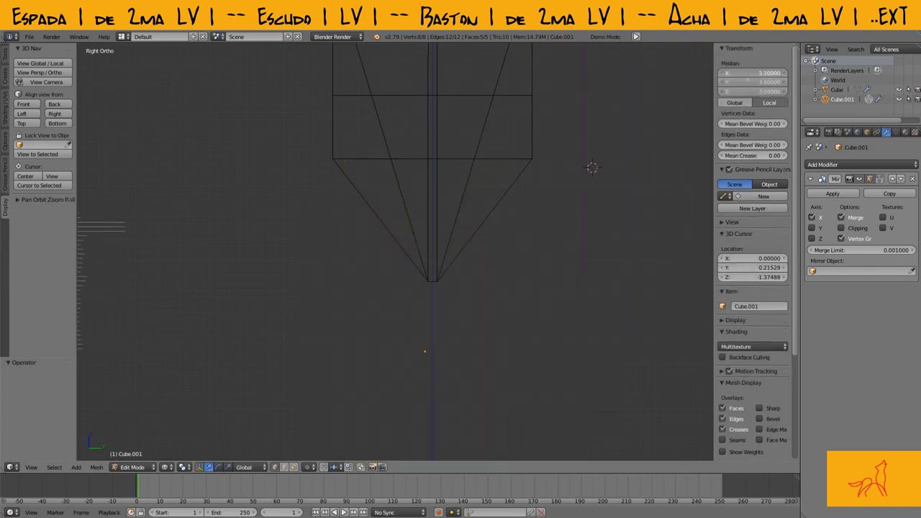
key(ctrl+z)
key(ctrl+z)
key(ctrl+shift+z)
click(97, 467)
mouse_move(126, 423)
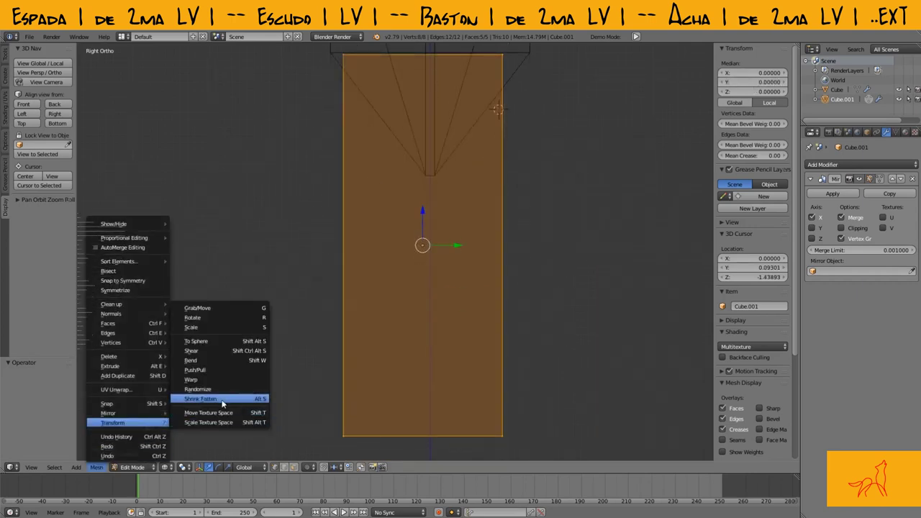
middle_drag(418, 312, 488, 323)
scroll(483, 331, up, 3)
Return to Object Mode with solid shading and orbit to inspect the cube beneath the blade.
key(Tab)
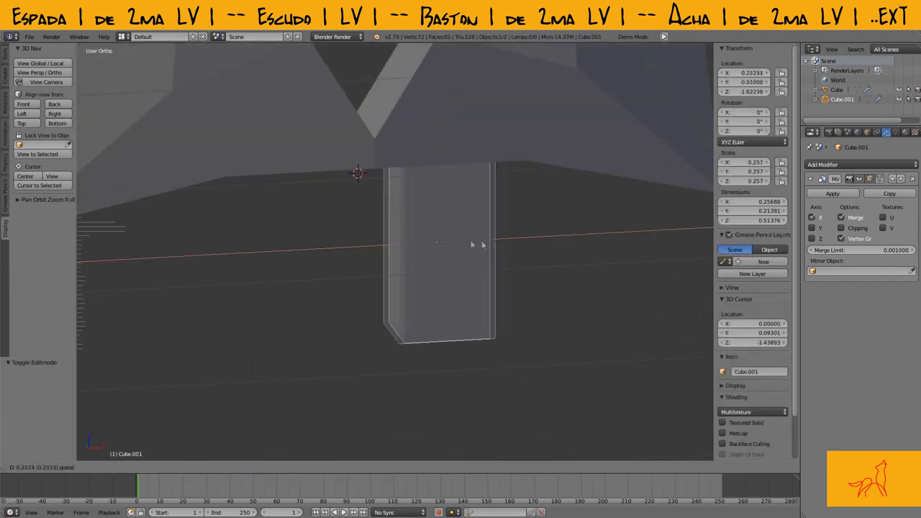
key(Tab)
key(z)
key(KP_1)
key(Tab)
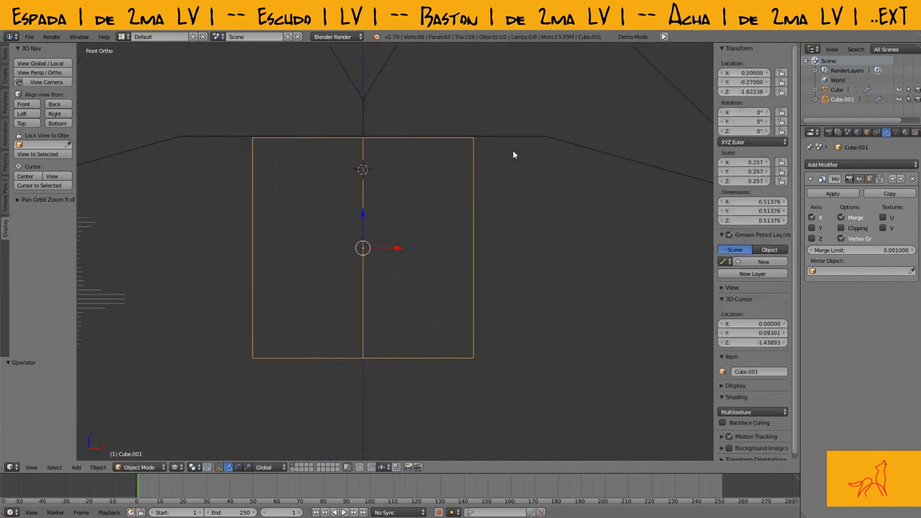
key(z)
middle_drag(503, 144, 538, 169)
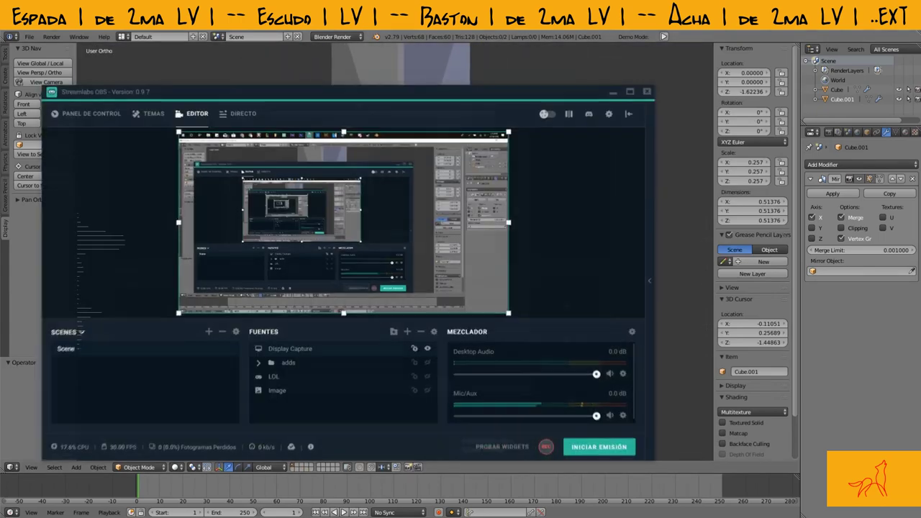
Flatten Cube.001 by scaling its whole mesh along the Y axis in Edit Mode.
key(z)
key(Tab)
key(a)
key(s)
key(y)
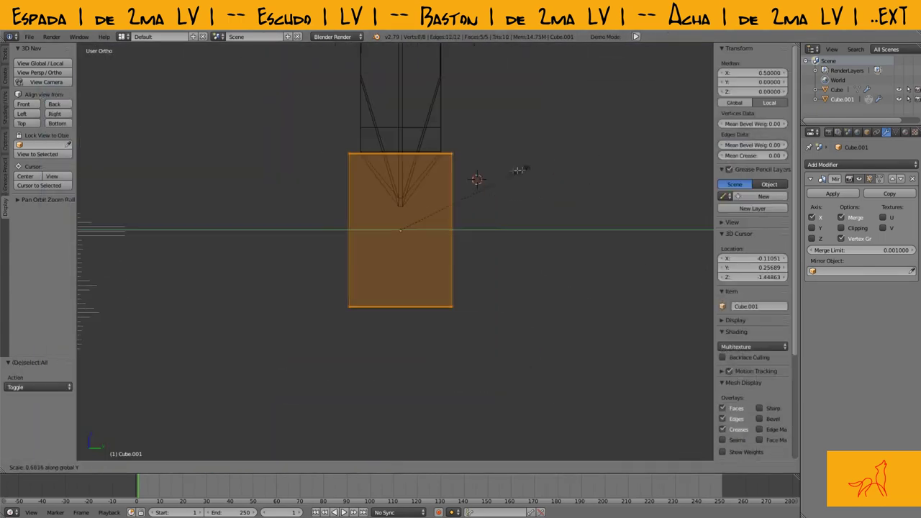
click(489, 154)
key(z)
mouse_move(538, 123)
middle_down()
mouse_move(529, 159)
mouse_move(437, 211)
middle_up()
Add a vertical loop cut through the piece and scale the mesh slightly.
key(Tab)
key(z)
key(Tab)
key(ctrl+r)
click(438, 210)
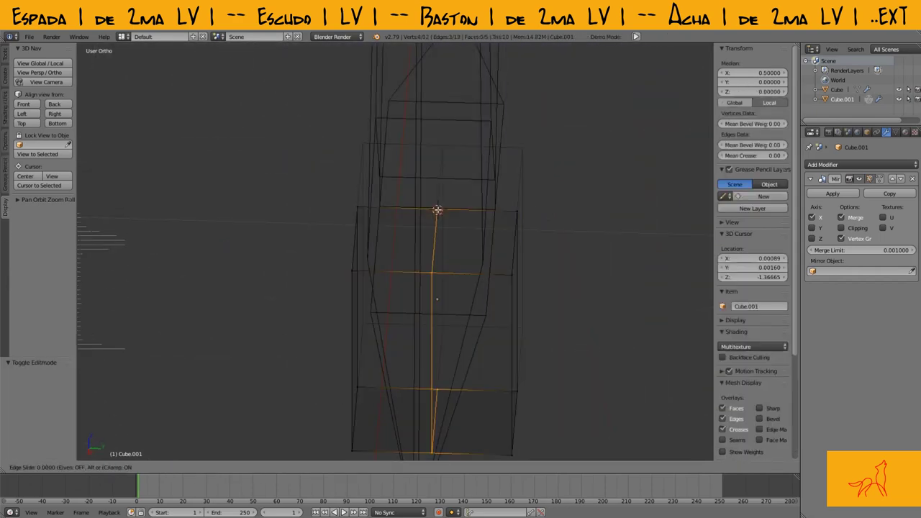
click(438, 213)
key(a)
key(a)
key(a)
key(s)
click(554, 281)
Shrink the selected faces slightly and view the piece from the right side.
key(z)
middle_drag(553, 281, 545, 243)
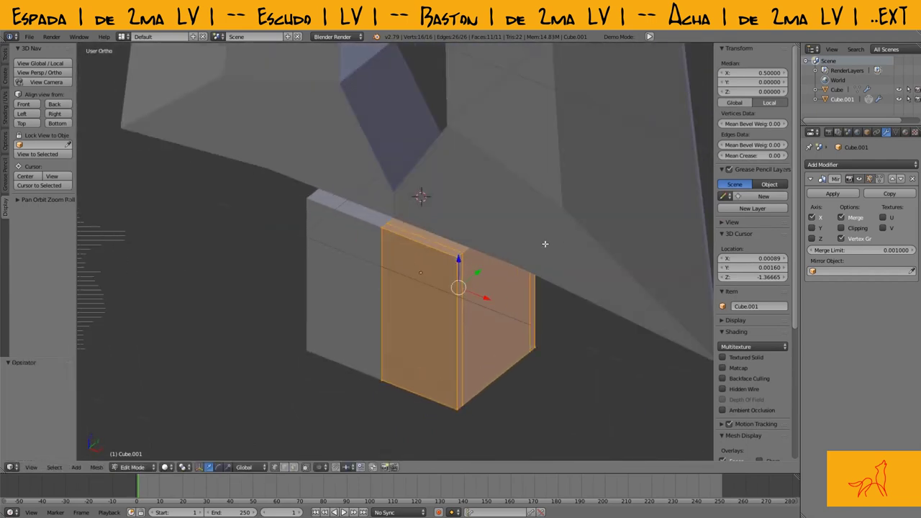
key(s)
click(458, 251)
scroll(458, 251, up, 2)
key(KP_3)
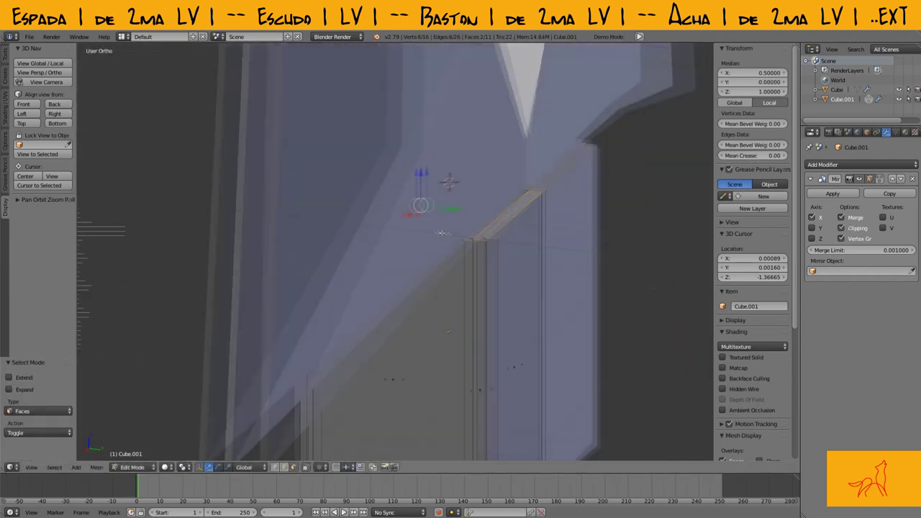
Loop cut the piece down the middle and delete its right half.
key(ctrl+r)
key(z)
right_click(504, 165)
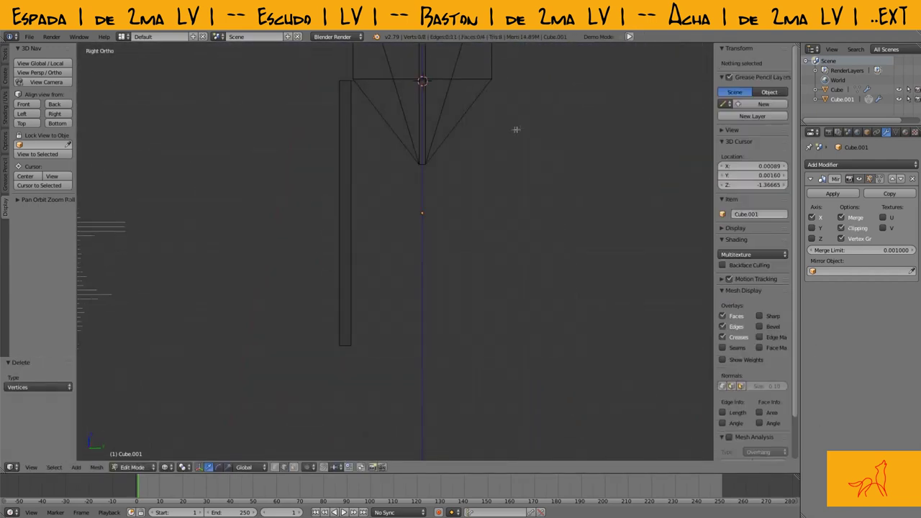
key(1)
key(z)
key(a)
mouse_move(470, 94)
middle_down()
mouse_move(424, 82)
mouse_move(510, 191)
mouse_move(374, 103)
middle_up()
key(KP_1)
Extrude the top face upward and shift it along the X axis.
key(e)
click(389, 185)
key(ctrl+Tab)
click(319, 195)
key(g)
key(x)
click(384, 247)
mouse_move(384, 247)
middle_down()
mouse_move(449, 202)
mouse_move(456, 154)
middle_up()
Raise the top corner vertex vertically to form the fin's pointed tip.
key(z)
key(ctrl+Tab)
click(450, 166)
right_click(443, 169)
key(g)
key(z)
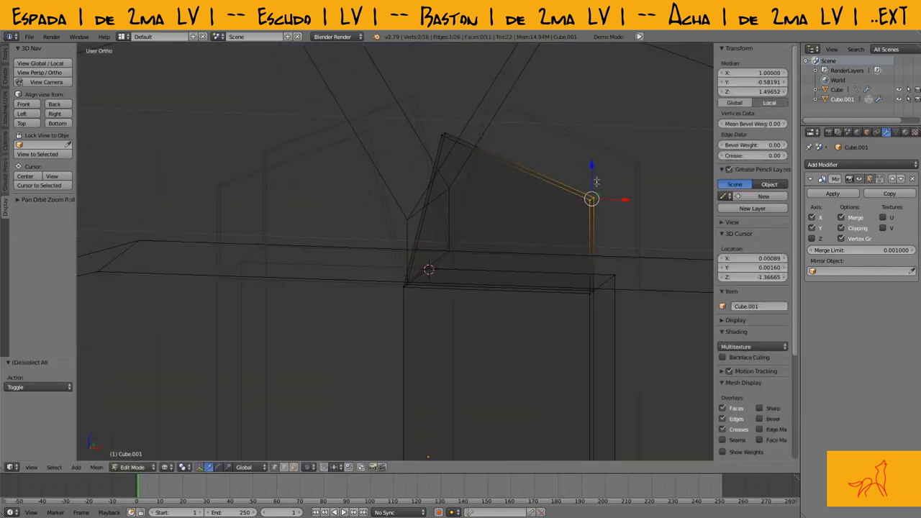
shift+middle_drag(602, 182, 611, 85)
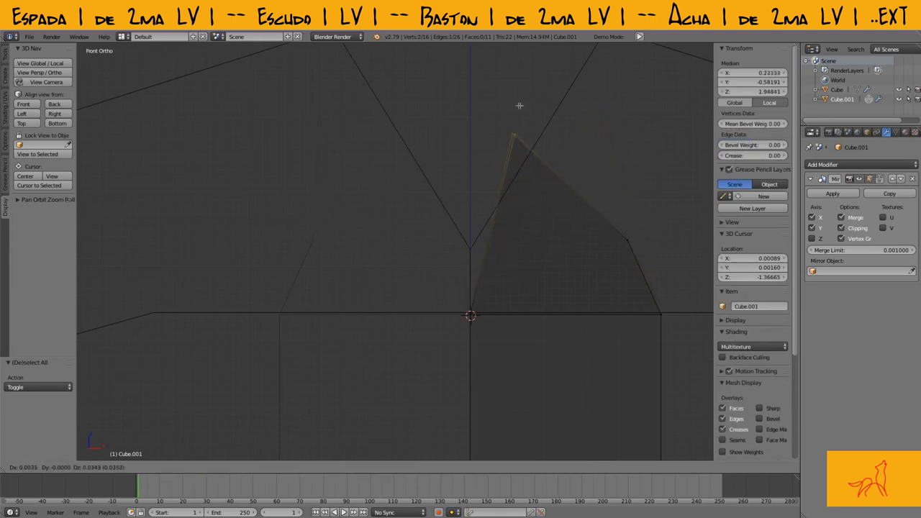
click(503, 225)
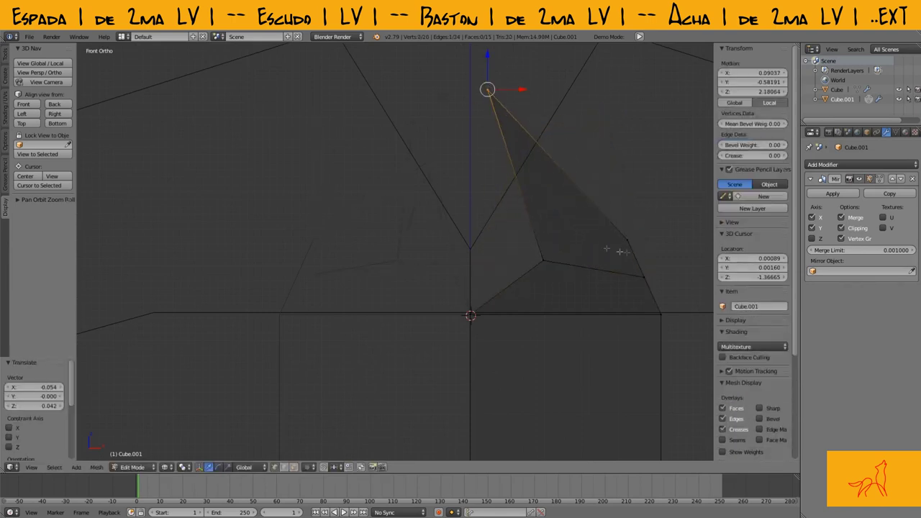
Slide the outer-edge vertices outward along X to finish the spike shape.
key(a)
scroll(553, 162, down, 2)
right_click(479, 216)
key(g)
scroll(497, 223, up, 2)
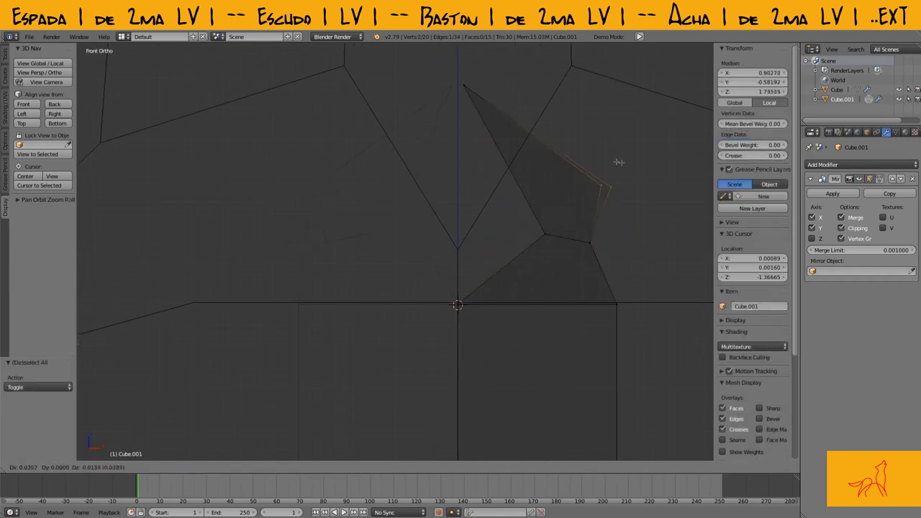
click(623, 224)
key(a)
shift+middle_drag(623, 224, 593, 235)
scroll(601, 237, down, 3)
click(521, 245)
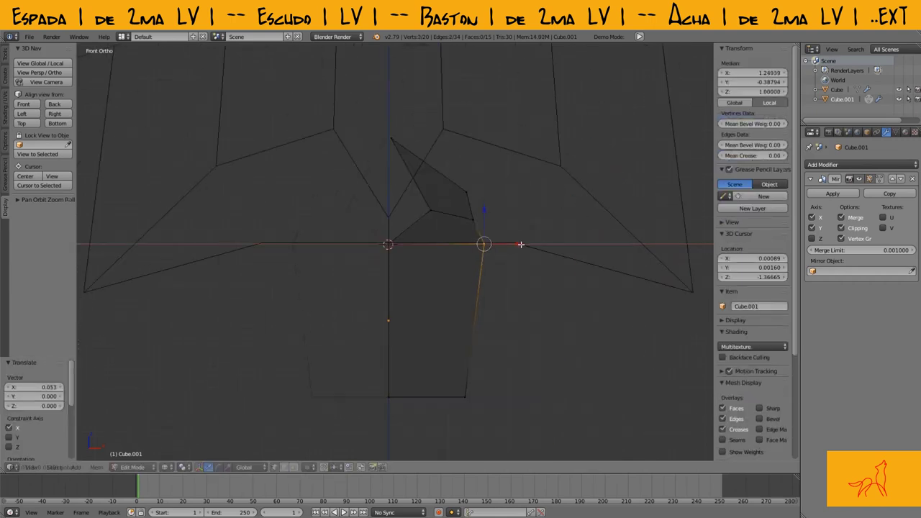
click(468, 219)
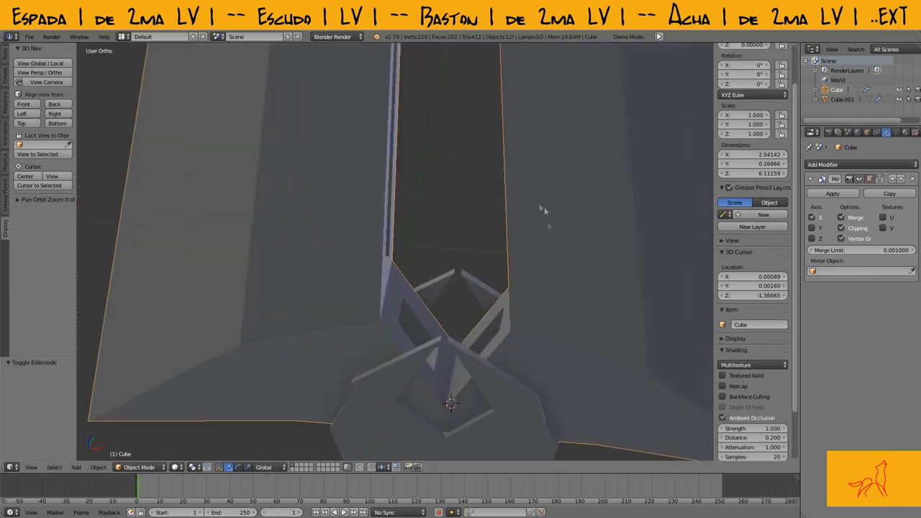
Zoom out to the full sword and select an edge near the crossguard on the main mesh.
scroll(519, 238, down, 5)
scroll(489, 299, down, 3)
scroll(475, 371, down, 2)
scroll(472, 324, down, 1)
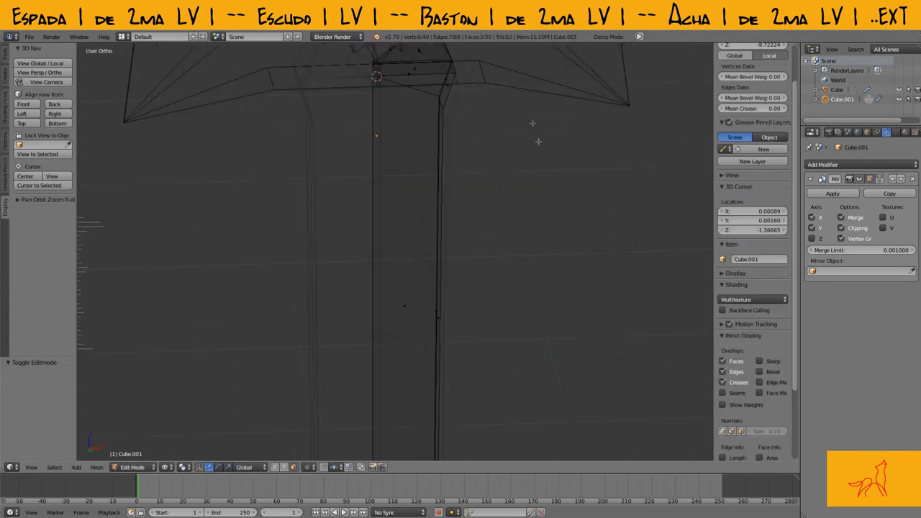
key(Tab)
right_click(490, 98)
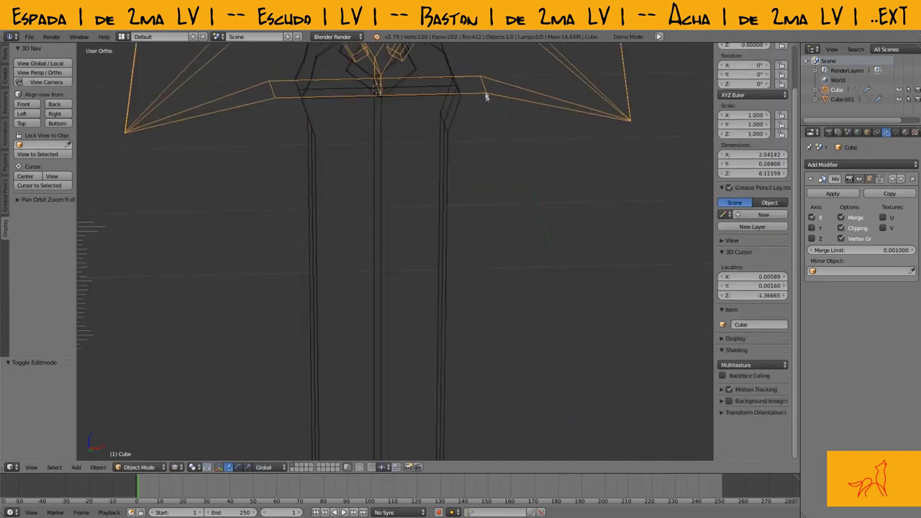
Switch to edge selection and slide an edge along the crossguard.
key(Tab)
key(ctrl+Tab)
click(421, 78)
key(g)
key(g)
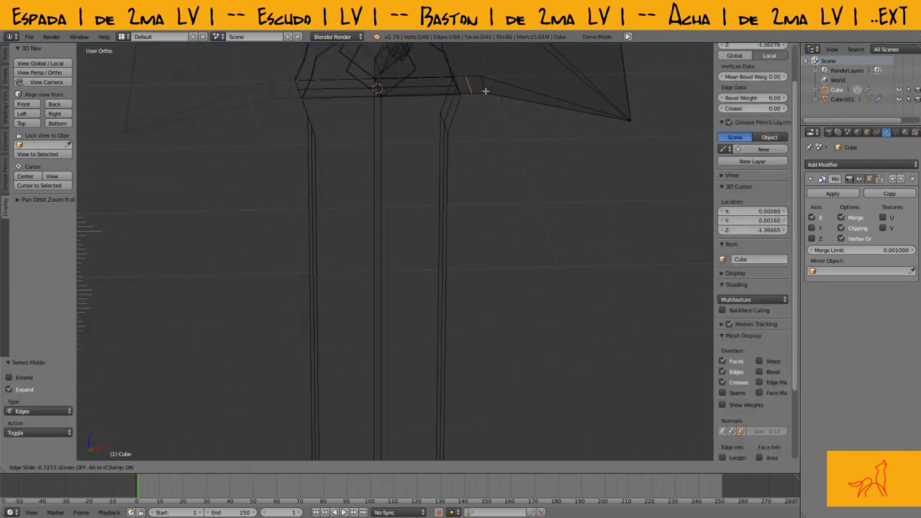
click(490, 148)
key(KP_1)
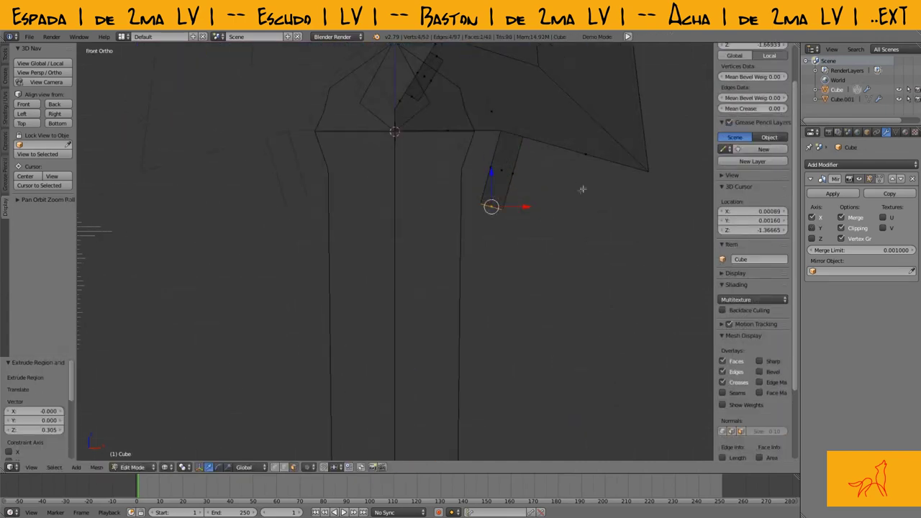
key(a)
key(Tab)
Re-enter Edit Mode on the sword and zoom in on the crossguard from the front.
mouse_move(497, 269)
middle_down()
mouse_move(465, 192)
mouse_move(432, 158)
middle_up()
key(a)
key(KP_1)
scroll(350, 189, up, 3)
key(Tab)
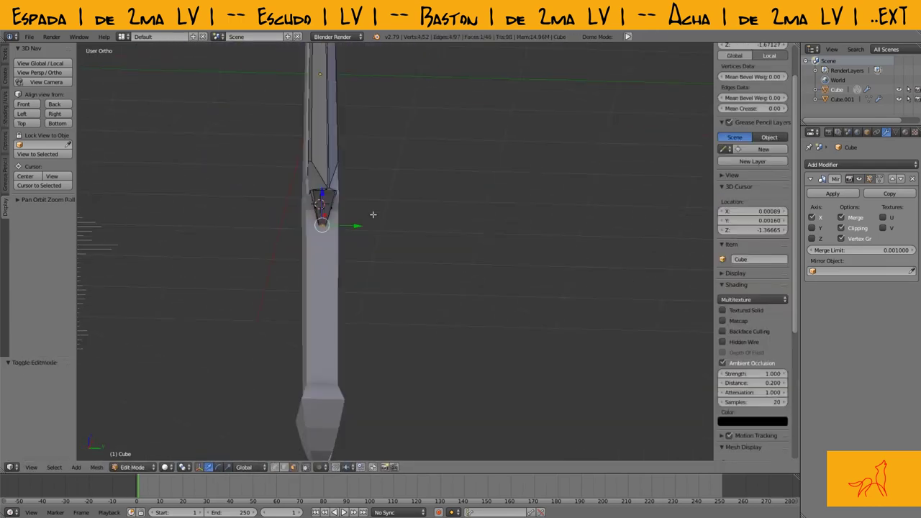
scroll(353, 222, up, 5)
scroll(533, 212, up, 2)
Extrude a grip face outward into a diagonal brace below the crossguard.
key(z)
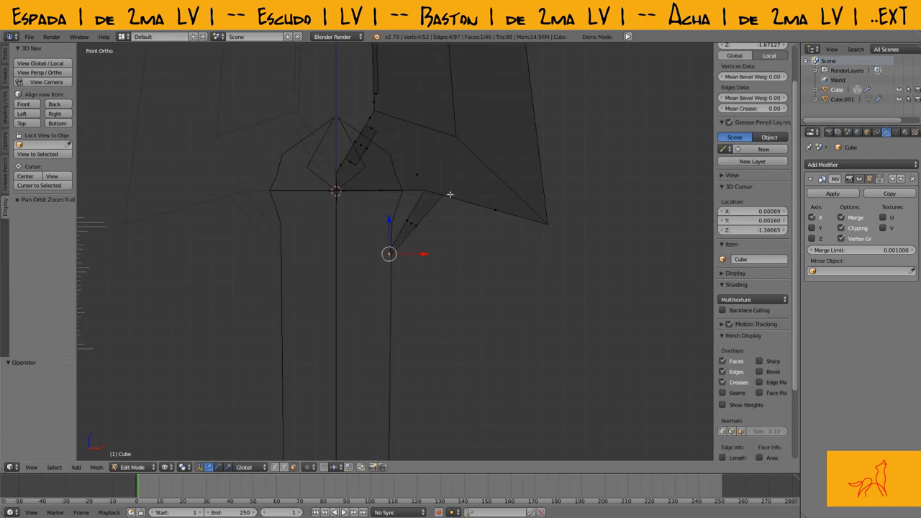
key(Tab)
key(Tab)
mouse_move(448, 205)
middle_down()
mouse_move(463, 257)
mouse_move(473, 233)
middle_up()
key(z)
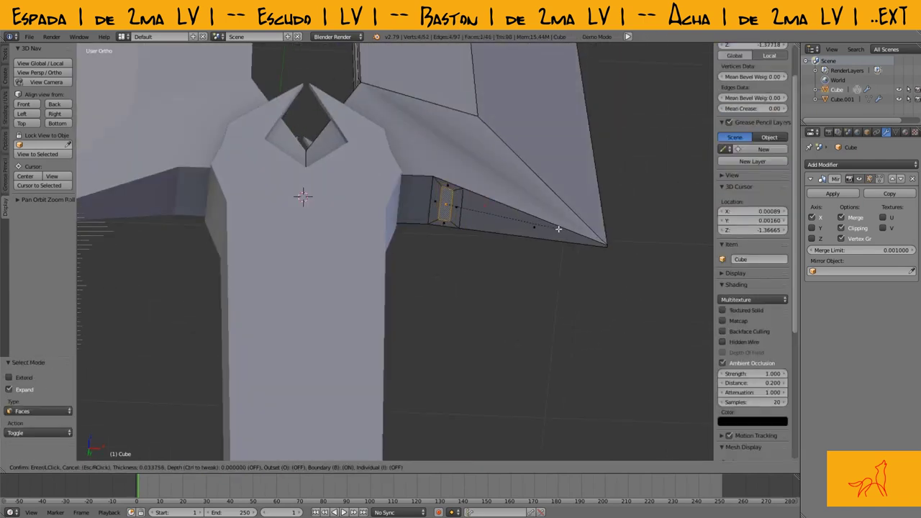
key(e)
click(510, 302)
key(KP_1)
key(z)
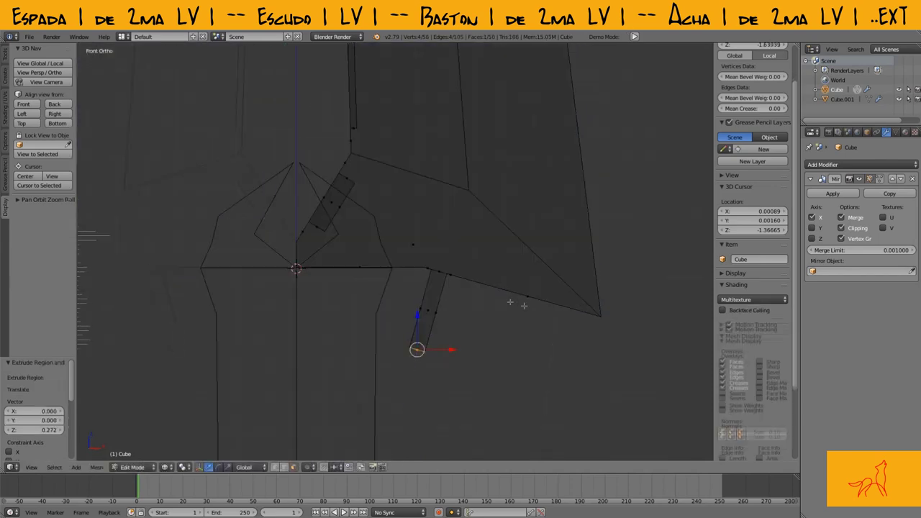
key(z)
Switch to edge selection and frame the crossguard from the front.
key(Tab)
key(Tab)
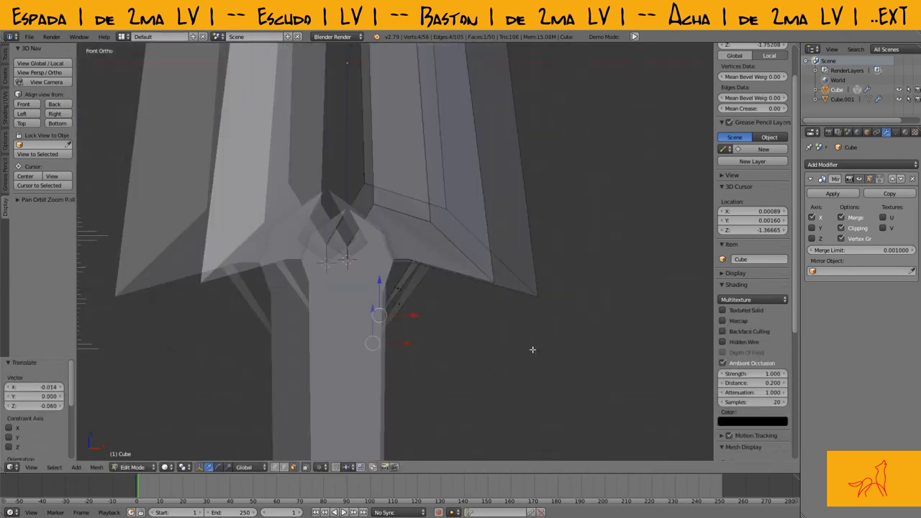
mouse_move(572, 335)
middle_down()
mouse_move(441, 189)
mouse_move(493, 228)
mouse_move(551, 220)
middle_up()
key(ctrl+Tab)
click(441, 190)
key(KP_1)
key(Tab)
scroll(551, 220, down, 3)
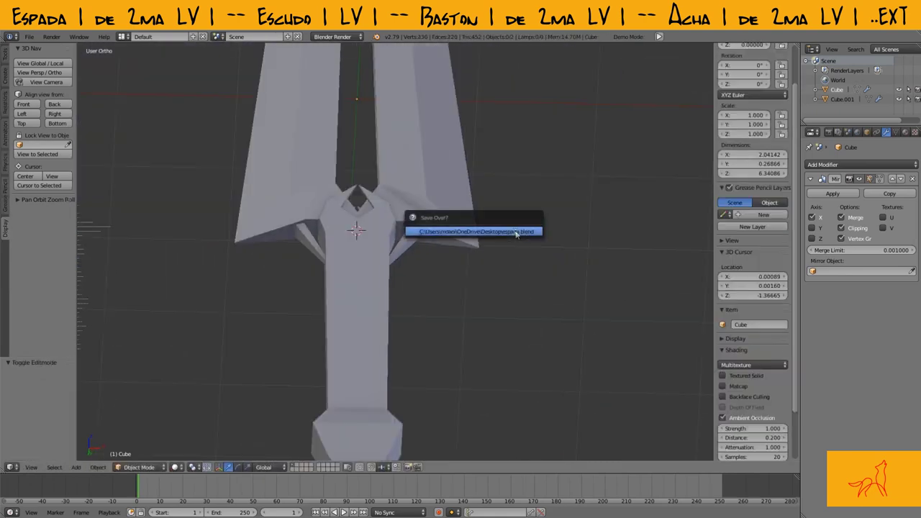
scroll(477, 165, up, 3)
Move the brace's end edges horizontally so they sit under the crossguard.
key(Tab)
key(z)
key(ctrl+Tab)
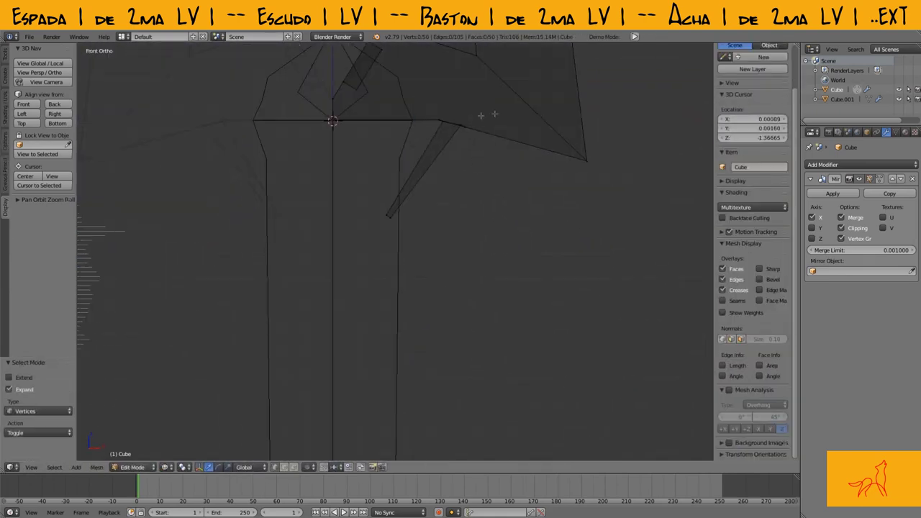
click(432, 118)
key(g)
key(a)
shift+middle_drag(537, 147, 474, 164)
click(474, 164)
key(g)
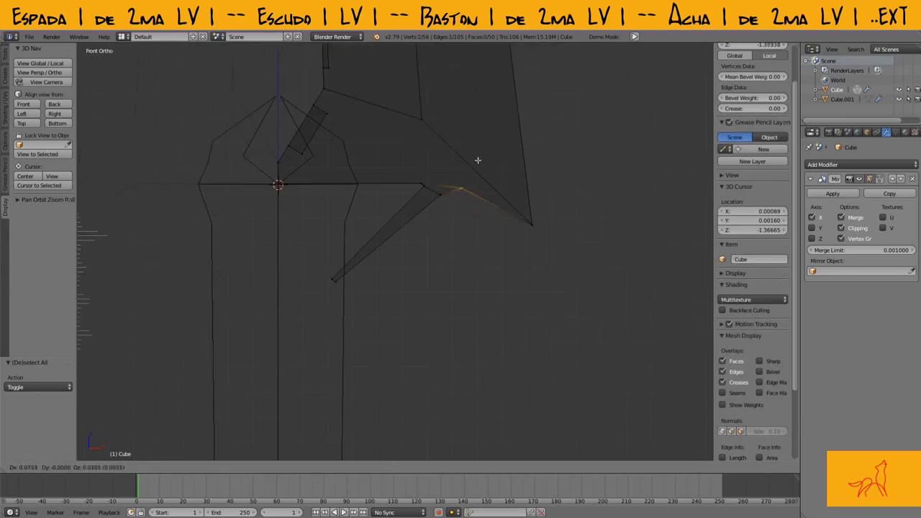
click(465, 168)
key(Tab)
Scale the brace's end edge to thin it, then return to Object Mode.
scroll(463, 187, down, 4)
scroll(453, 195, up, 4)
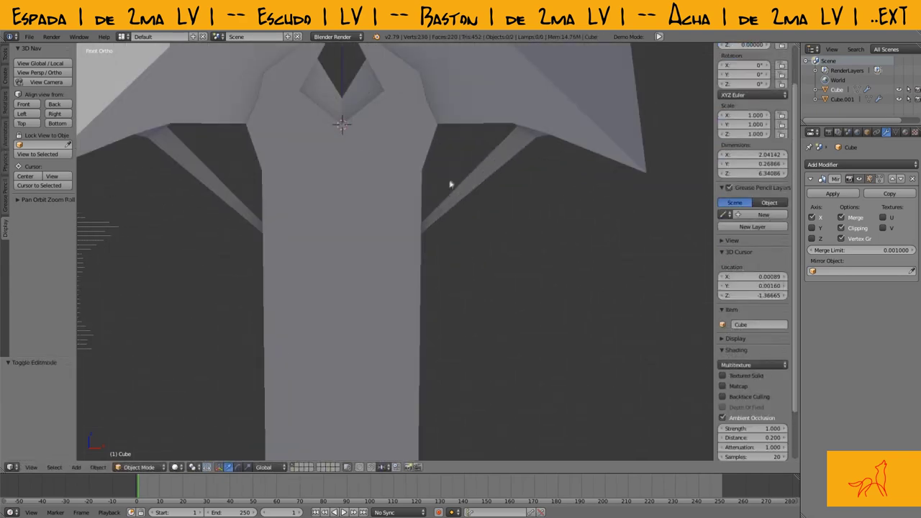
key(Tab)
key(s)
click(487, 242)
key(z)
key(Tab)
scroll(458, 222, up, 2)
scroll(483, 212, down, 3)
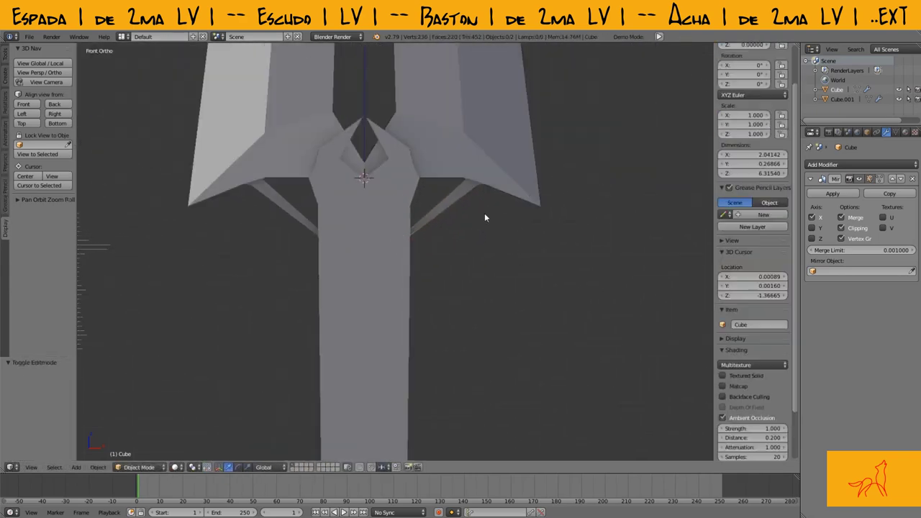
scroll(426, 237, up, 3)
right_click(426, 237)
key(Tab)
Switch to edge selection and move a grip edge along the Y axis.
middle_drag(426, 238, 369, 303)
key(ctrl+Tab)
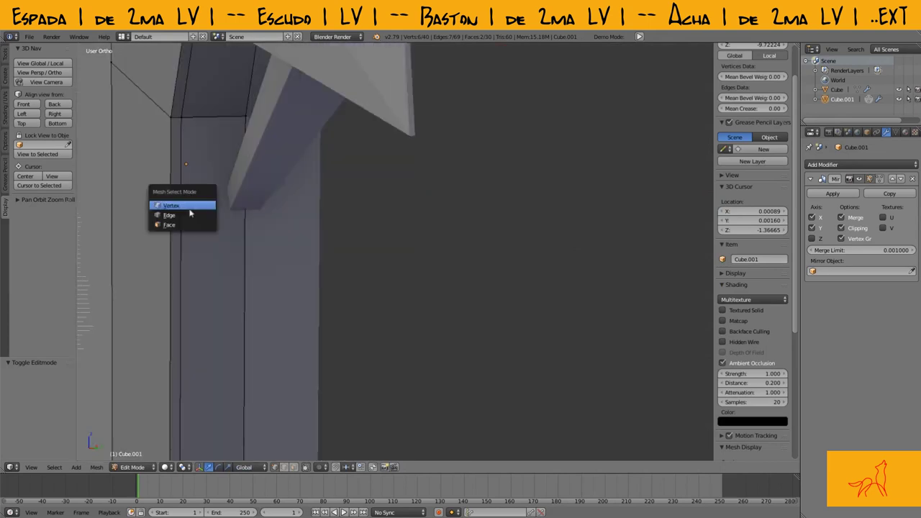
click(176, 216)
key(g)
key(y)
click(298, 314)
Select edges on the grip and crossguard and dissolve them.
right_click(418, 314)
scroll(380, 372, up, 2)
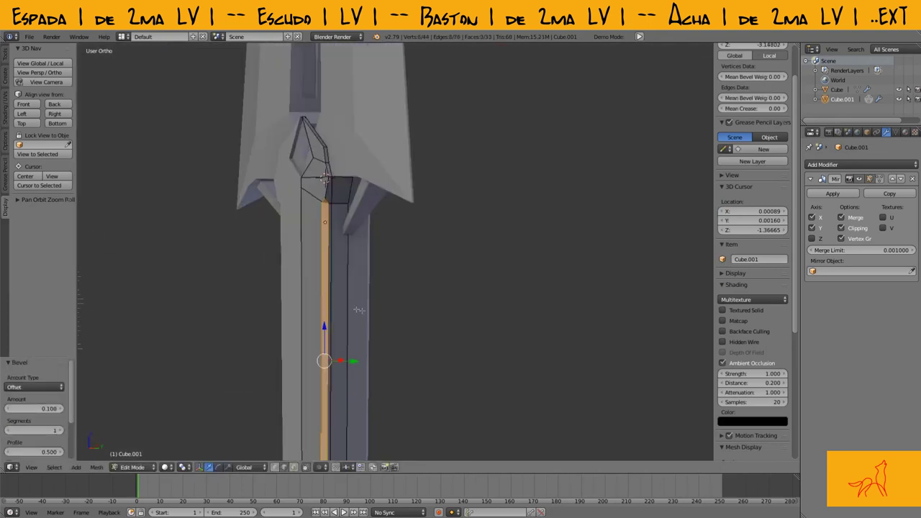
key(x)
key(Escape)
key(x)
key(Escape)
scroll(414, 253, down, 3)
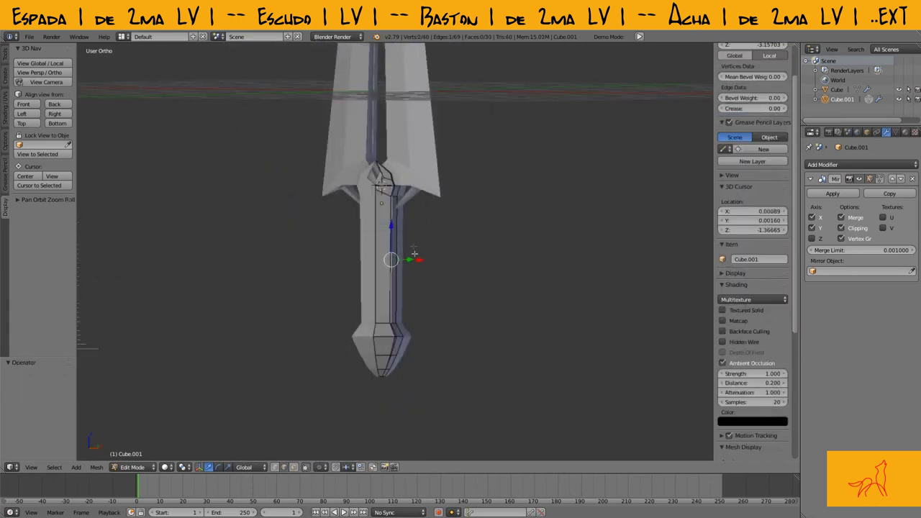
scroll(349, 277, up, 2)
scroll(367, 185, up, 2)
mouse_move(366, 185)
shift+middle_down()
mouse_move(354, 232)
mouse_move(372, 286)
shift+middle_up()
key(x)
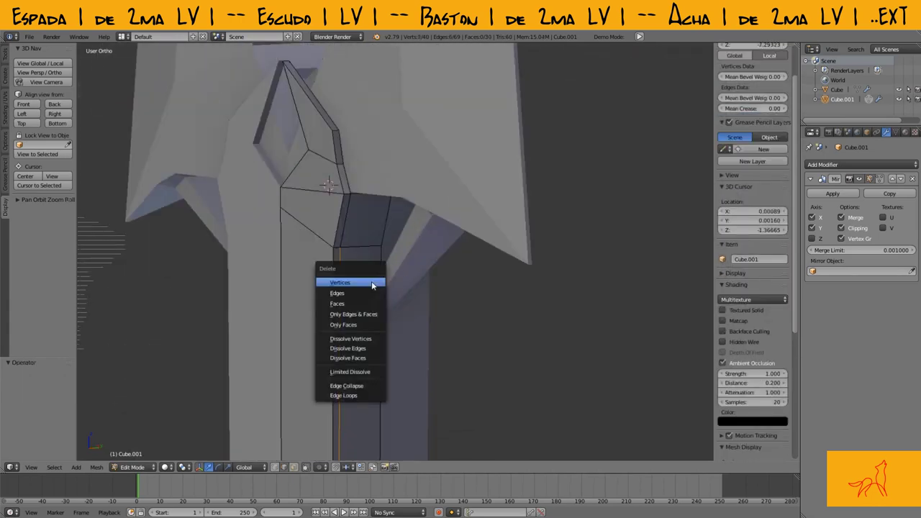
click(348, 348)
Add another vertex to the selection, bevel it, and leave Edit Mode.
mouse_move(362, 323)
middle_down()
mouse_move(410, 261)
mouse_move(362, 291)
middle_up()
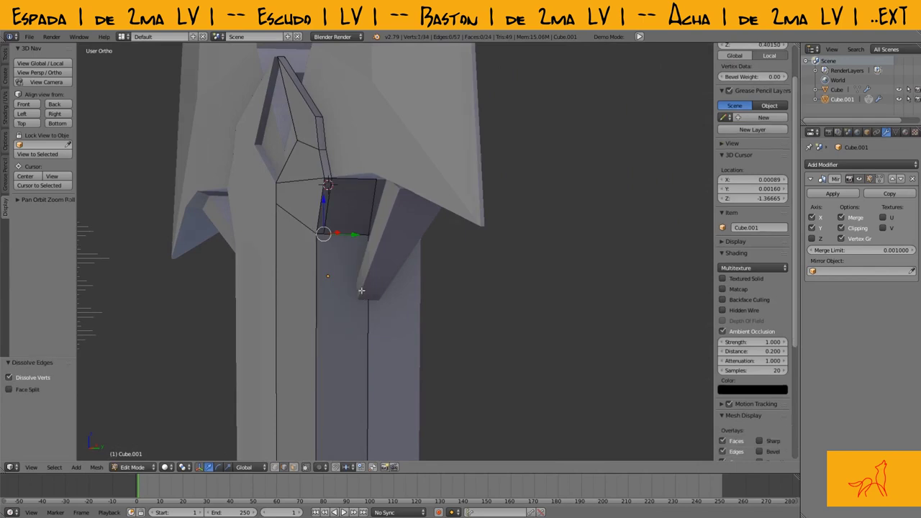
shift+right_click(361, 290)
scroll(361, 290, down, 2)
scroll(410, 299, down, 5)
click(454, 298)
key(Tab)
key(Tab)
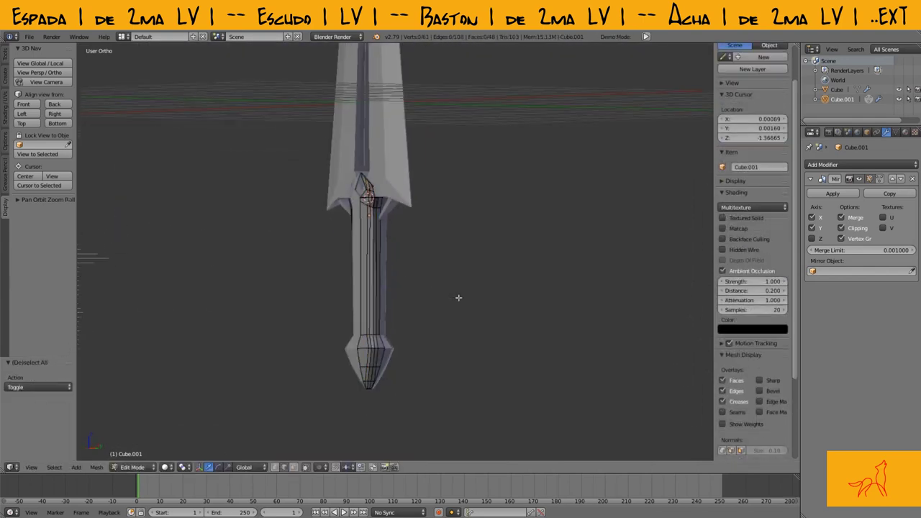
View the hilt from the front in wireframe and clear the selection.
key(KP_1)
scroll(454, 285, up, 2)
scroll(416, 278, up, 1)
scroll(422, 363, up, 1)
right_click(423, 363)
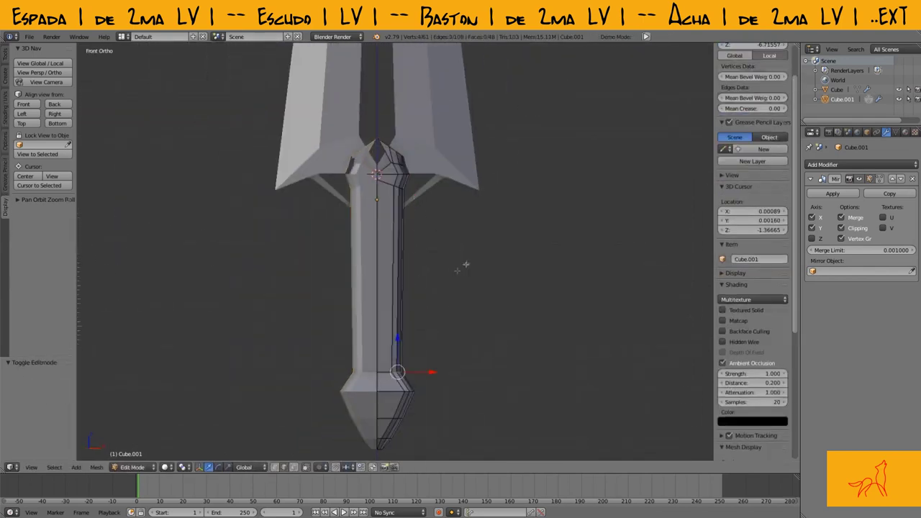
key(z)
scroll(436, 365, up, 2)
key(a)
scroll(420, 372, up, 2)
Flare the hilt edges outward along X, including one edge near the pommel.
right_click(414, 226)
key(g)
key(x)
key(x)
key(x)
scroll(434, 233, down, 3)
scroll(419, 281, up, 3)
scroll(419, 282, down, 1)
key(a)
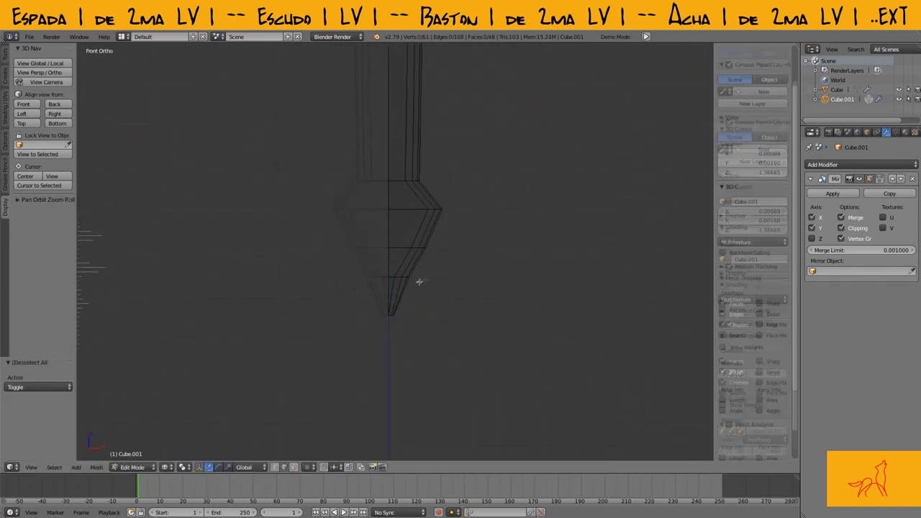
key(a)
right_click(439, 216)
key(g)
click(473, 188)
Check the shape in solid shading and push the pommel flare's left edge outward.
middle_drag(466, 265, 456, 333)
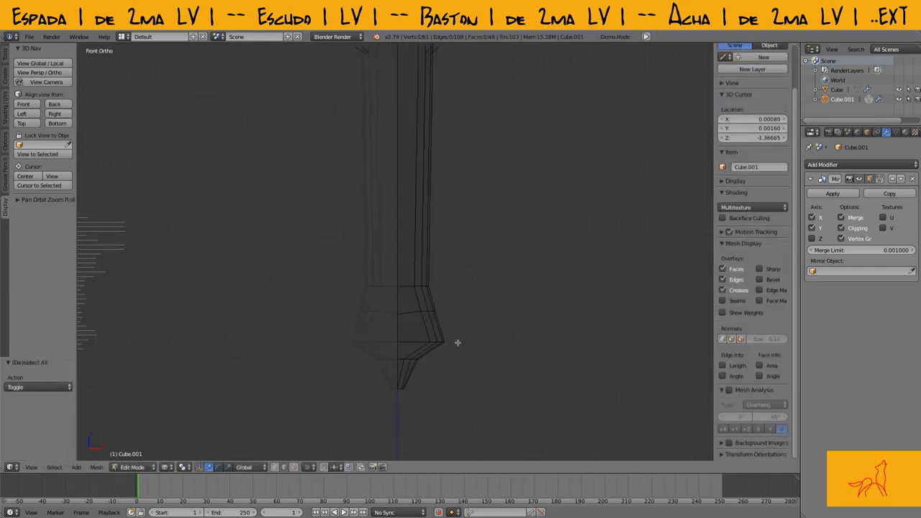
key(Tab)
key(z)
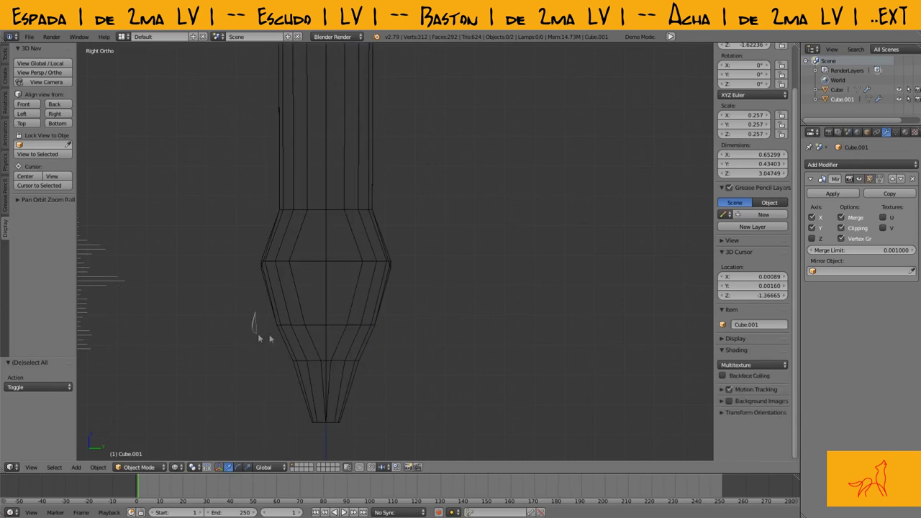
key(Tab)
key(z)
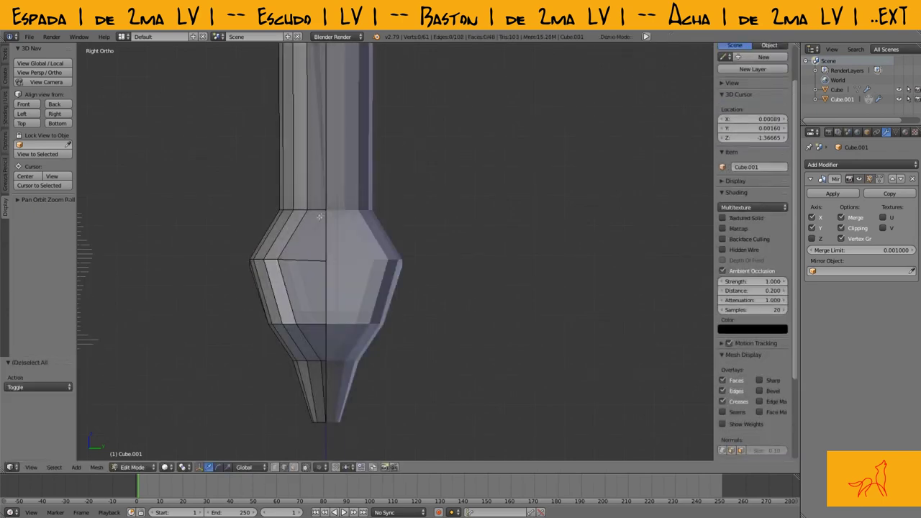
right_click(306, 262)
key(z)
scroll(171, 229, up, 2)
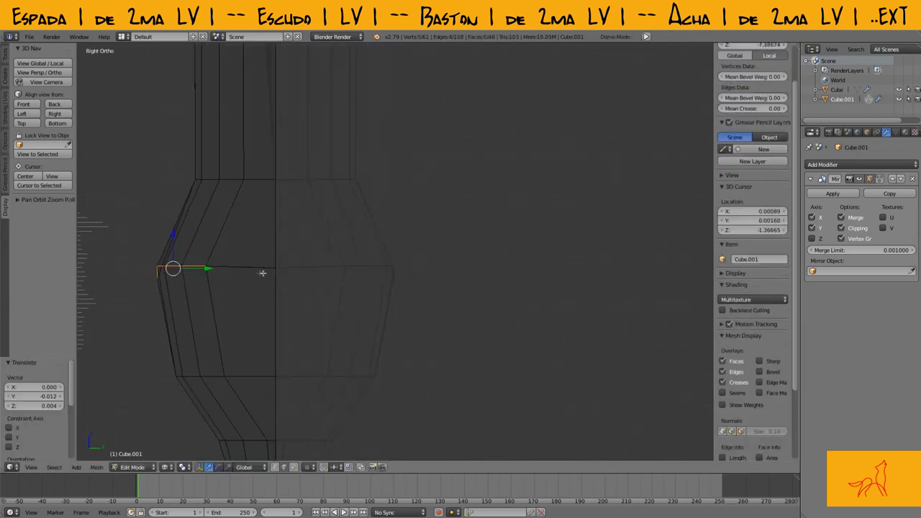
scroll(263, 272, down, 4)
key(z)
key(Tab)
middle_drag(325, 273, 390, 277)
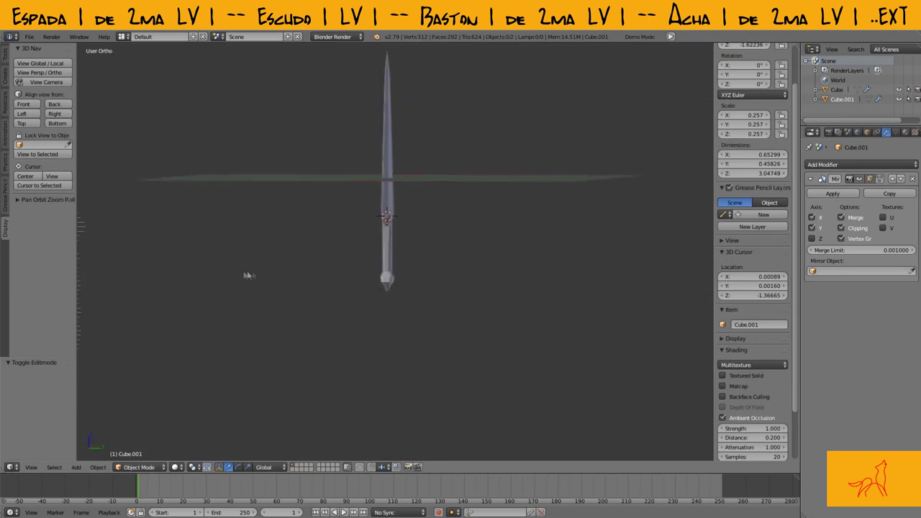
scroll(264, 275, up, 5)
Inset a pommel face and enlarge the inset slightly.
key(Tab)
scroll(348, 304, up, 2)
right_click(348, 305)
scroll(545, 298, down, 3)
key(Tab)
key(Tab)
key(i)
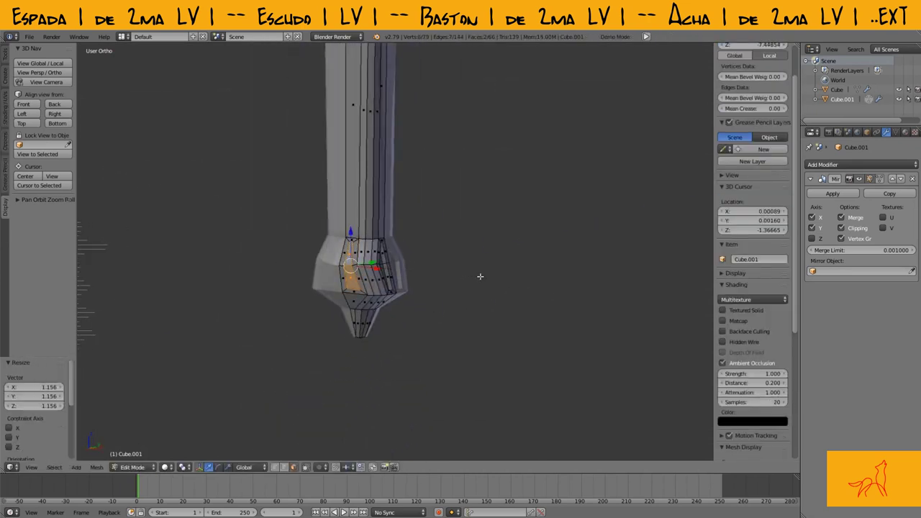
scroll(482, 279, up, 3)
click(482, 278)
Scale the extruded pommel faces to form a recessed panel.
key(Tab)
scroll(496, 290, down, 2)
middle_drag(495, 293, 368, 282)
key(Tab)
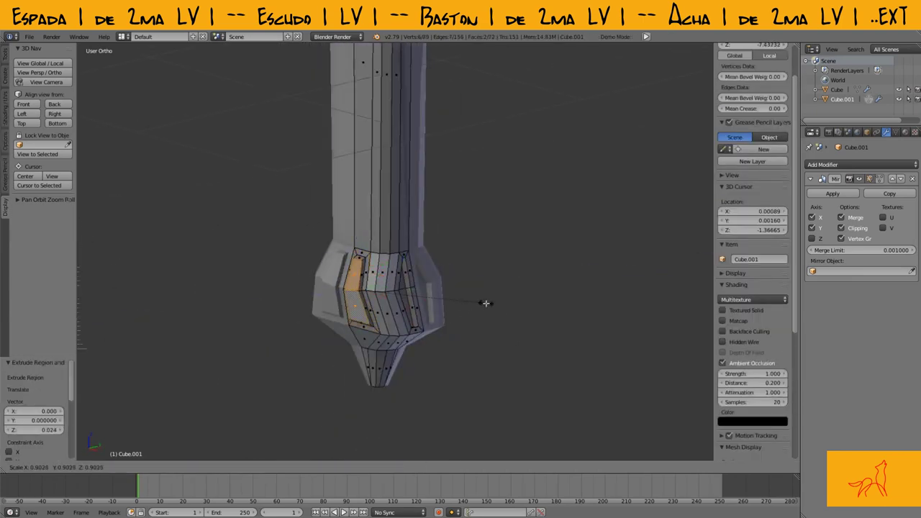
click(485, 303)
key(Tab)
key(Tab)
scroll(424, 301, up, 4)
Select a band of pommel faces, then view the whole sword from the front.
alt+right_click(475, 288)
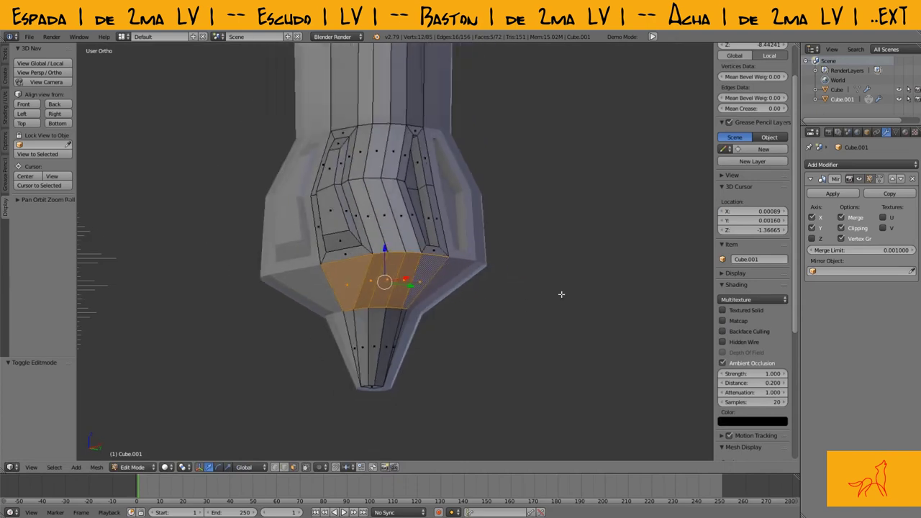
scroll(512, 276, up, 3)
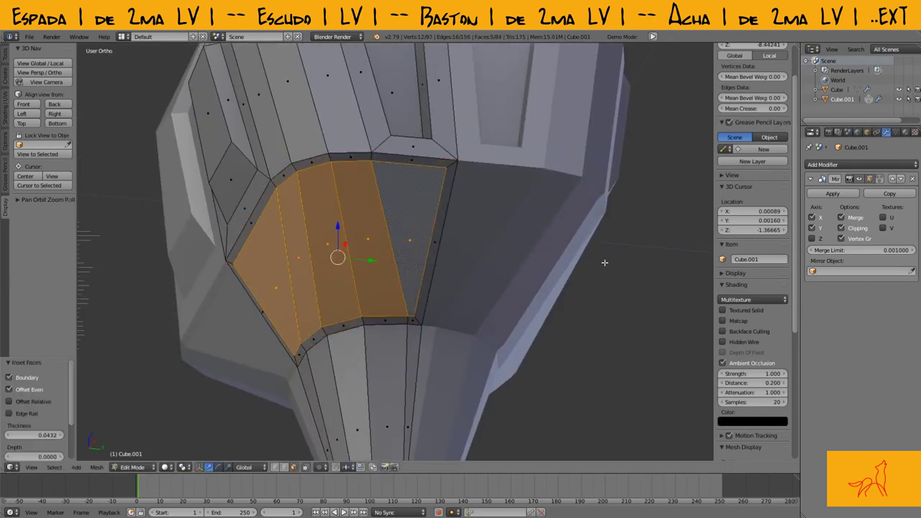
scroll(605, 263, down, 3)
middle_drag(605, 262, 562, 302)
scroll(554, 316, down, 4)
key(Tab)
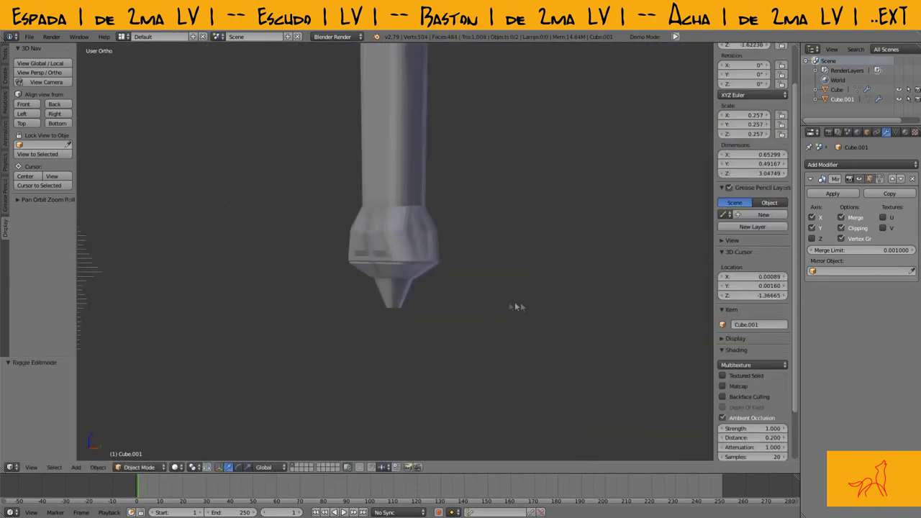
key(KP_1)
scroll(489, 266, down, 4)
scroll(512, 285, up, 5)
Select the pommel's bottom vertices in wireframe, then deselect and return to Object Mode.
key(z)
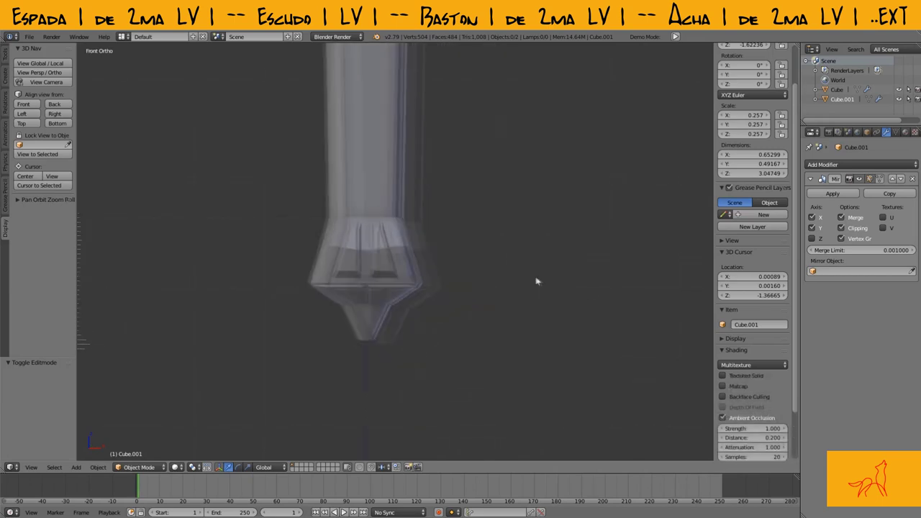
key(Tab)
key(z)
key(1)
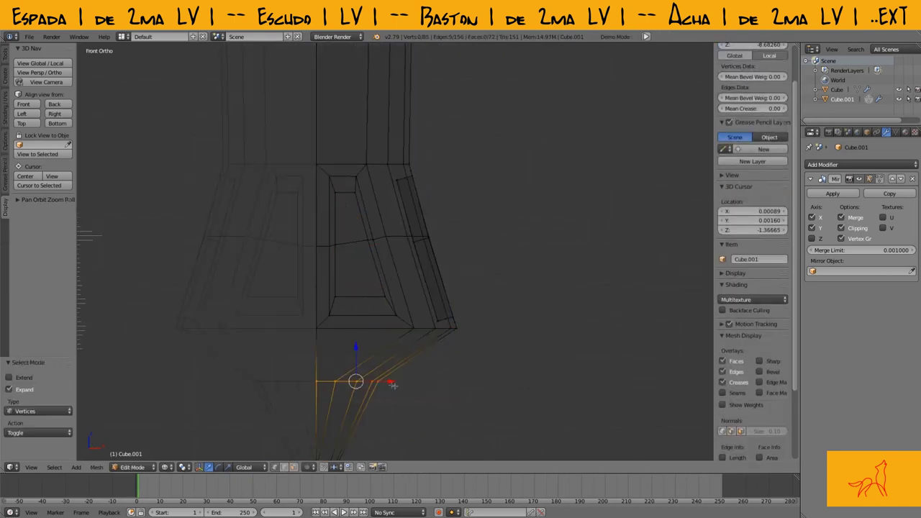
key(Tab)
key(z)
scroll(453, 329, down, 4)
Return to solid shading and save over the existing sword file.
key(a)
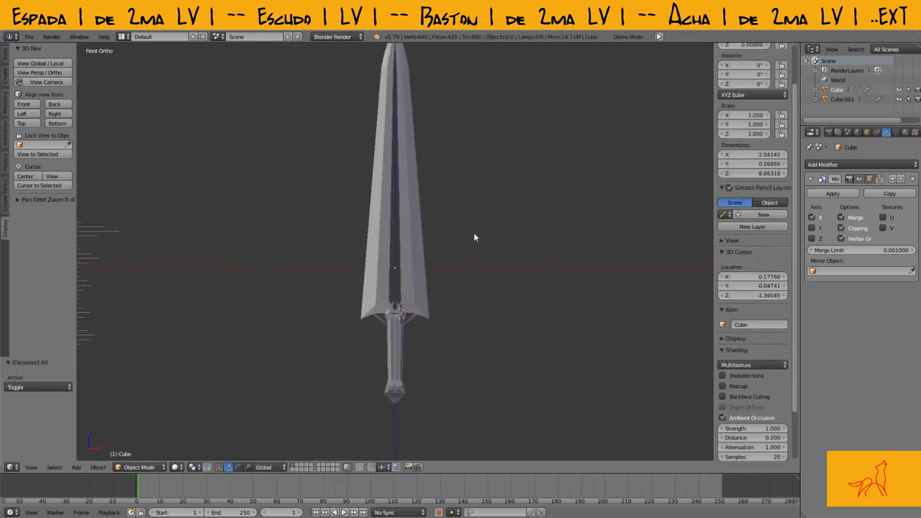
middle_drag(469, 242, 722, 360)
scroll(723, 359, down, 3)
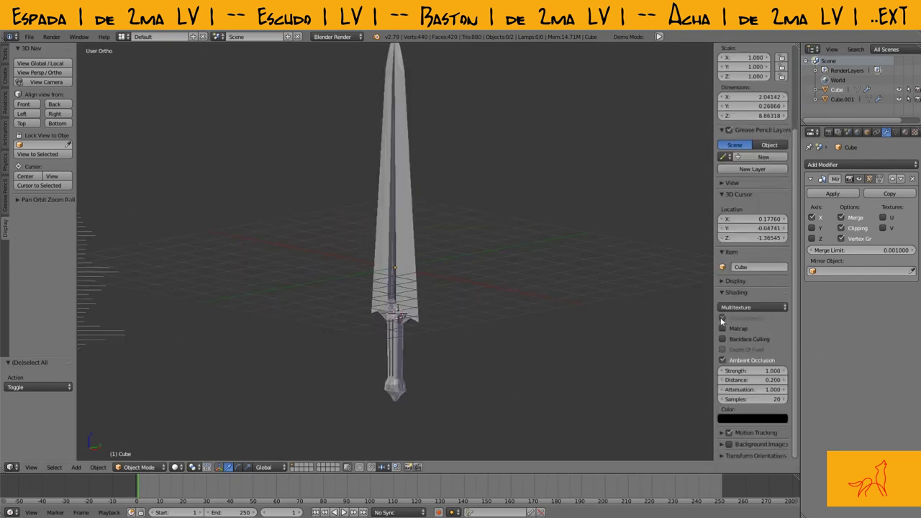
click(533, 272)
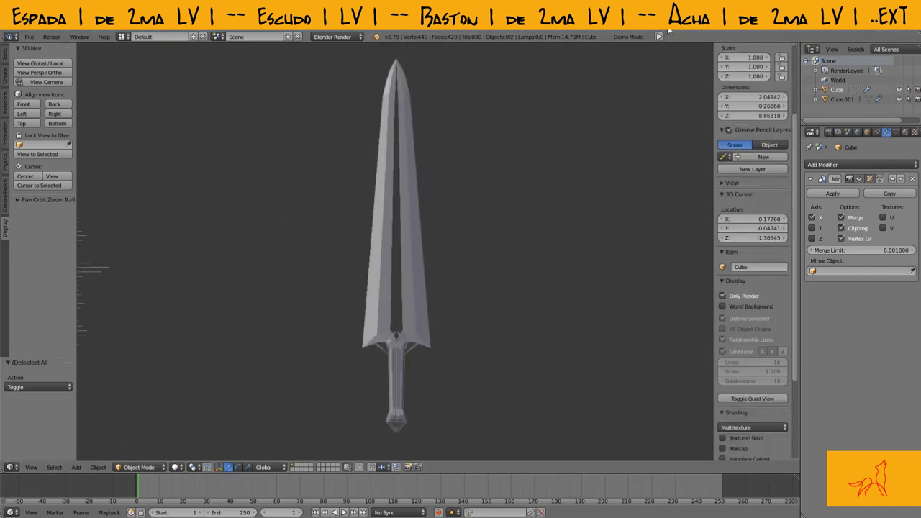
Select the sword and enter Edit Mode with wireframe display.
middle_drag(488, 189, 463, 172)
right_click(404, 302)
key(Tab)
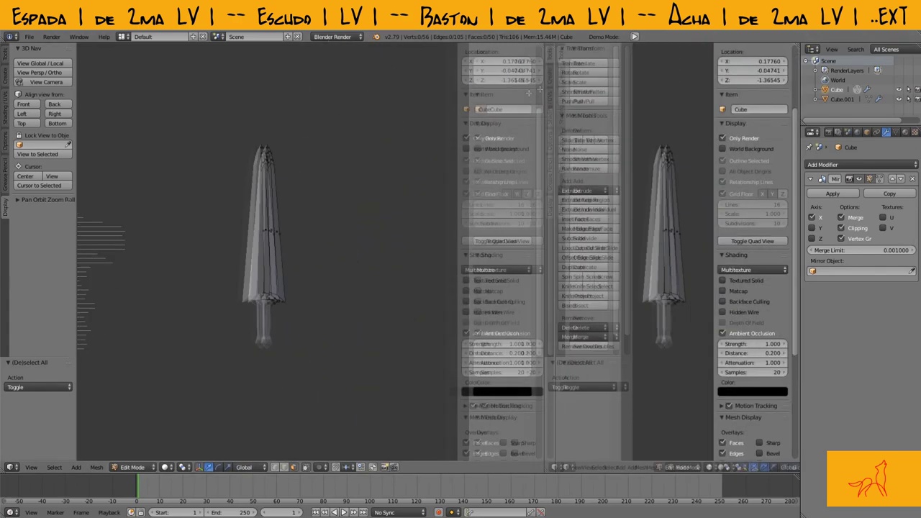
scroll(647, 215, up, 1)
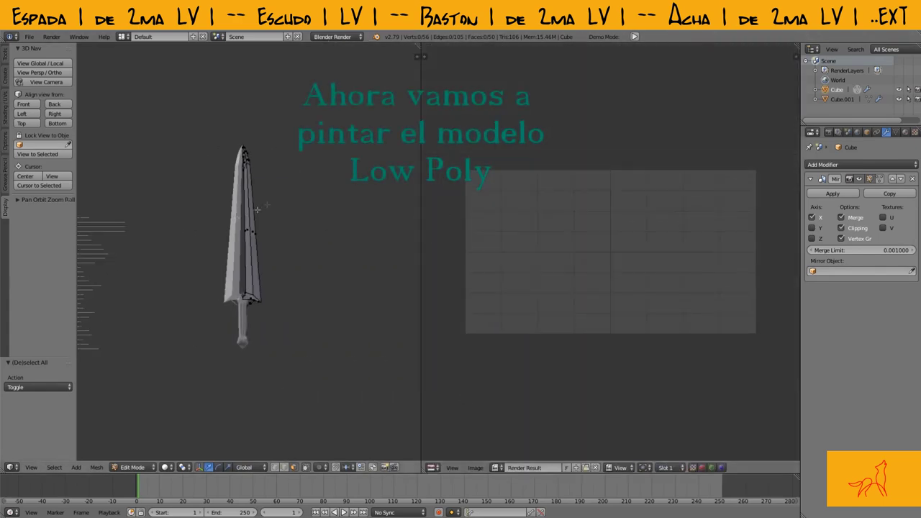
key(z)
middle_drag(327, 228, 315, 365)
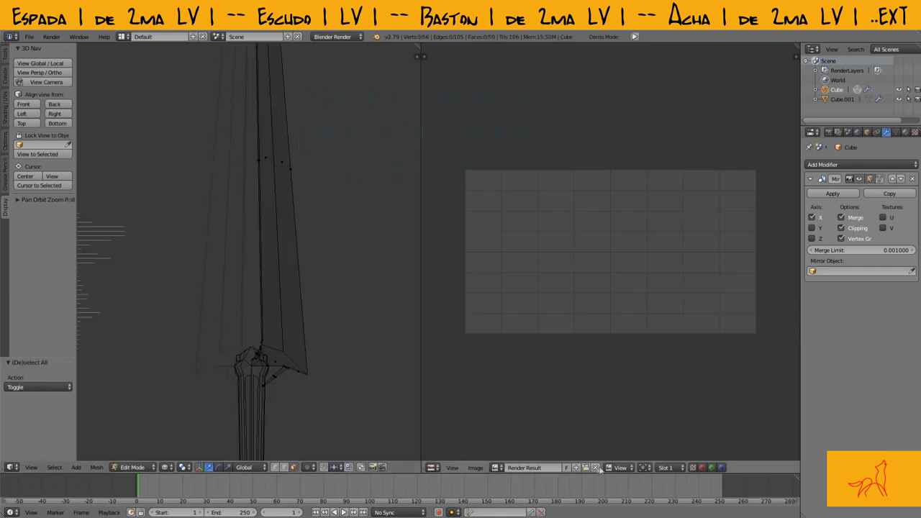
Load the gradient swatch image and select a hilt face and a strip of blade faces.
key(alt+o)
double_click(191, 132)
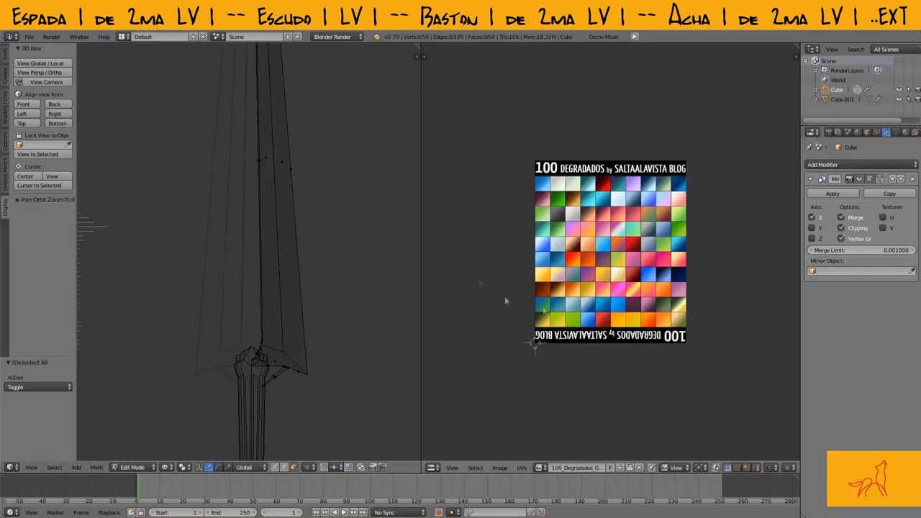
middle_drag(311, 160, 274, 187)
right_click(260, 243)
alt+right_click(285, 163)
scroll(295, 216, down, 4)
scroll(314, 293, down, 3)
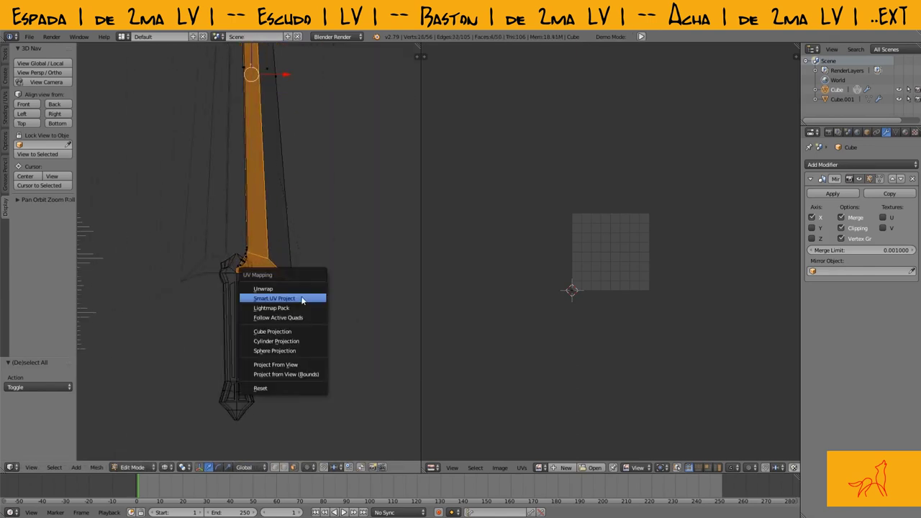
Unwrap the selected blade faces and preview the sword from the front with overlays hidden.
click(573, 369)
key(n)
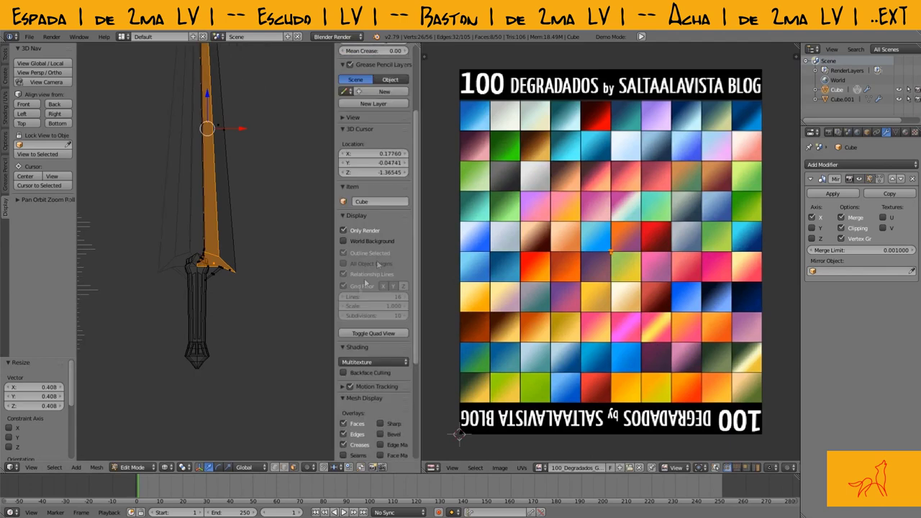
key(Tab)
key(KP_1)
scroll(344, 240, down, 3)
click(343, 238)
scroll(355, 363, down, 2)
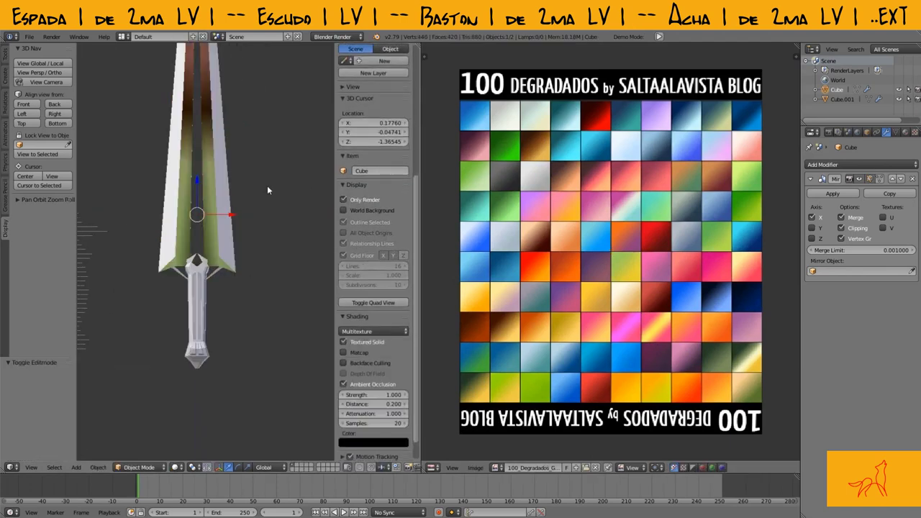
mouse_move(237, 254)
middle_down()
mouse_move(259, 272)
mouse_move(286, 269)
middle_up()
Switch between edit and object mode, and between wireframe and solid, to inspect the blade.
key(Tab)
key(z)
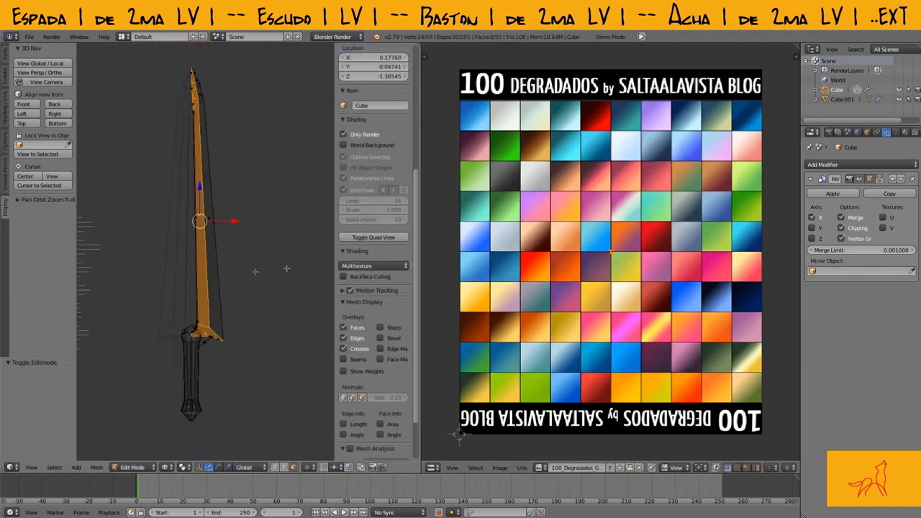
key(Tab)
key(z)
scroll(264, 250, up, 3)
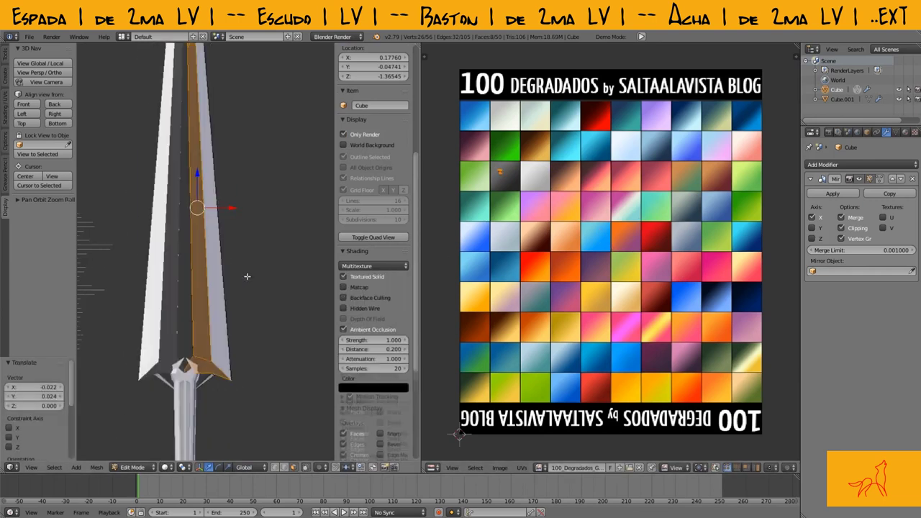
scroll(247, 275, up, 2)
scroll(268, 244, up, 3)
scroll(268, 244, down, 2)
key(z)
scroll(373, 216, down, 2)
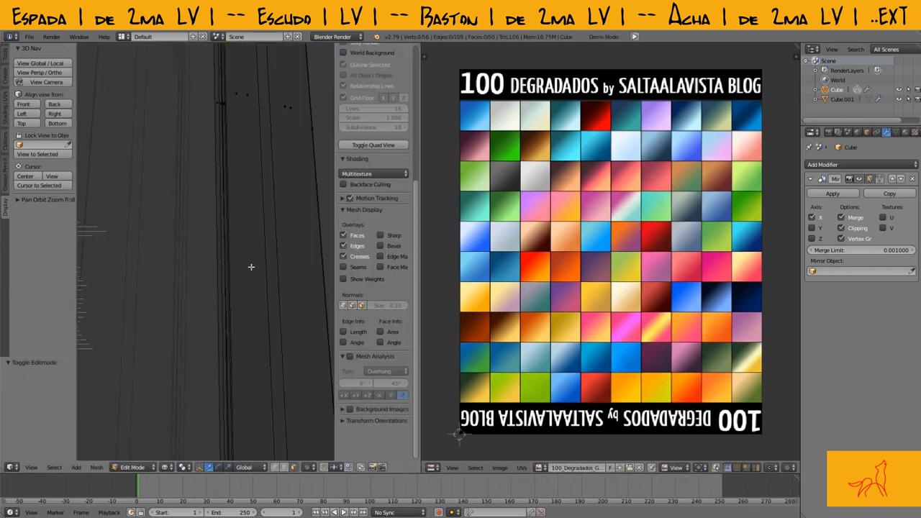
key(Tab)
key(z)
Select two strips of blade faces in wireframe, move them, then deselect all.
key(z)
alt+right_click(154, 220)
key(z)
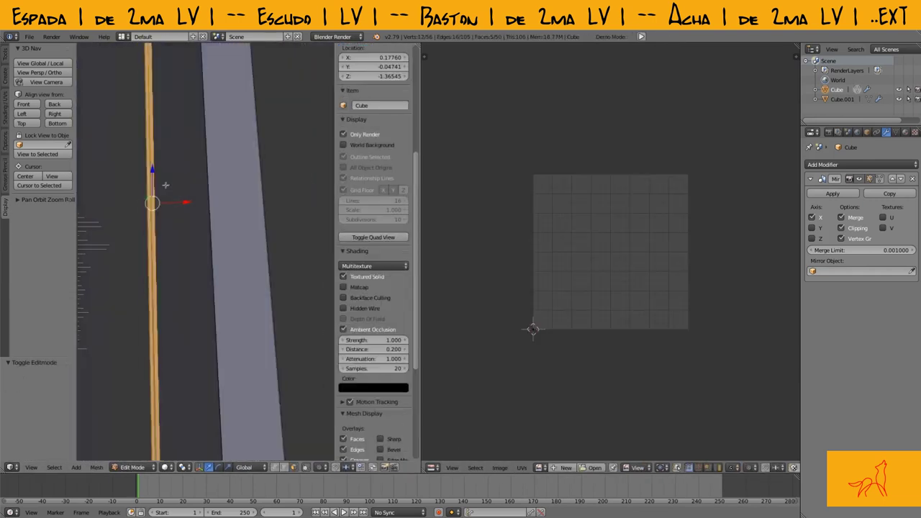
alt+shift+right_click(155, 221)
key(z)
key(g)
key(Return)
key(z)
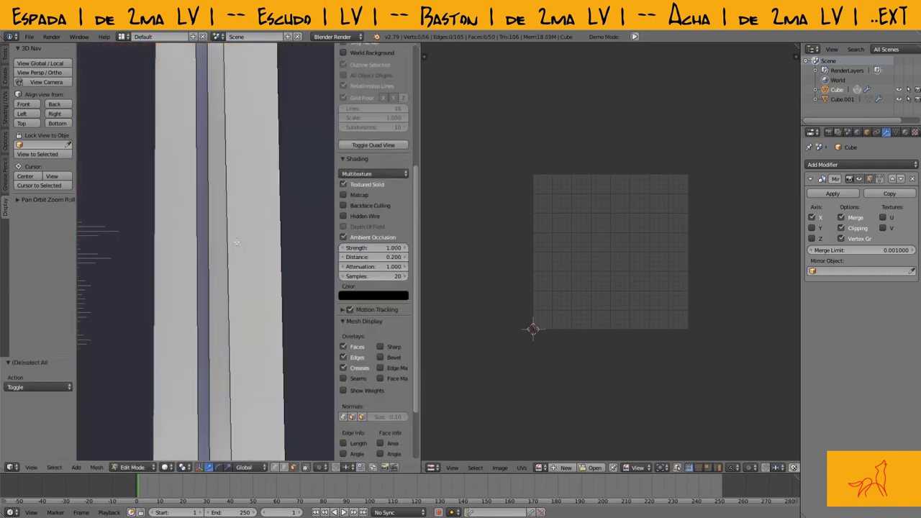
scroll(247, 276, down, 3)
key(a)
Lock the viewport onto the Cube object and return to solid shading.
scroll(247, 275, down, 2)
scroll(247, 275, down, 2)
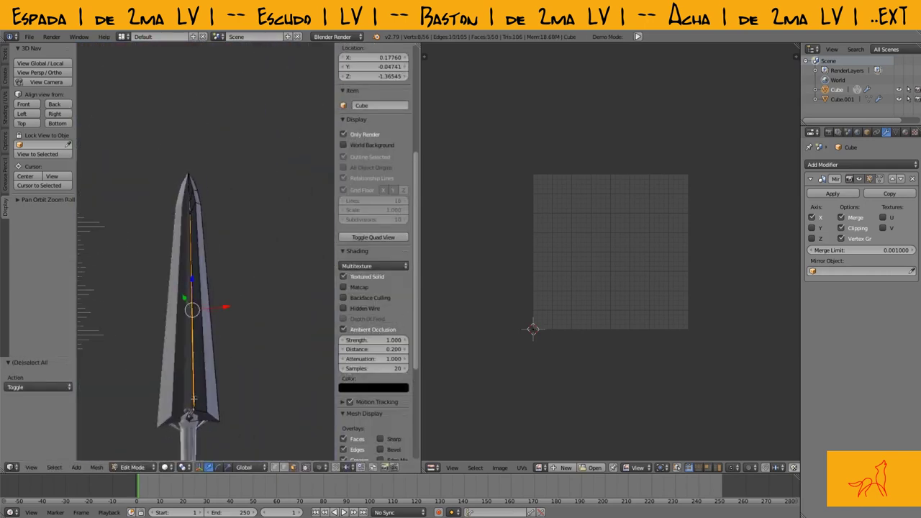
scroll(107, 135, up, 5)
scroll(107, 135, up, 2)
click(43, 145)
click(130, 148)
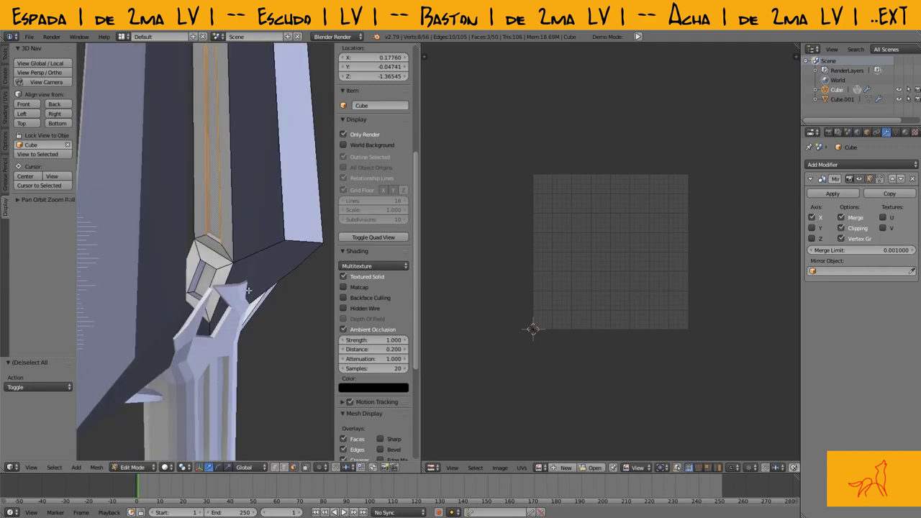
scroll(224, 268, up, 3)
key(z)
key(z)
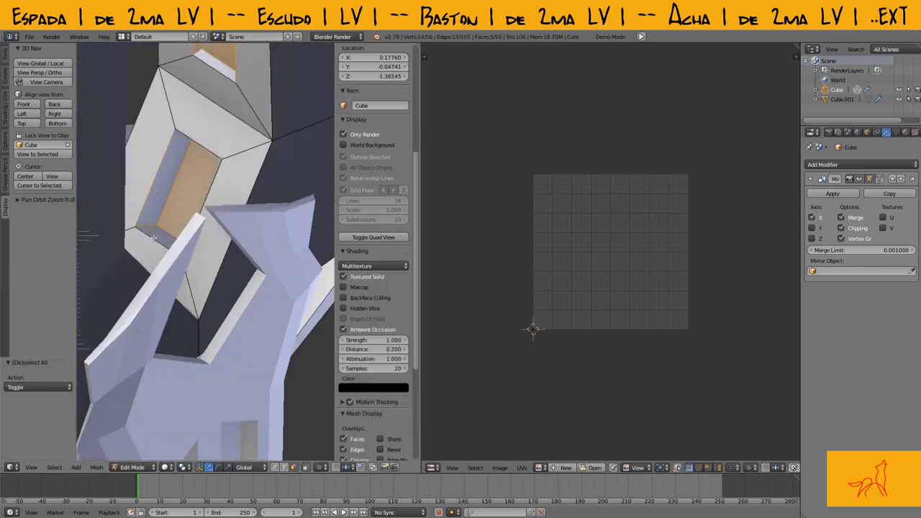
key(z)
key(z)
scroll(212, 131, down, 3)
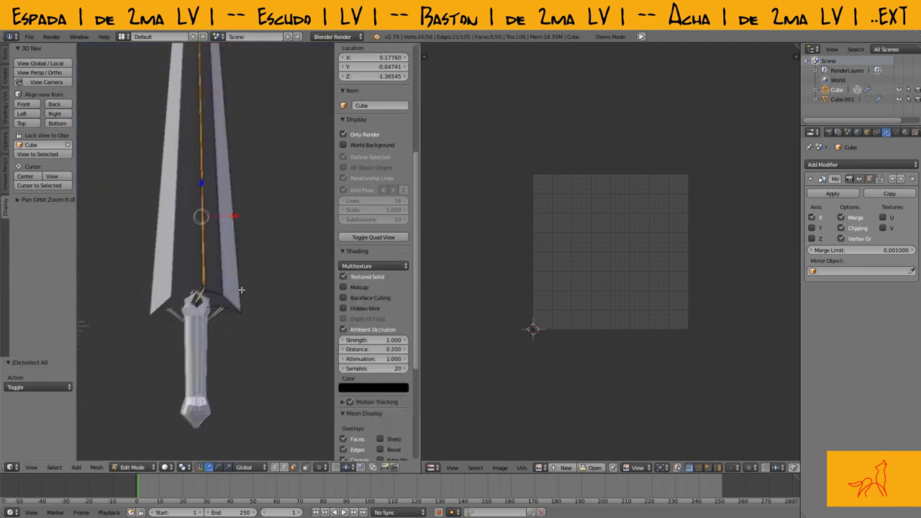
Load the 100_Degradados image behind the UVs and place the groove UVs on an orange gradient.
click(539, 467)
click(575, 403)
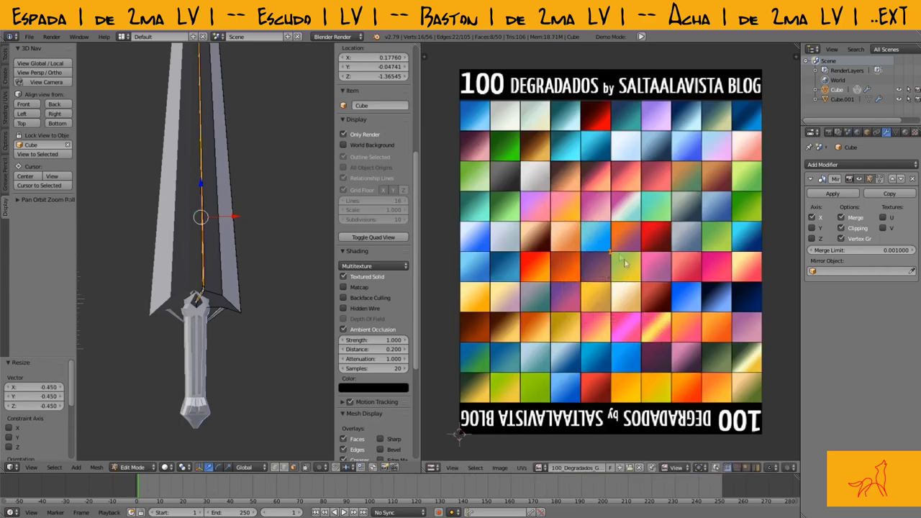
click(635, 317)
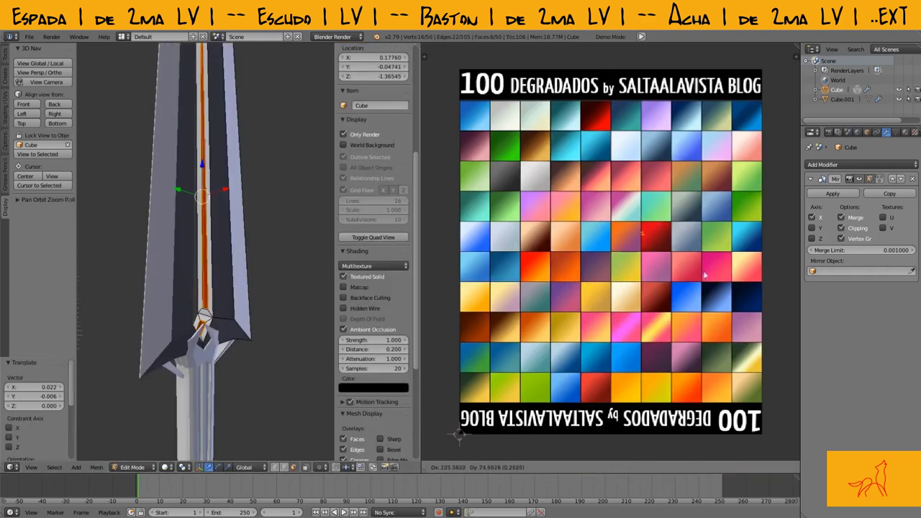
click(595, 264)
scroll(266, 248, up, 2)
key(g)
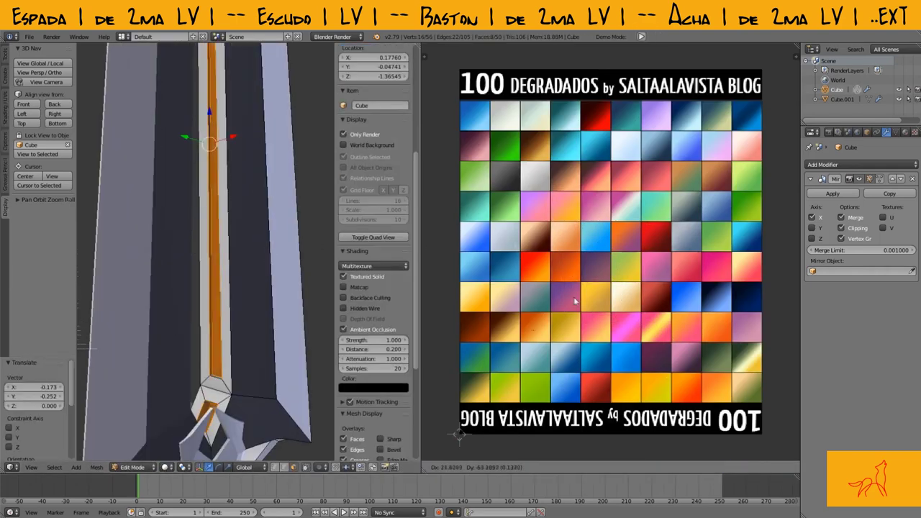
click(215, 280)
key(Tab)
Reposition the groove UVs and orbit around the sword to check the blade texture.
key(Tab)
key(g)
key(Tab)
scroll(272, 247, down, 3)
middle_drag(273, 247, 245, 288)
scroll(227, 328, up, 4)
scroll(227, 328, down, 2)
key(Tab)
scroll(216, 274, up, 5)
Deselect all and select the faces of the blade's central strip in solid shading.
key(a)
right_click(216, 237)
key(z)
scroll(220, 120, down, 2)
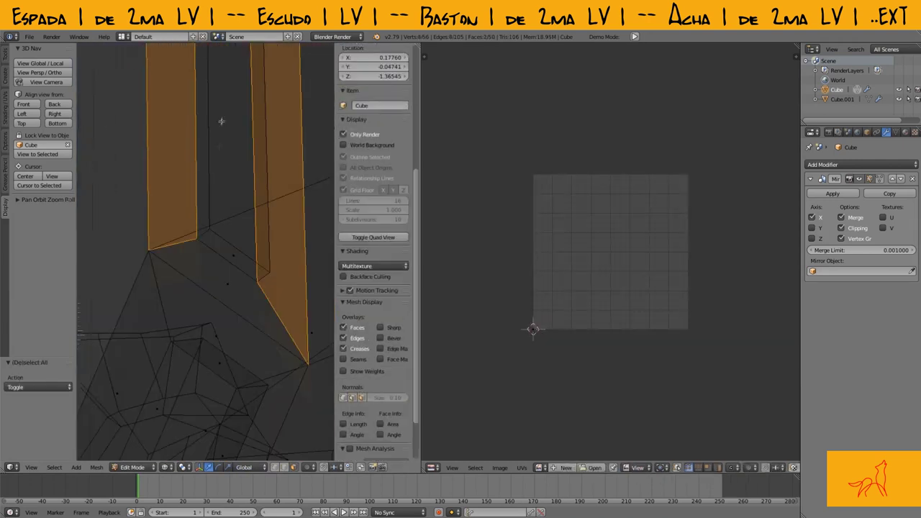
Smart UV Project the central strip and move its UV island onto a red gradient.
scroll(204, 238, down, 2)
mouse_move(194, 349)
middle_down()
mouse_move(233, 221)
mouse_move(269, 163)
mouse_move(259, 314)
mouse_move(239, 315)
mouse_move(267, 293)
mouse_move(237, 216)
middle_up()
key(u)
click(430, 308)
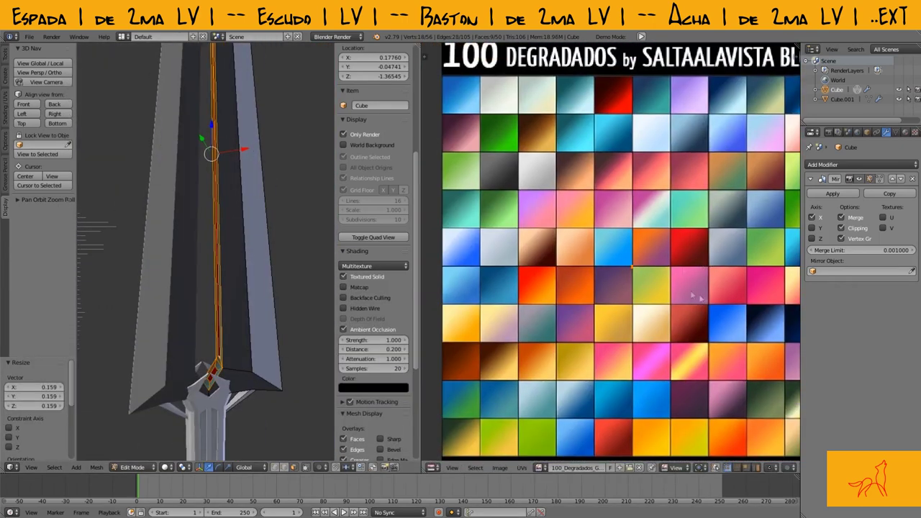
key(g)
click(608, 221)
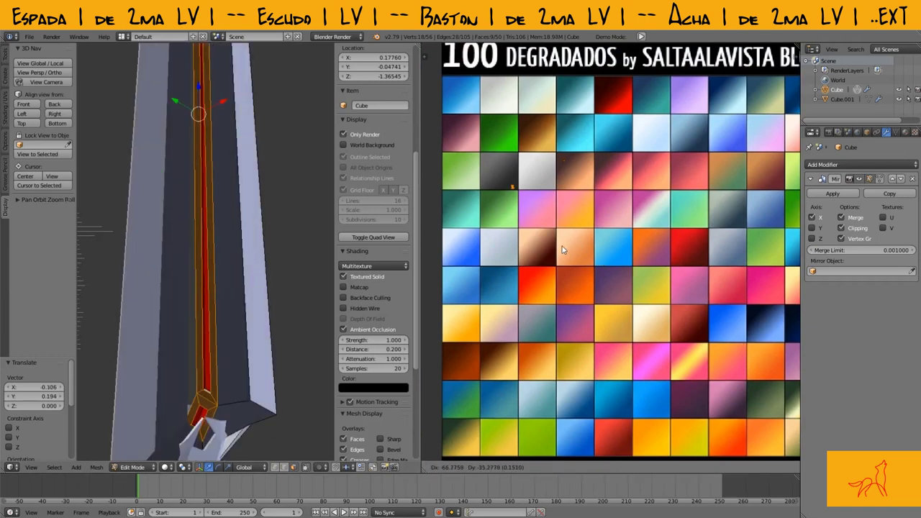
Preview the red central strip along the blade from an angled view.
key(Tab)
key(Tab)
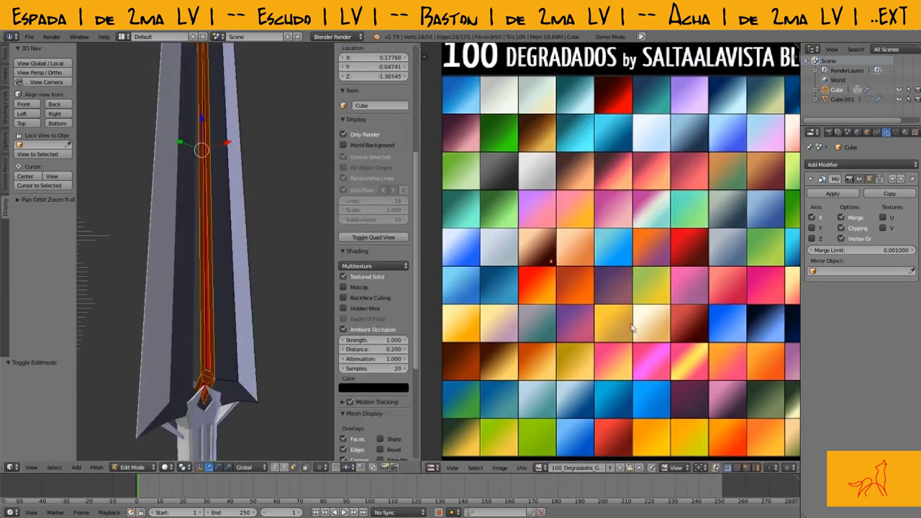
key(Tab)
scroll(274, 303, down, 3)
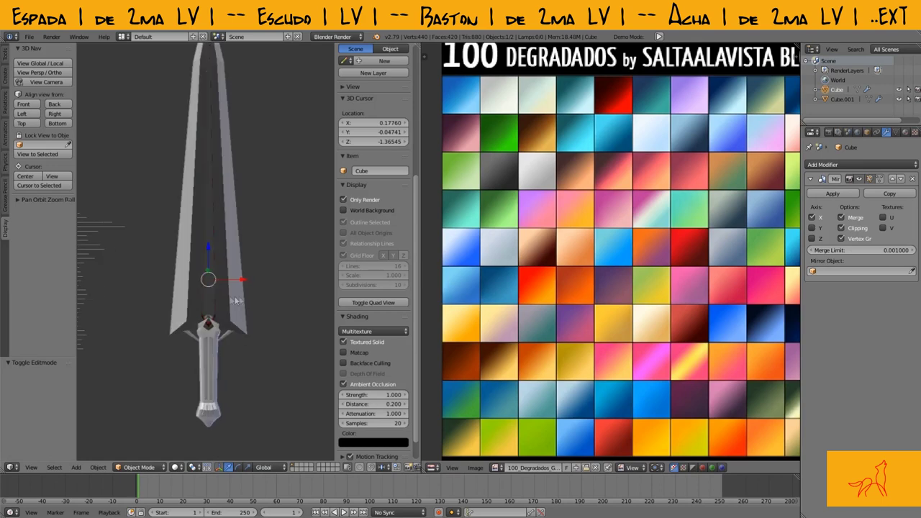
key(Tab)
key(Tab)
middle_drag(270, 237, 283, 262)
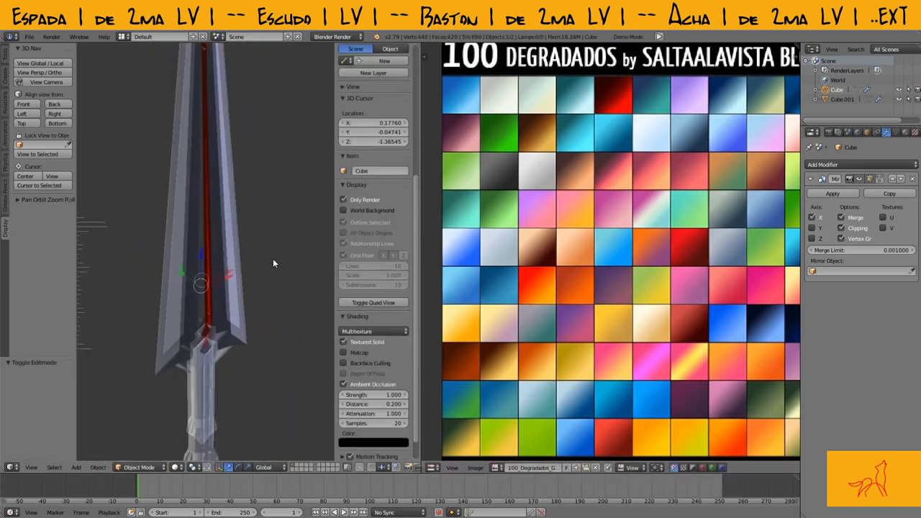
key(Tab)
scroll(232, 161, up, 5)
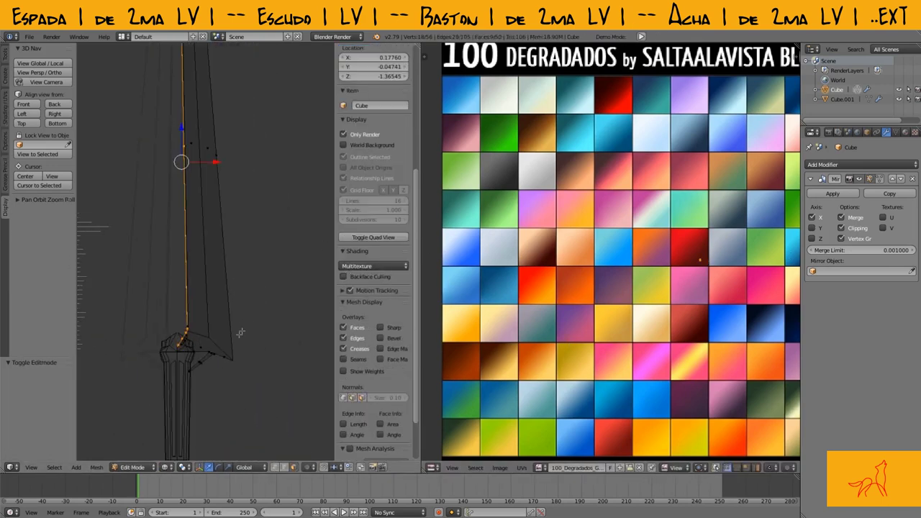
Load the gradient image, then scale and drag the guard's UV island onto a chosen gradient.
key(a)
scroll(237, 202, down, 5)
scroll(242, 238, up, 5)
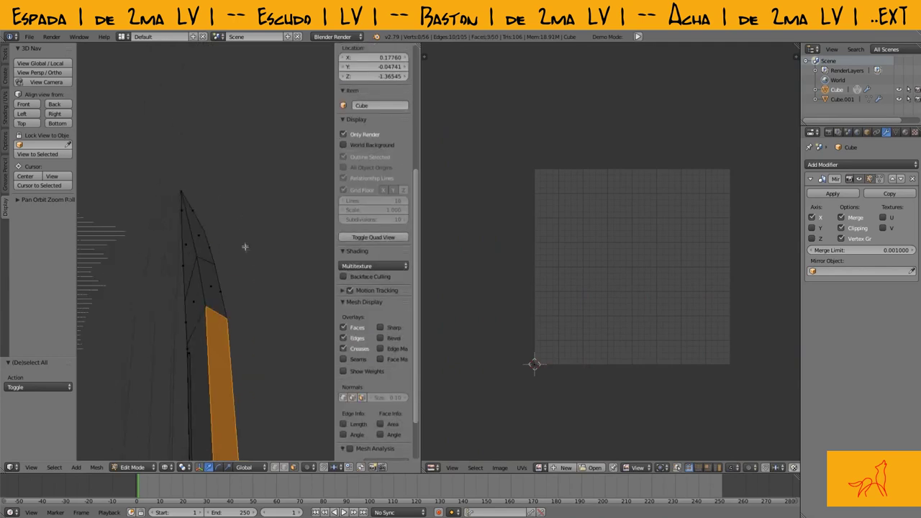
key(z)
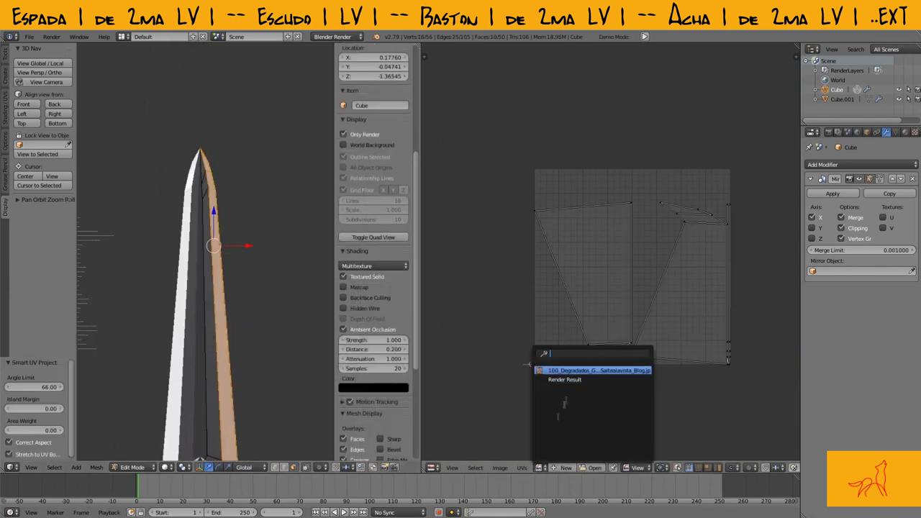
click(569, 370)
scroll(685, 358, up, 5)
key(s)
drag(561, 279, 607, 317)
scroll(244, 273, down, 5)
Preview the guard texture, then deselect and orbit to the crossguard arm.
middle_drag(245, 273, 259, 237)
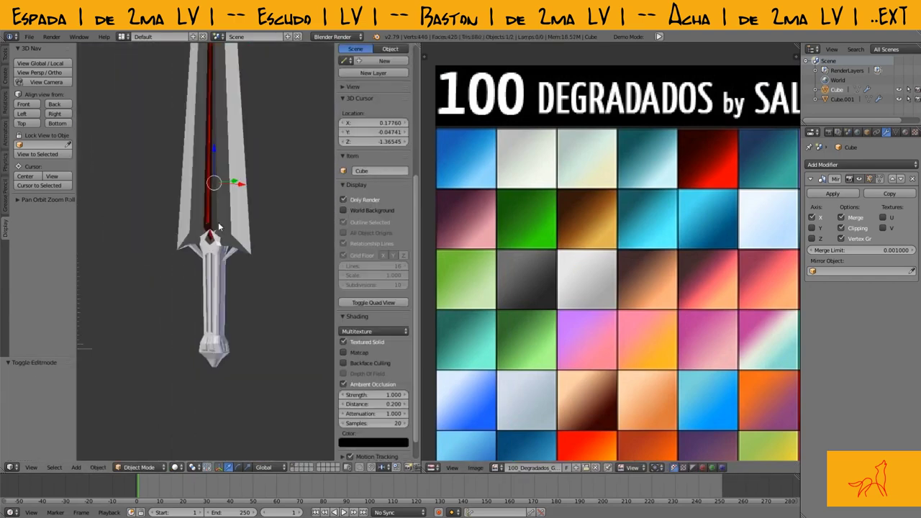
scroll(260, 237, up, 6)
key(Tab)
key(Tab)
key(z)
scroll(266, 224, down, 3)
key(a)
key(z)
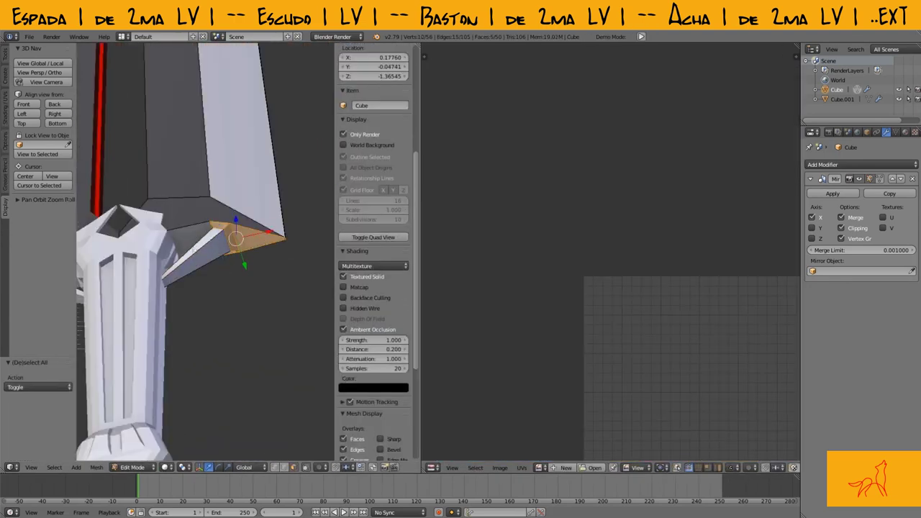
middle_drag(238, 244, 232, 293)
scroll(232, 293, up, 4)
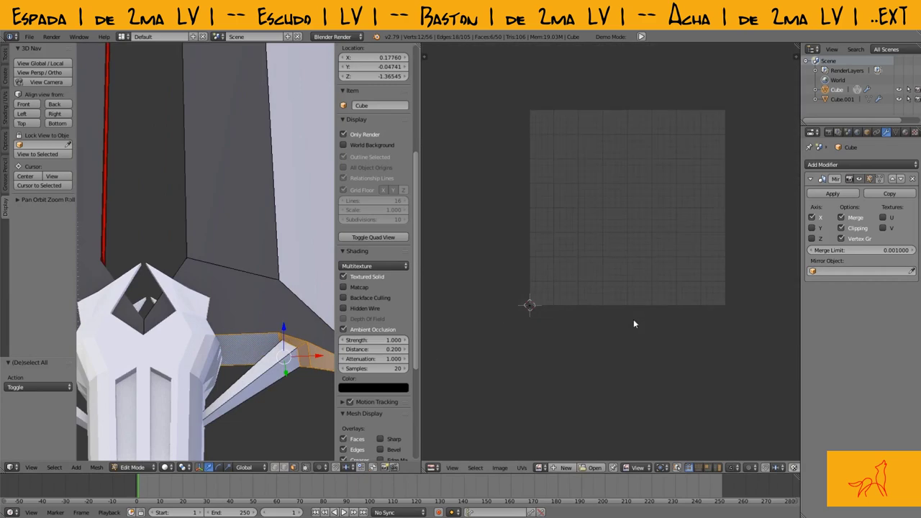
Smart UV Project the arm via the 'smart' search, shrink the island, and apply the gradient image.
key(space)
text(smart)
key(Return)
key(s)
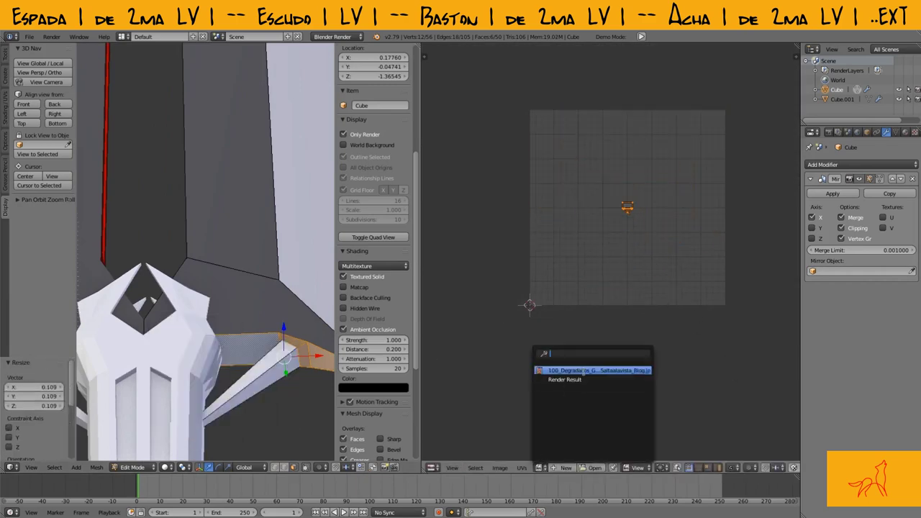
click(584, 371)
key(Tab)
scroll(216, 252, down, 5)
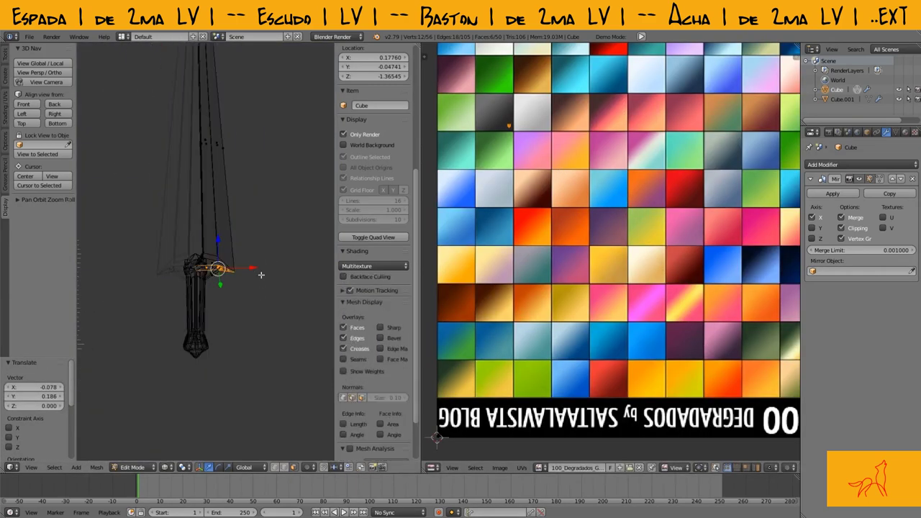
scroll(252, 288, up, 4)
scroll(260, 346, up, 2)
Map the other crossguard arm's UVs onto a brown-orange gradient from the 100_Degradados image.
right_click(260, 346)
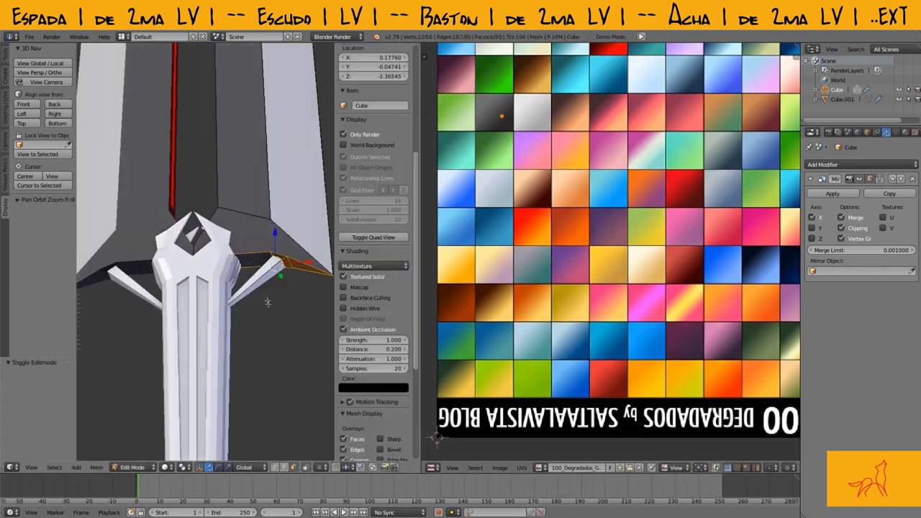
key(Tab)
key(a)
key(z)
click(540, 468)
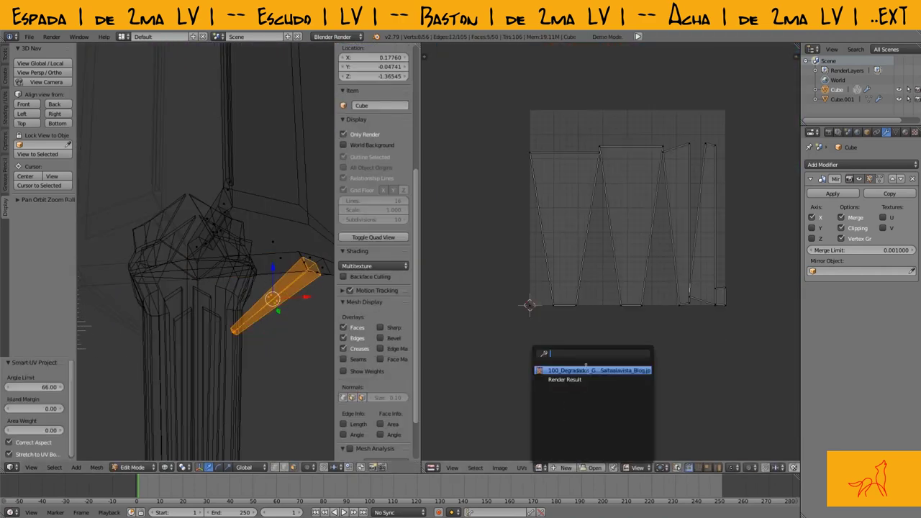
click(584, 371)
scroll(655, 277, up, 7)
scroll(655, 277, down, 6)
key(z)
scroll(296, 291, down, 3)
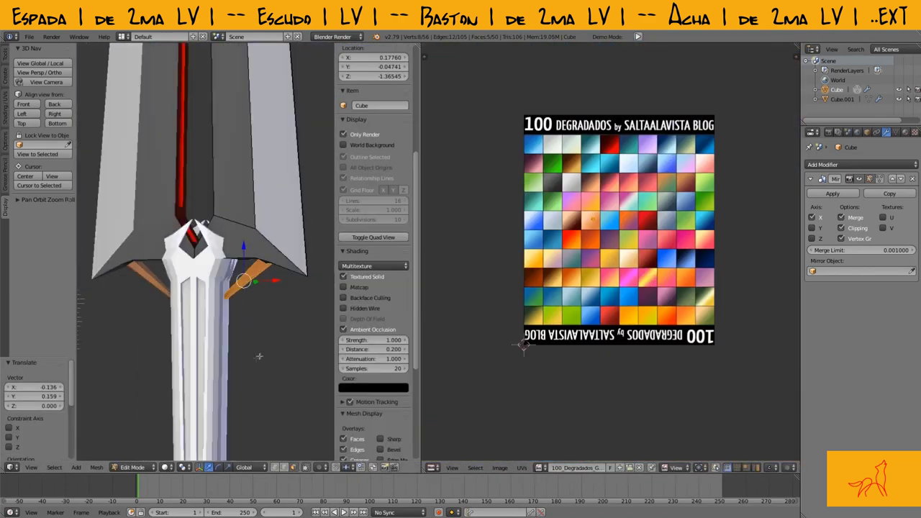
scroll(625, 266, up, 5)
key(Tab)
Zoom around the textured guard and select the handle object Cube.001.
scroll(249, 301, down, 2)
scroll(282, 290, down, 2)
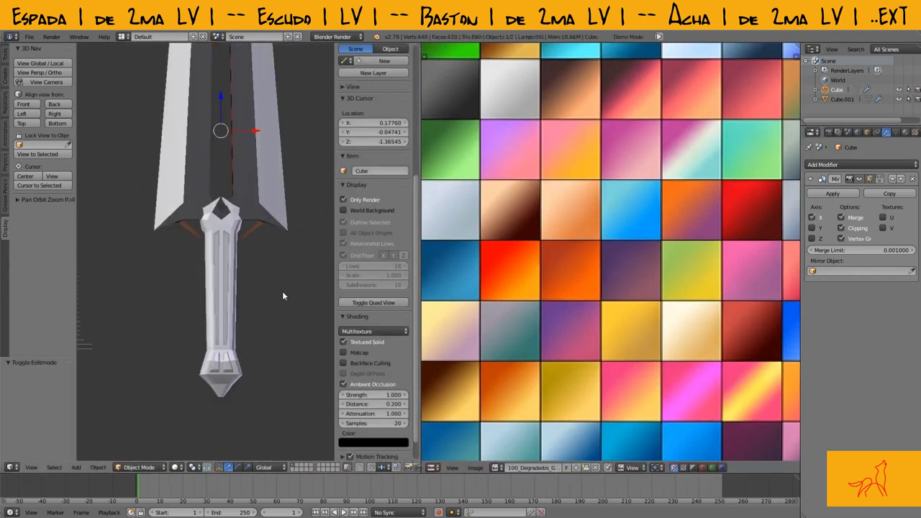
scroll(283, 291, up, 4)
scroll(272, 290, up, 2)
scroll(272, 290, down, 2)
right_click(228, 256)
scroll(269, 232, down, 2)
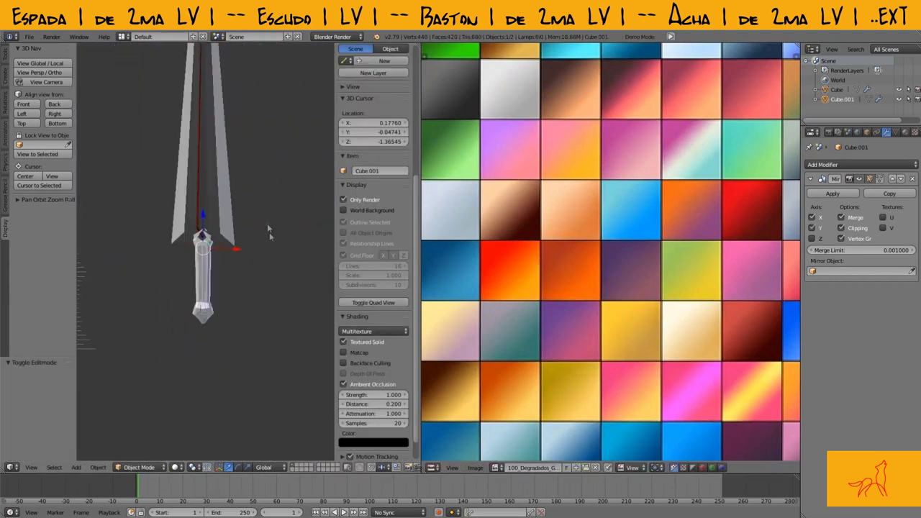
Nudge a grip vertex near the crossguard slightly in Edit Mode, checking it in wireframe.
scroll(193, 175, up, 5)
key(Tab)
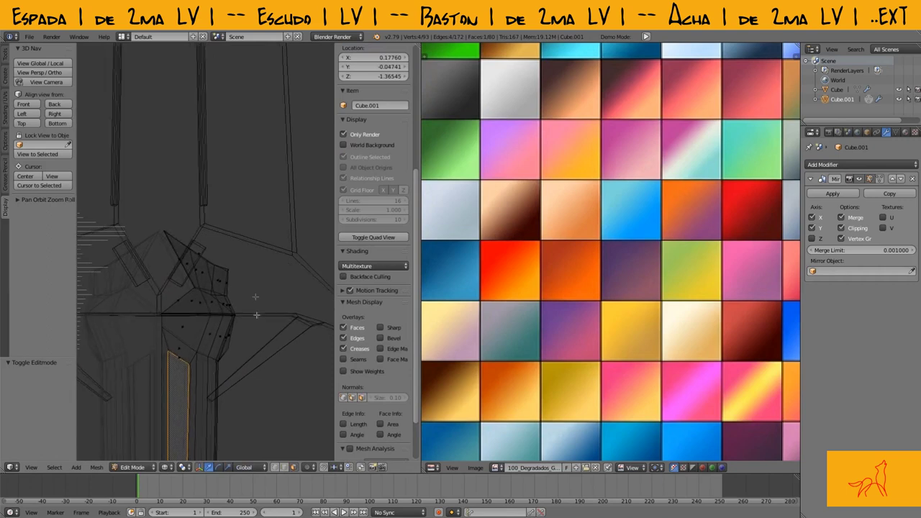
click(247, 309)
right_drag(270, 337, 279, 337)
key(z)
drag(303, 362, 302, 357)
key(z)
Select a vertex on the handle head through wireframe view and reposition it.
key(z)
key(a)
mouse_move(303, 359)
middle_down()
mouse_move(241, 375)
mouse_move(259, 288)
middle_up()
key(z)
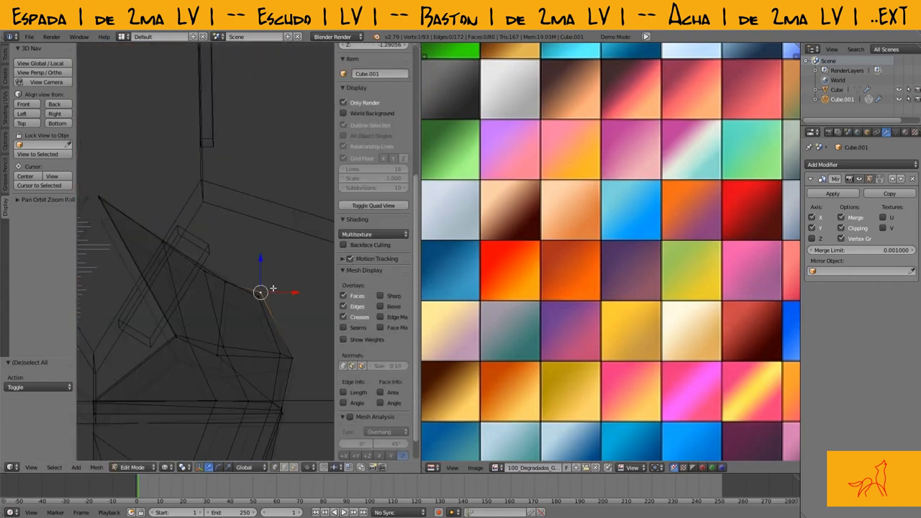
key(z)
scroll(244, 292, up, 3)
key(z)
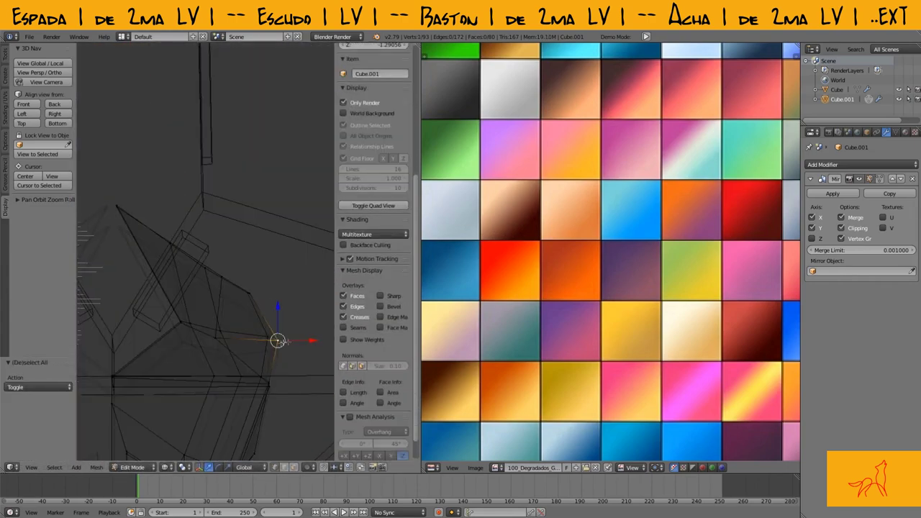
right_click(261, 318)
key(z)
right_click(240, 295)
Move the vertex about 0.02 units along Y, then orbit to inspect the hilt.
key(z)
key(g)
click(218, 281)
key(z)
key(g)
key(z)
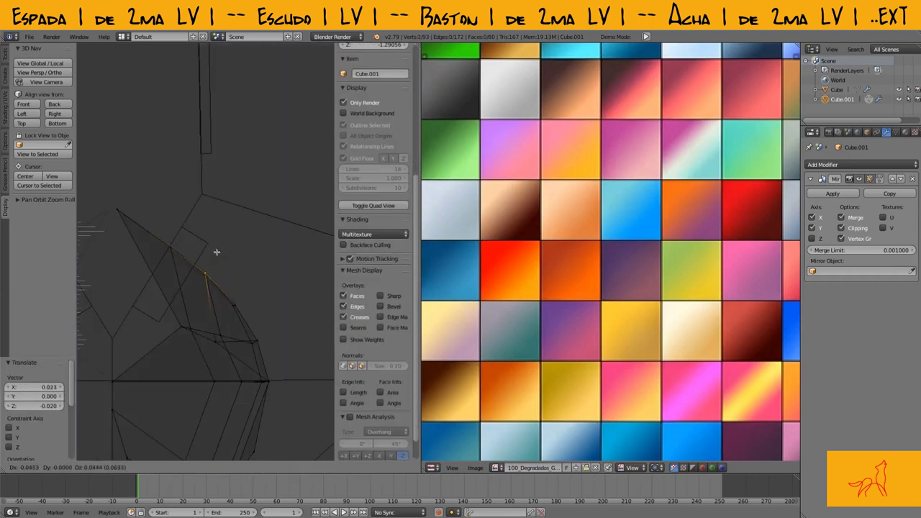
key(z)
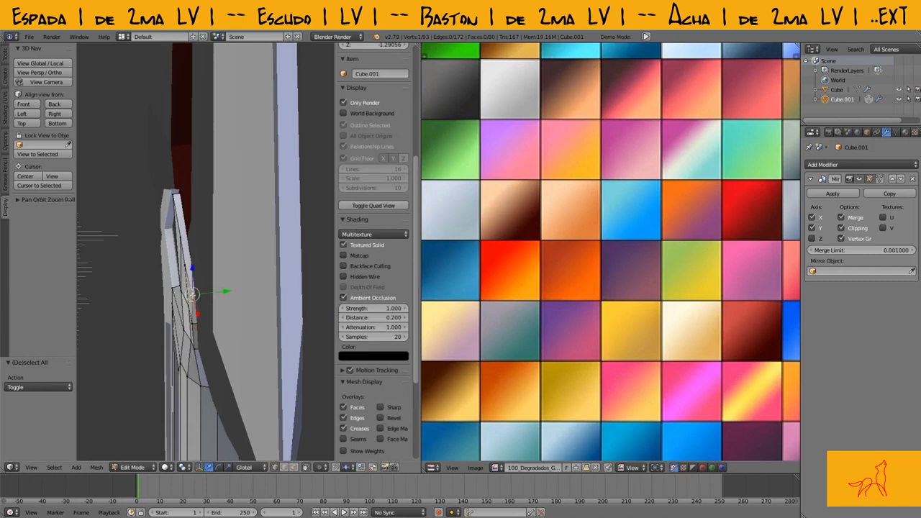
key(a)
middle_drag(220, 336, 296, 412)
drag(296, 412, 298, 411)
mouse_move(298, 411)
middle_down()
mouse_move(265, 326)
mouse_move(270, 270)
middle_up()
key(Tab)
scroll(251, 299, down, 3)
Select all of the hilt's geometry and unwrap it with Smart UV Project.
scroll(220, 296, up, 5)
scroll(221, 299, down, 3)
scroll(230, 309, down, 2)
key(Tab)
key(a)
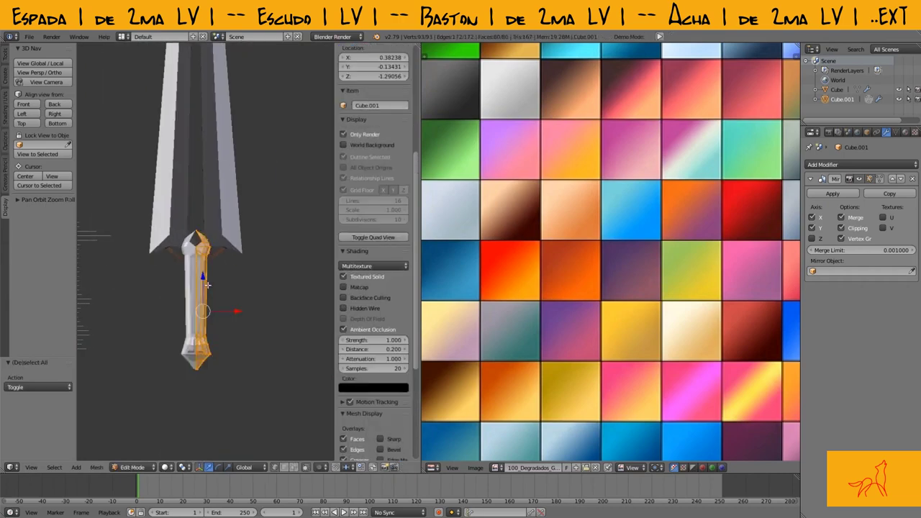
scroll(223, 314, up, 5)
scroll(223, 313, down, 3)
scroll(223, 310, down, 3)
key(u)
click(237, 288)
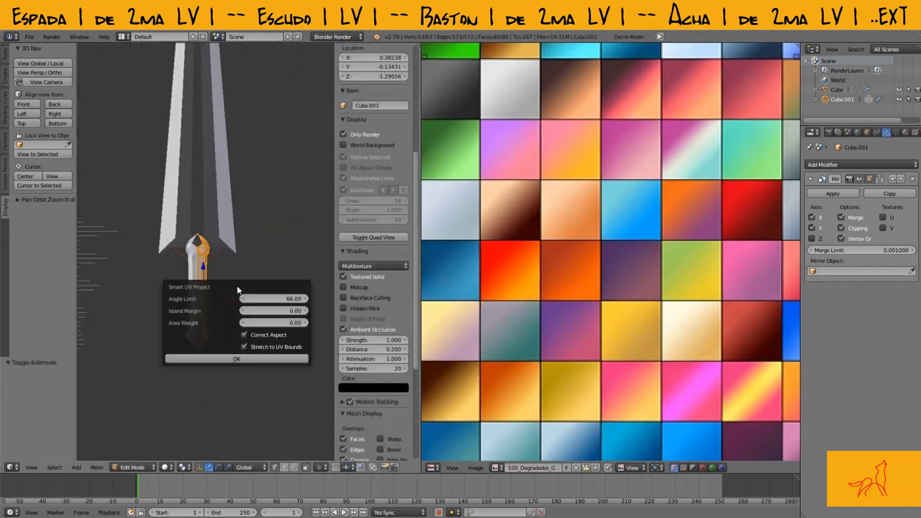
click(237, 359)
Move the hilt's UV island over a dark red gradient square.
scroll(522, 308, down, 5)
scroll(678, 242, up, 5)
scroll(682, 262, down, 3)
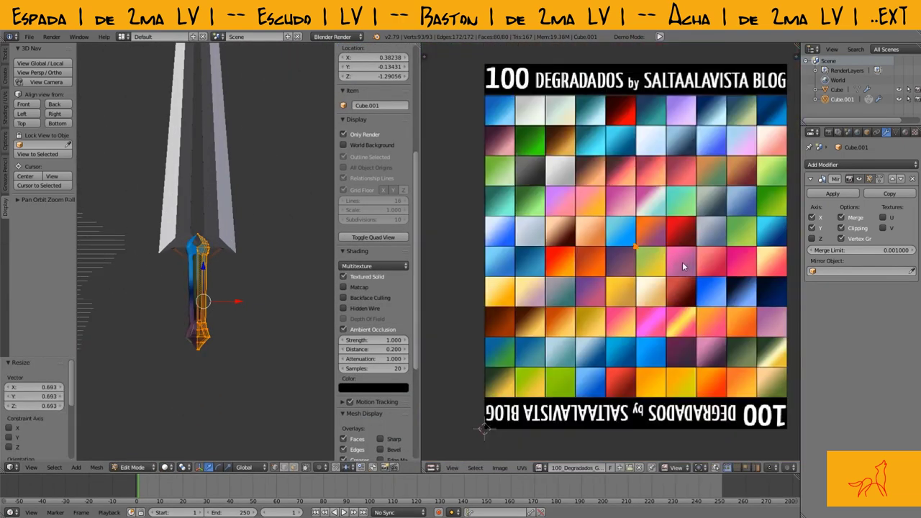
scroll(252, 280, up, 2)
key(Escape)
key(g)
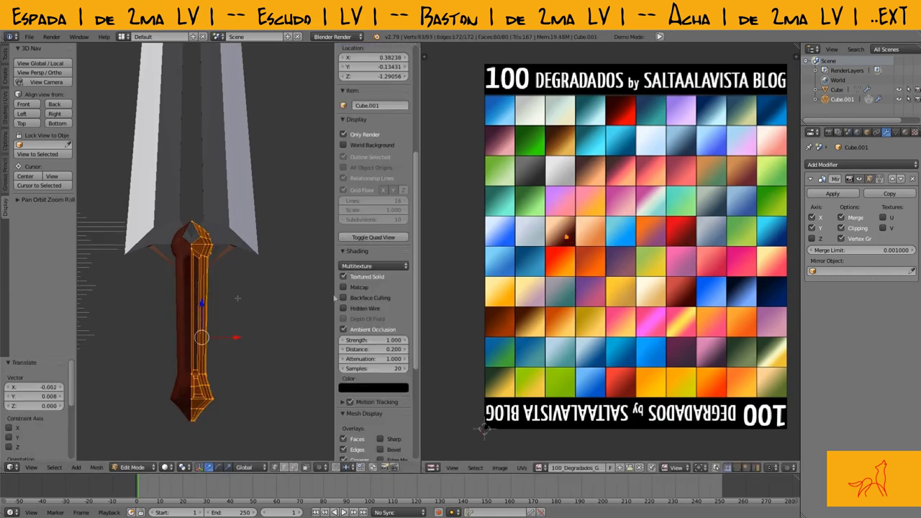
middle_drag(237, 298, 216, 310)
scroll(208, 312, down, 3)
scroll(216, 302, up, 4)
Scale the grip grooves' UVs onto a pale beige gradient and view the result.
key(ctrl+Tab)
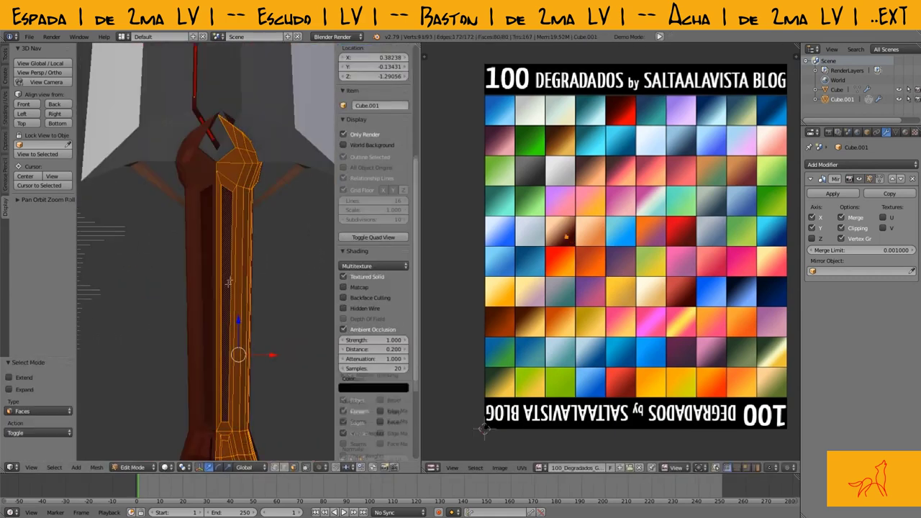
key(s)
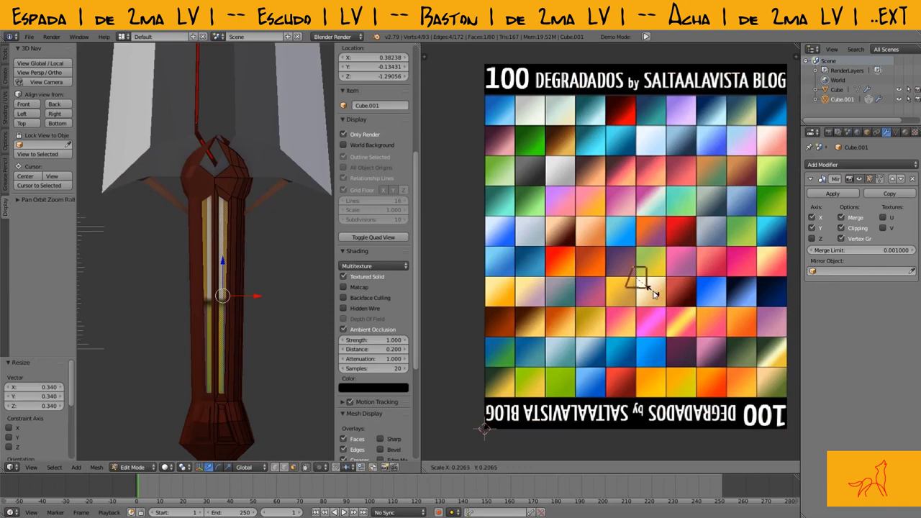
click(564, 246)
scroll(216, 288, down, 3)
scroll(259, 319, up, 3)
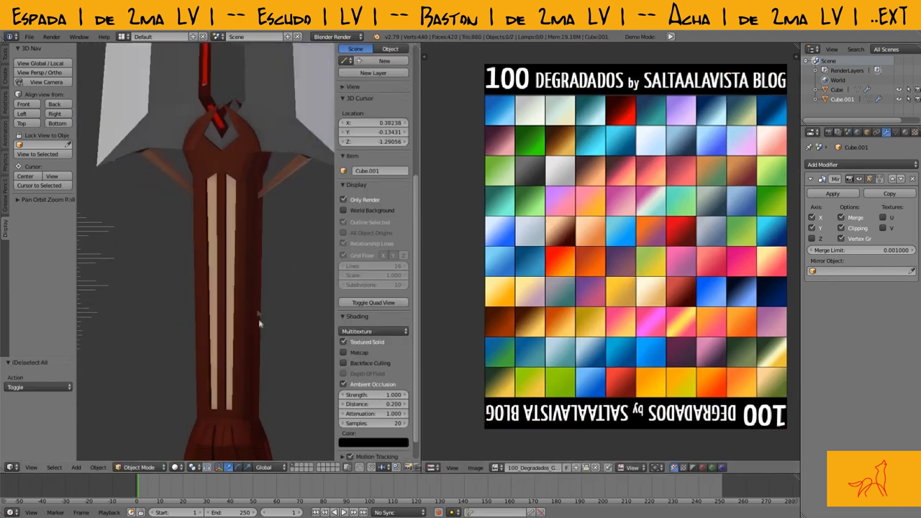
scroll(259, 319, down, 4)
key(Tab)
key(Tab)
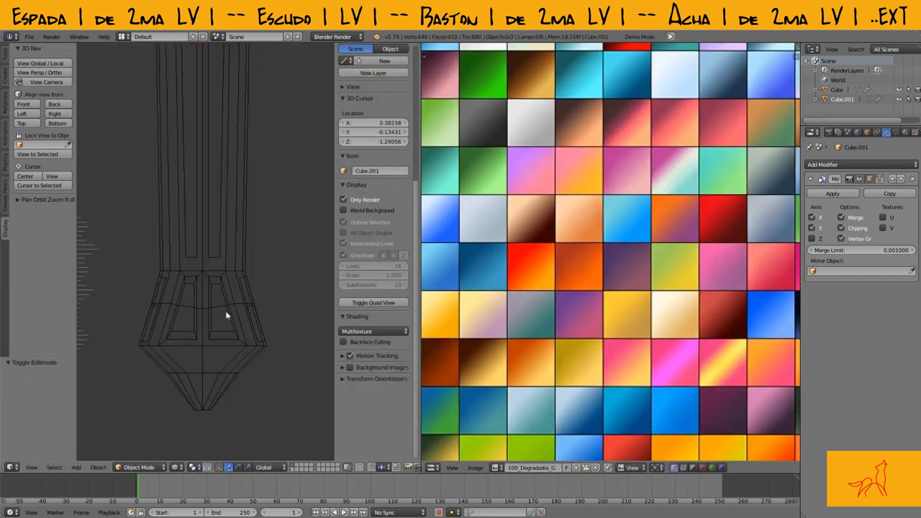
Unwrap the pommel inset faces and move their UVs onto a bright red gradient.
ctrl+drag(260, 407, 259, 408)
scroll(247, 329, down, 5)
key(g)
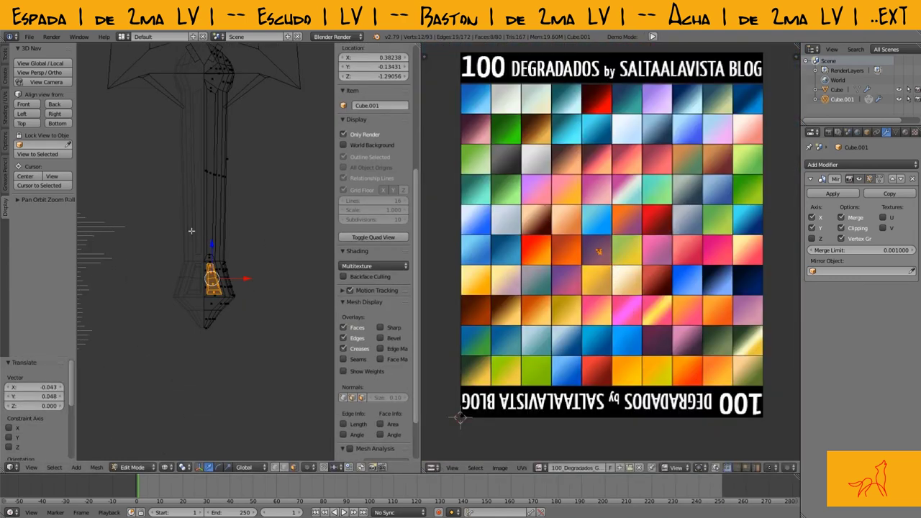
key(z)
key(g)
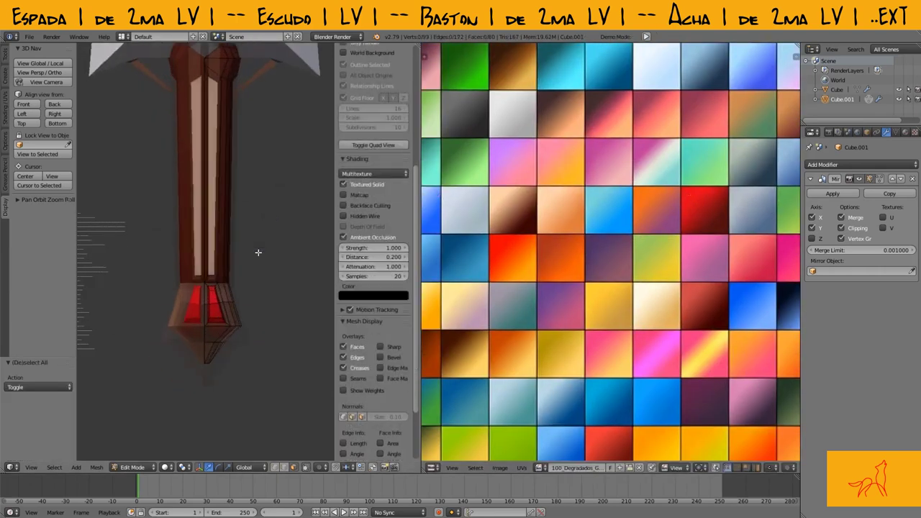
scroll(259, 253, up, 3)
Map the grip's long strip faces onto a tan-orange gradient and review the sword.
alt+right_click(247, 181)
key(z)
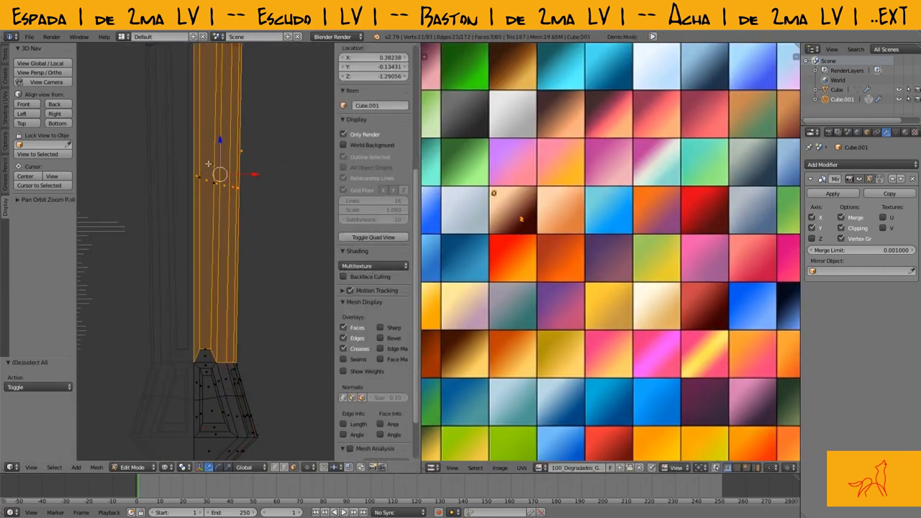
key(z)
scroll(216, 238, down, 2)
scroll(601, 279, down, 2)
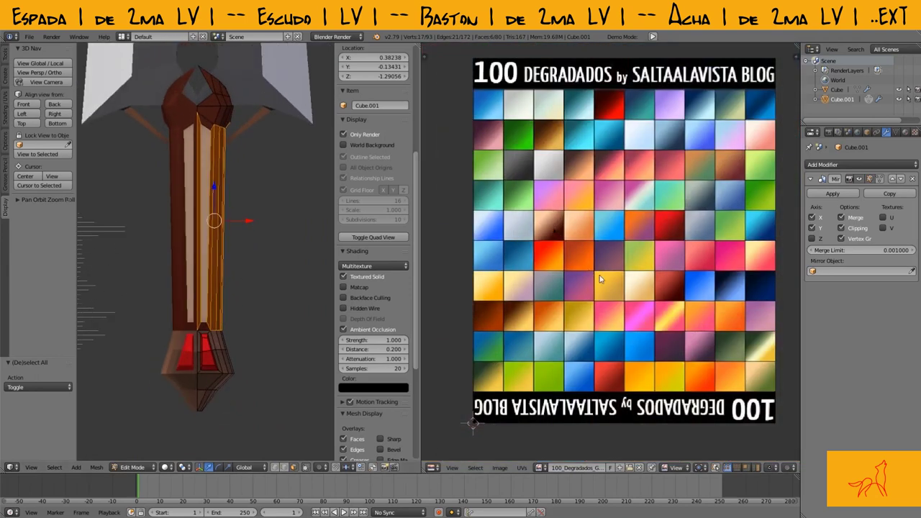
key(Tab)
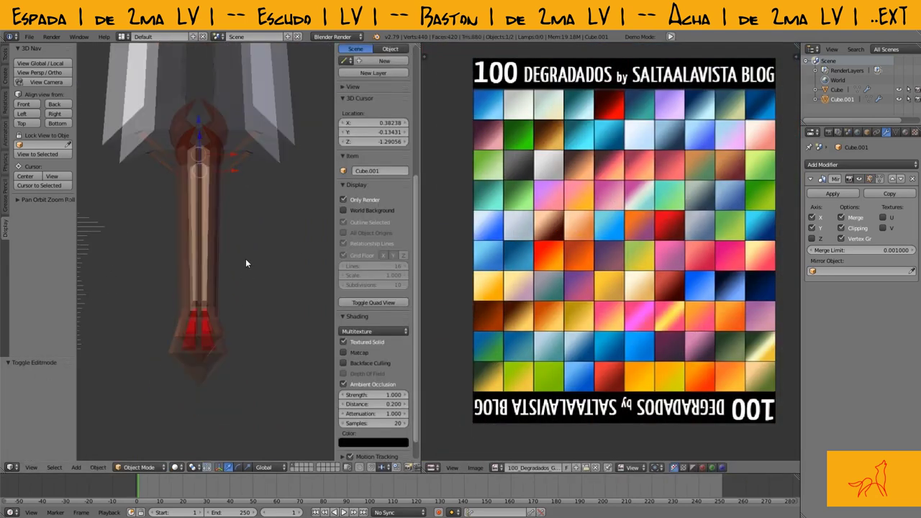
scroll(241, 262, down, 3)
scroll(241, 264, up, 6)
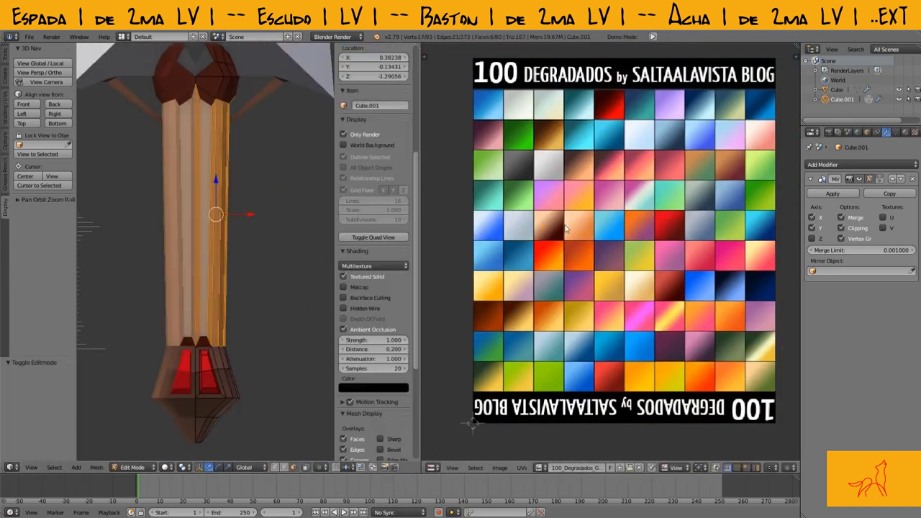
Turn on viewport textures and Smart UV unwrap a set of hilt faces, shrinking the island.
key(alt+z)
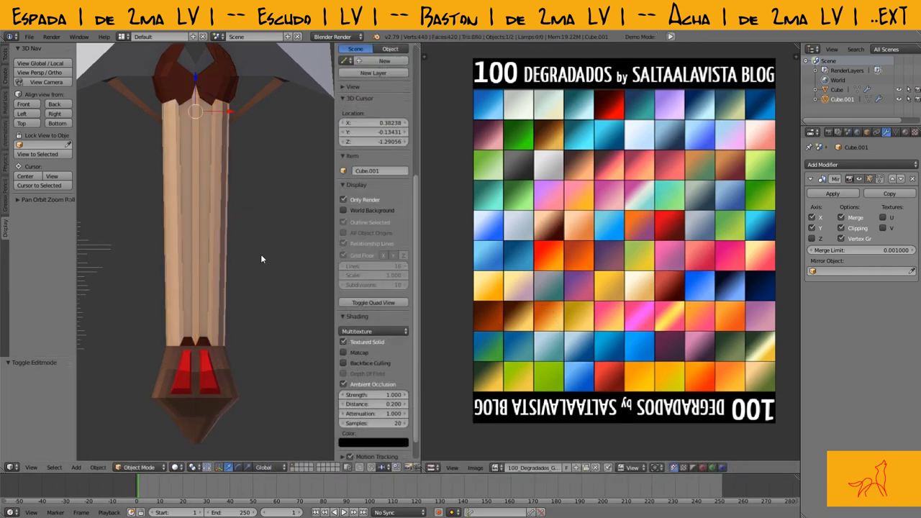
scroll(261, 254, up, 3)
scroll(241, 263, down, 3)
key(Tab)
key(z)
key(z)
key(u)
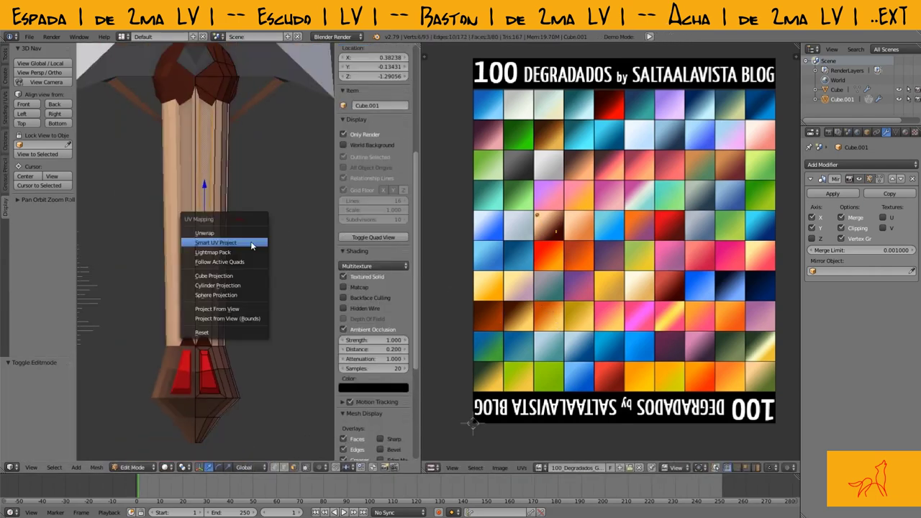
click(198, 240)
key(s)
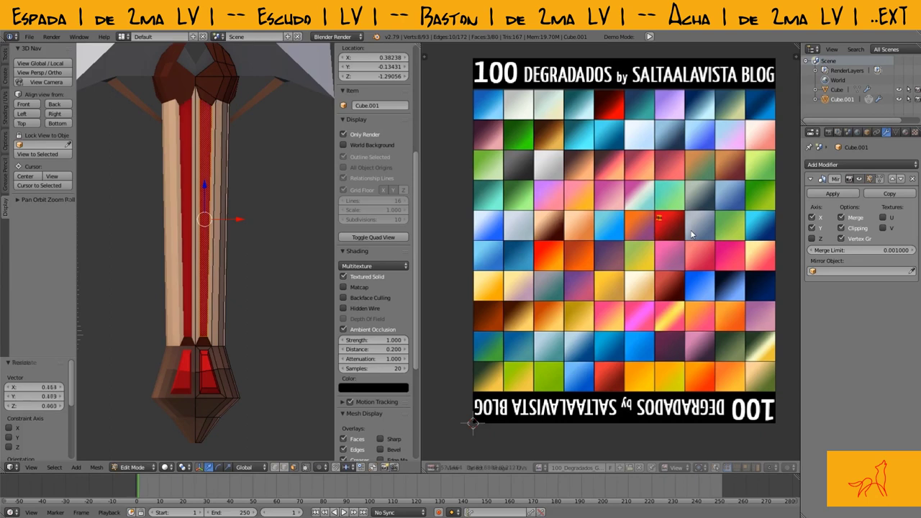
scroll(227, 314, down, 3)
scroll(226, 314, up, 3)
Select the grip's centre stripe faces using wireframe and textured views.
key(Tab)
key(Tab)
key(z)
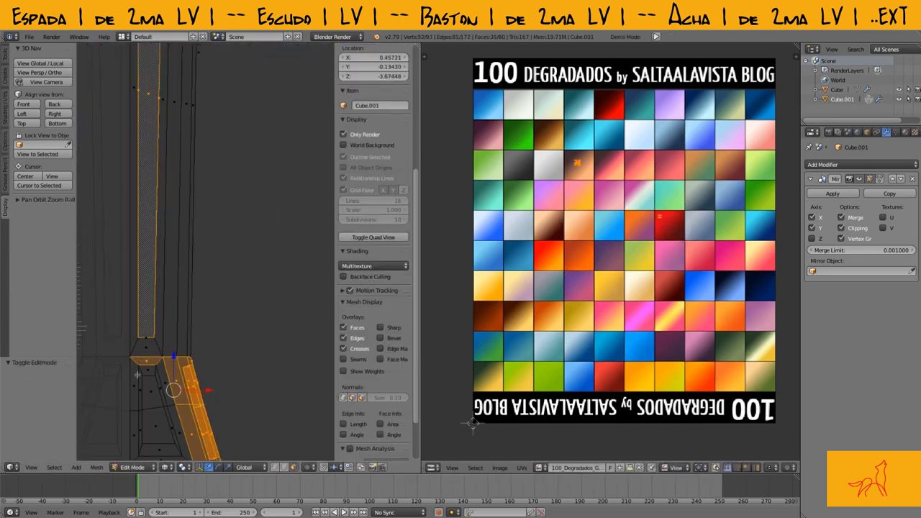
scroll(142, 389, up, 2)
key(z)
scroll(180, 367, down, 4)
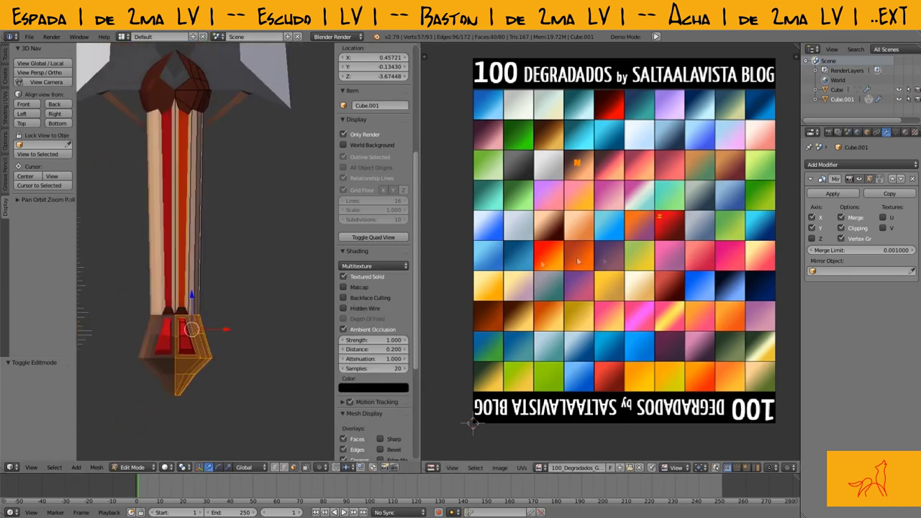
scroll(201, 363, up, 6)
scroll(201, 364, down, 3)
scroll(201, 363, down, 2)
Unwrap the grip's centre faces and scale their UVs onto the red gradient.
key(u)
click(257, 300)
key(s)
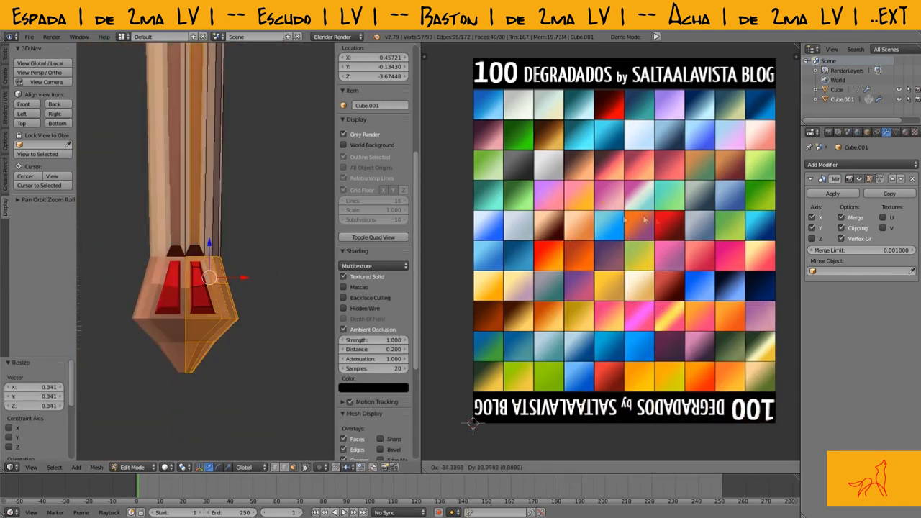
click(607, 272)
key(Tab)
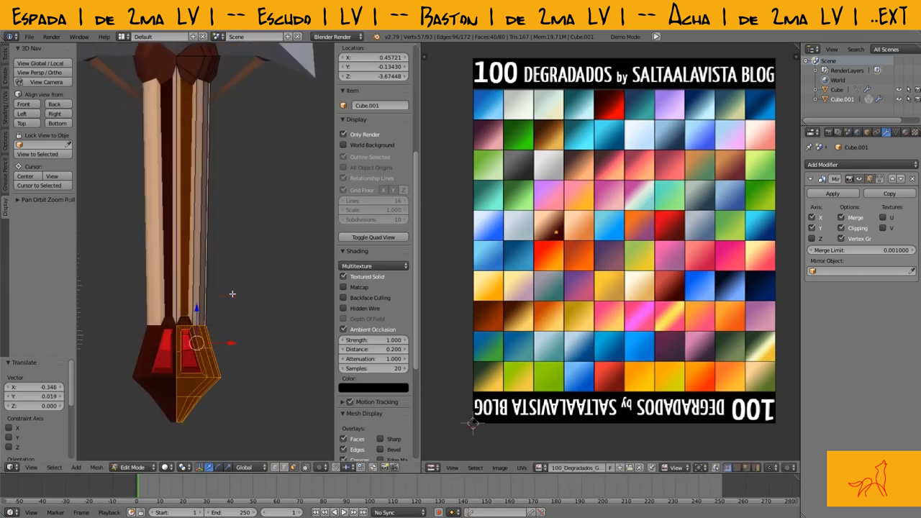
middle_drag(216, 274, 230, 286)
Select the pommel body faces for dark red recolouring, orbiting to check the pommel.
scroll(374, 216, down, 3)
scroll(230, 287, up, 3)
key(z)
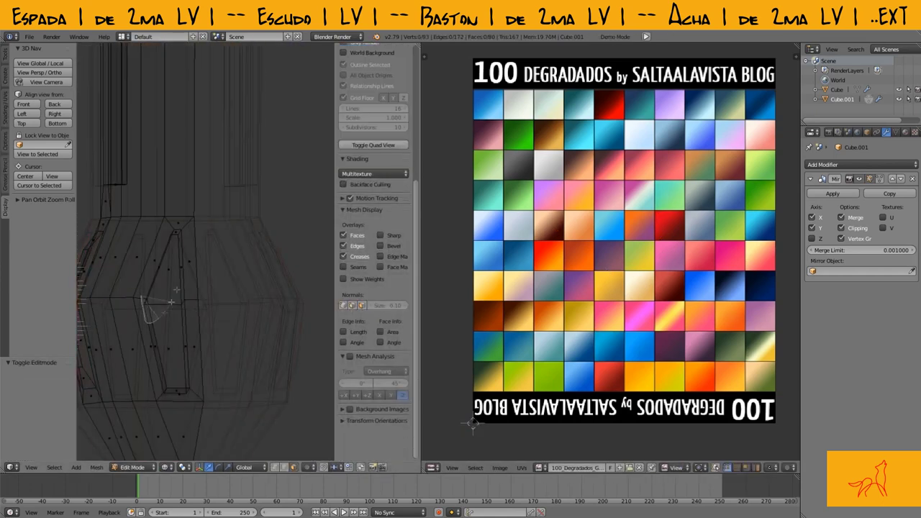
right_click(167, 295)
key(z)
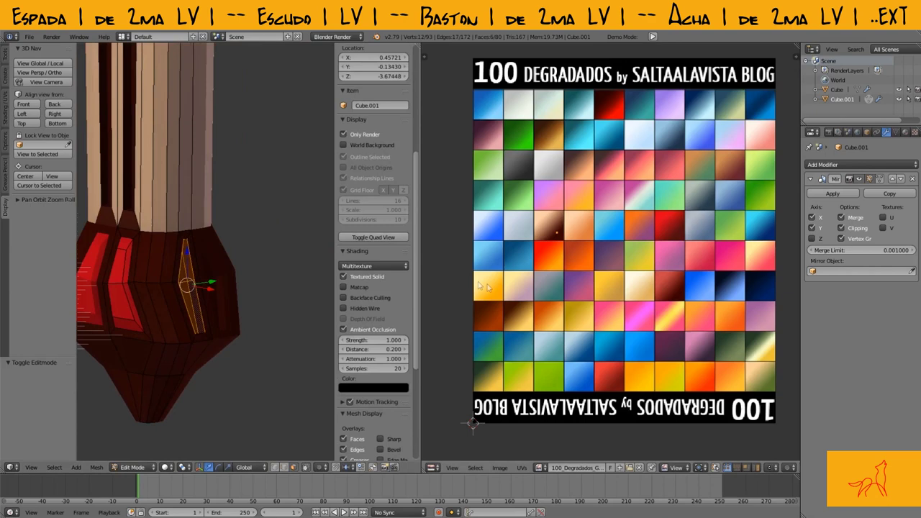
key(Tab)
mouse_move(216, 266)
middle_down()
mouse_move(231, 241)
mouse_move(242, 344)
mouse_move(195, 288)
mouse_move(180, 308)
middle_up()
key(Tab)
scroll(249, 327, down, 3)
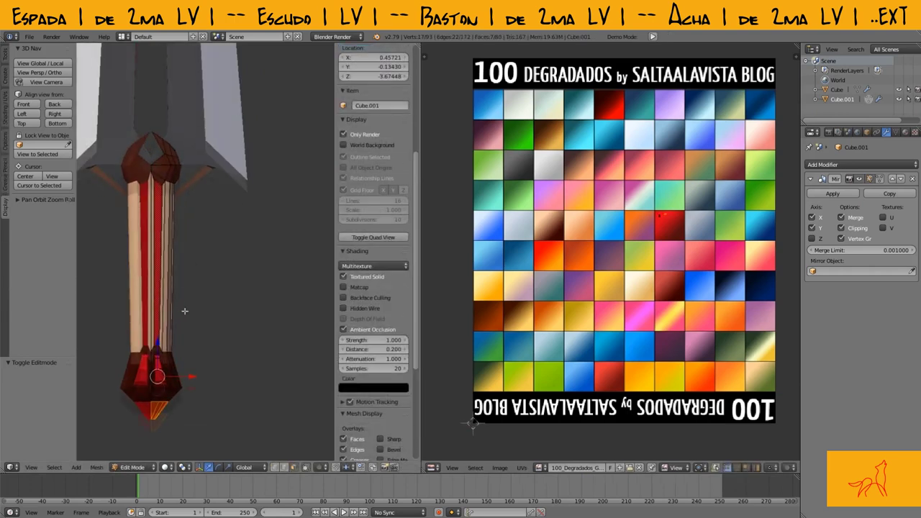
Toggle shading modes, select the whole grip and orbit to its front view.
key(z)
scroll(195, 264, up, 5)
key(z)
key(a)
key(z)
scroll(157, 229, down, 3)
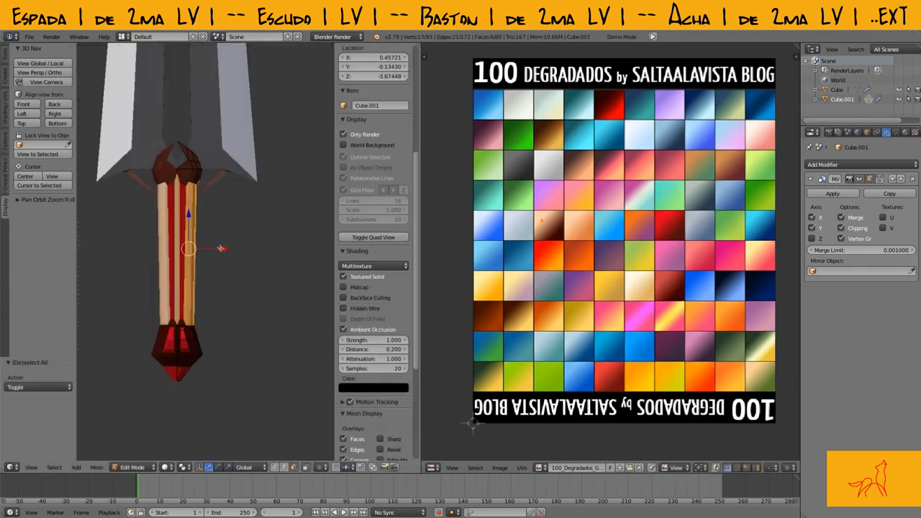
scroll(187, 245, up, 3)
mouse_move(187, 245)
middle_down()
mouse_move(225, 262)
mouse_move(160, 250)
middle_up()
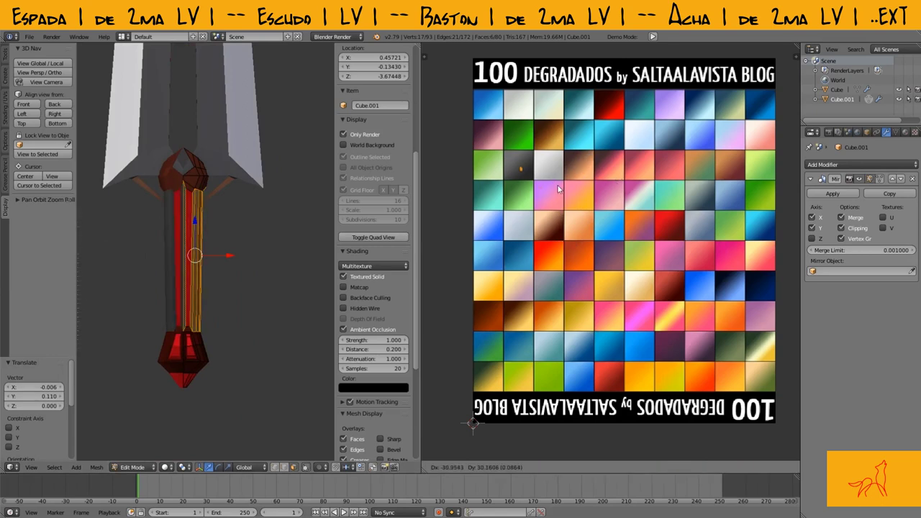
Confirm the grip's UV move on the gradient and check the whole object.
key(Tab)
scroll(282, 293, down, 3)
key(Tab)
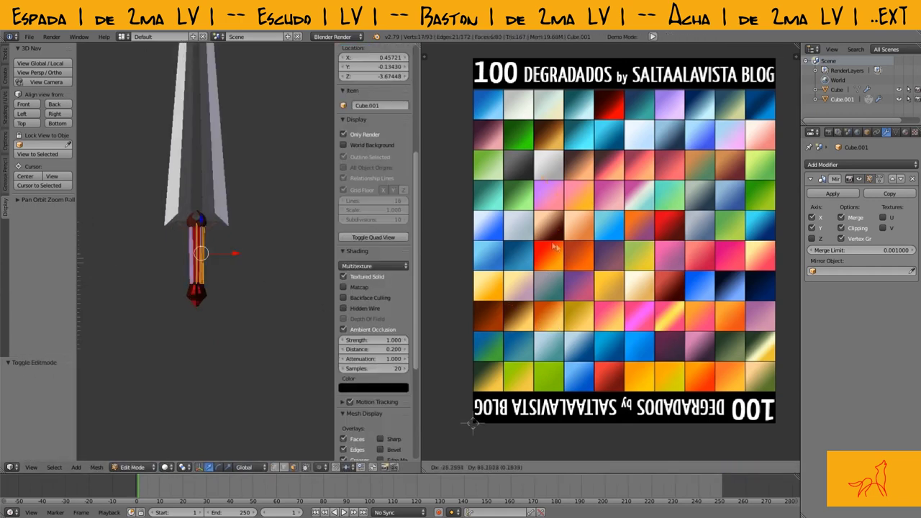
click(250, 275)
scroll(249, 274, up, 3)
key(Tab)
scroll(265, 270, down, 3)
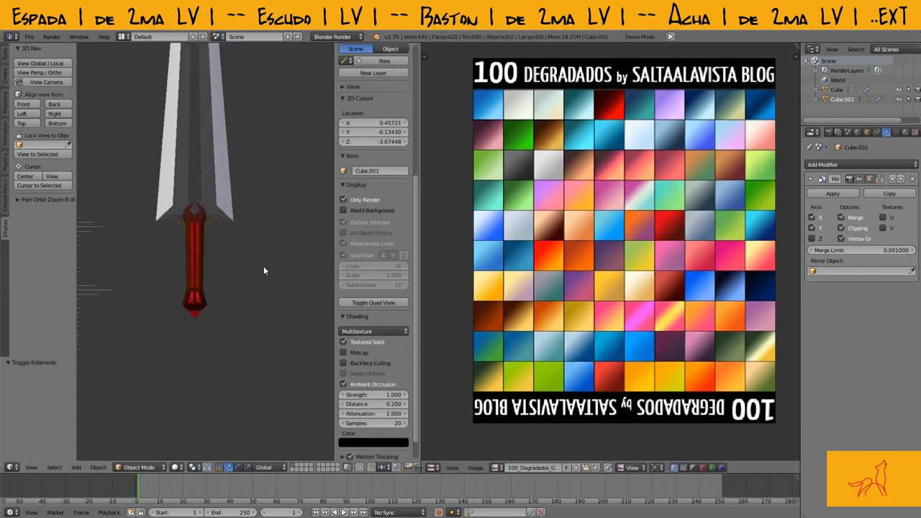
scroll(228, 297, up, 4)
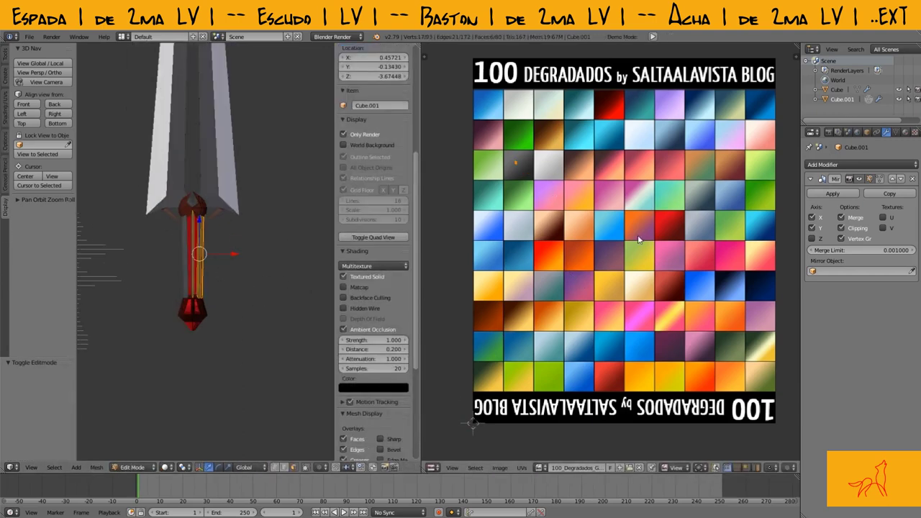
Place the guard's faces on the red gradient square, viewed from below.
middle_drag(238, 260, 221, 257)
scroll(238, 258, down, 3)
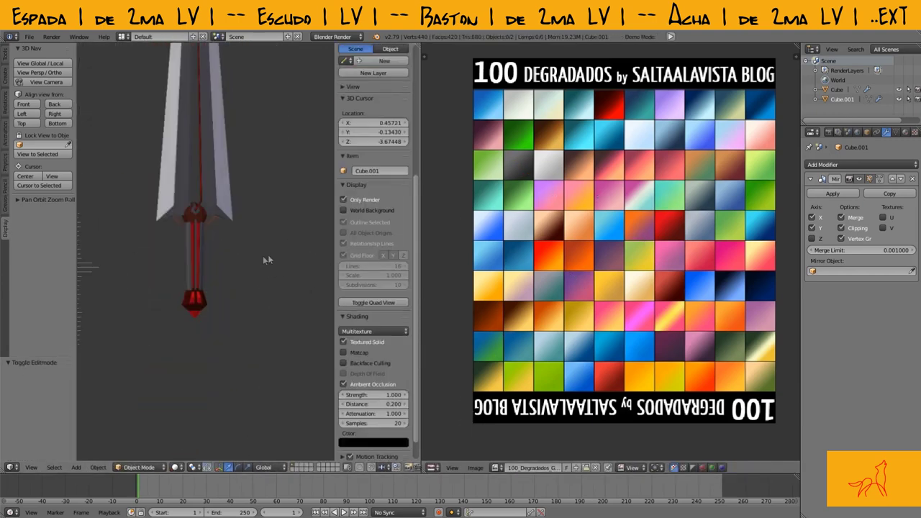
scroll(216, 193, up, 4)
key(Tab)
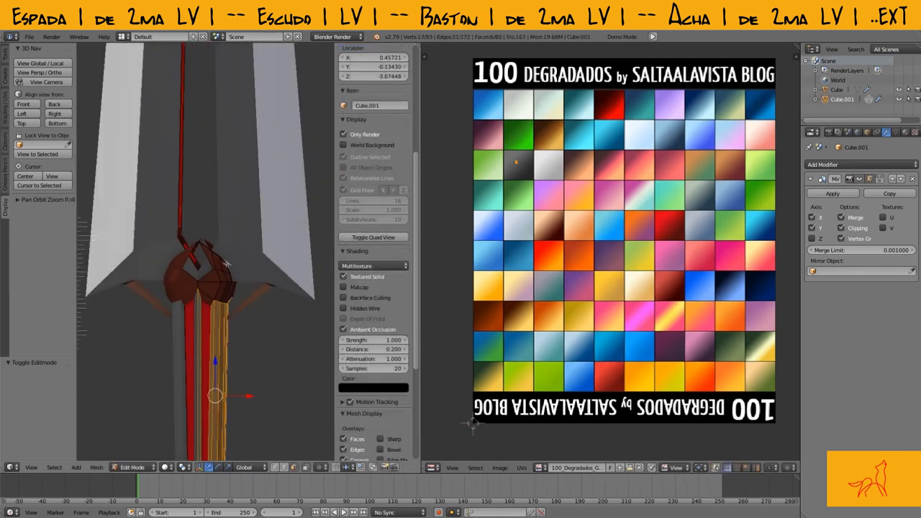
scroll(236, 276, up, 3)
middle_drag(235, 276, 276, 288)
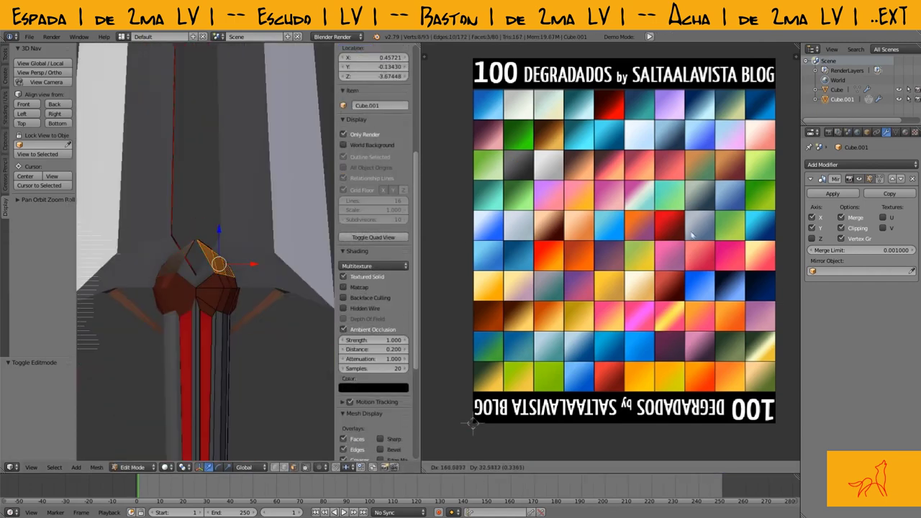
click(677, 241)
scroll(223, 267, down, 4)
scroll(242, 294, up, 4)
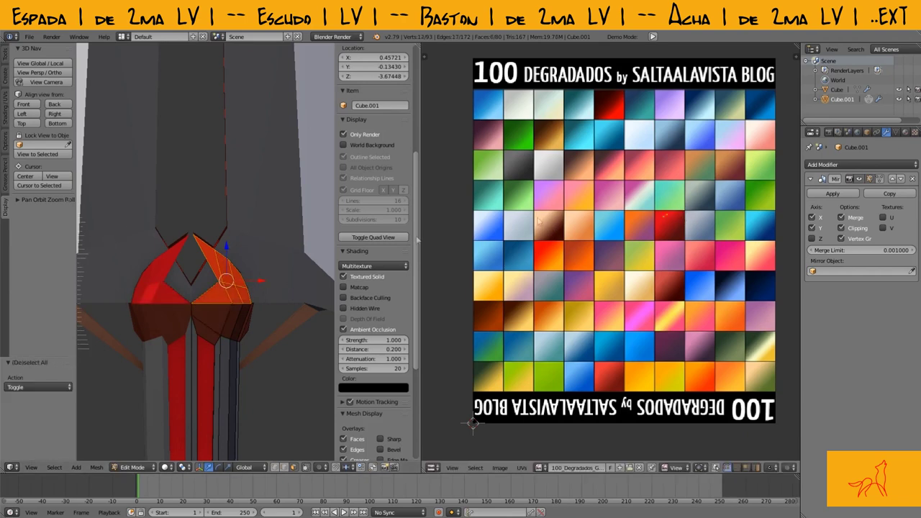
Move the connected guard faces' UVs onto another gradient colour.
key(g)
scroll(265, 276, down, 4)
scroll(261, 279, up, 4)
key(z)
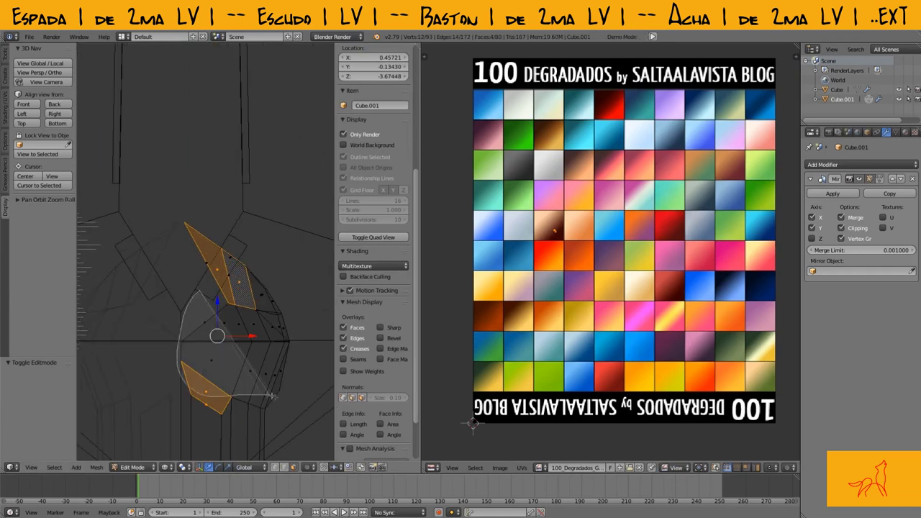
key(l)
key(z)
key(Tab)
scroll(241, 294, down, 3)
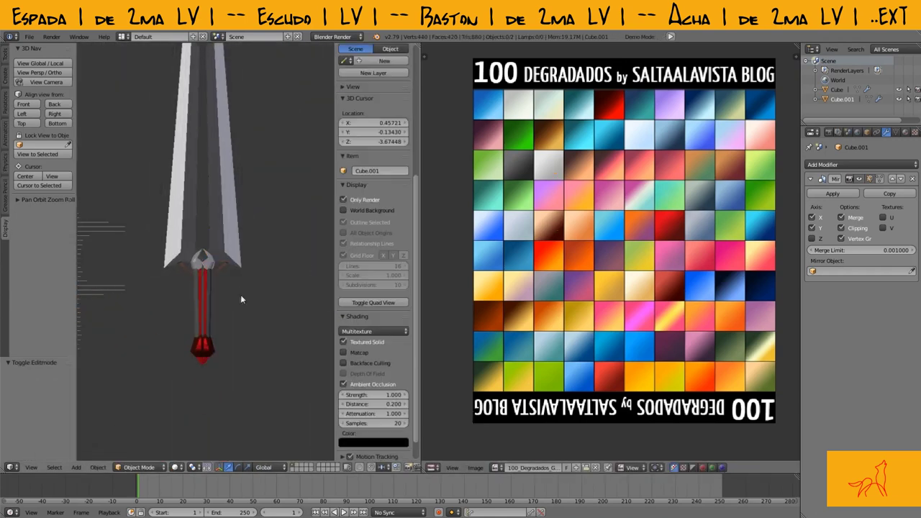
scroll(240, 295, up, 3)
scroll(245, 295, down, 3)
scroll(267, 302, up, 3)
Select the blade and briefly inspect its mesh in wireframe.
key(a)
key(z)
right_click(266, 302)
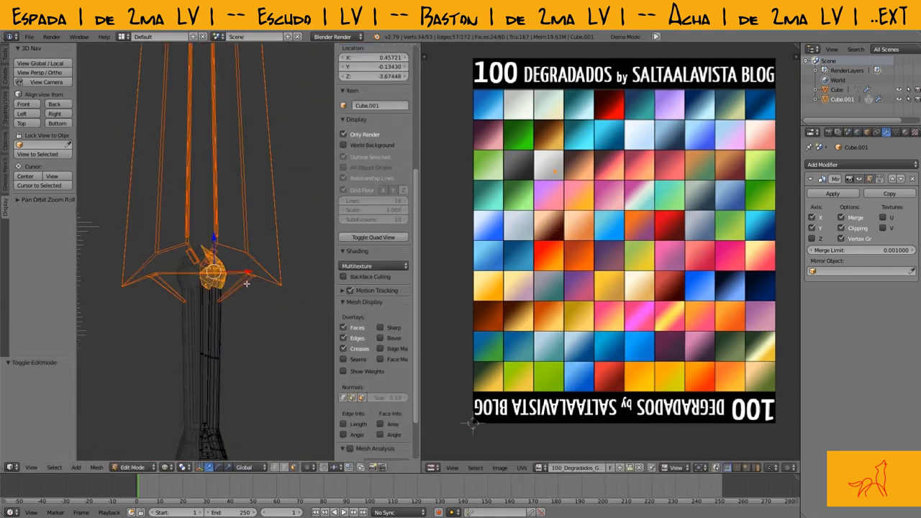
key(Tab)
scroll(267, 302, up, 3)
key(Tab)
key(z)
scroll(270, 280, down, 3)
Select the hilt and review its mesh from a front view.
right_click(270, 280)
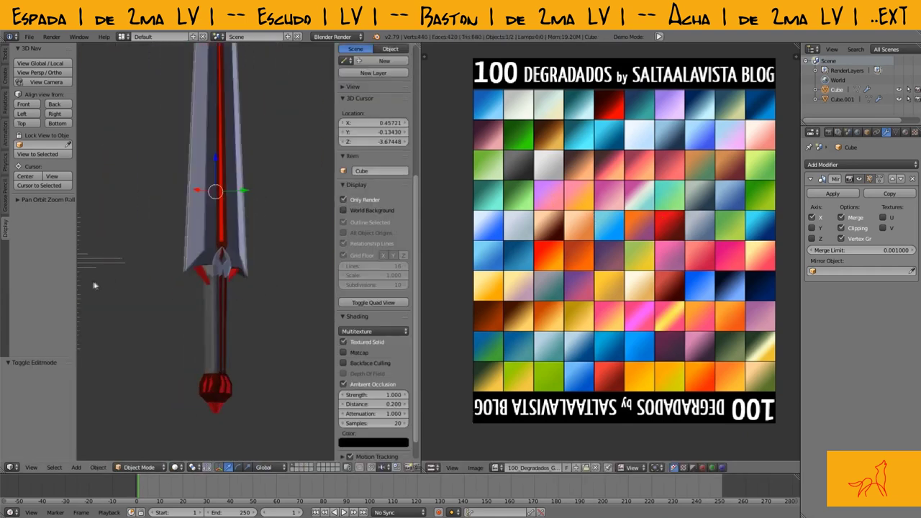
scroll(231, 367, up, 4)
key(Tab)
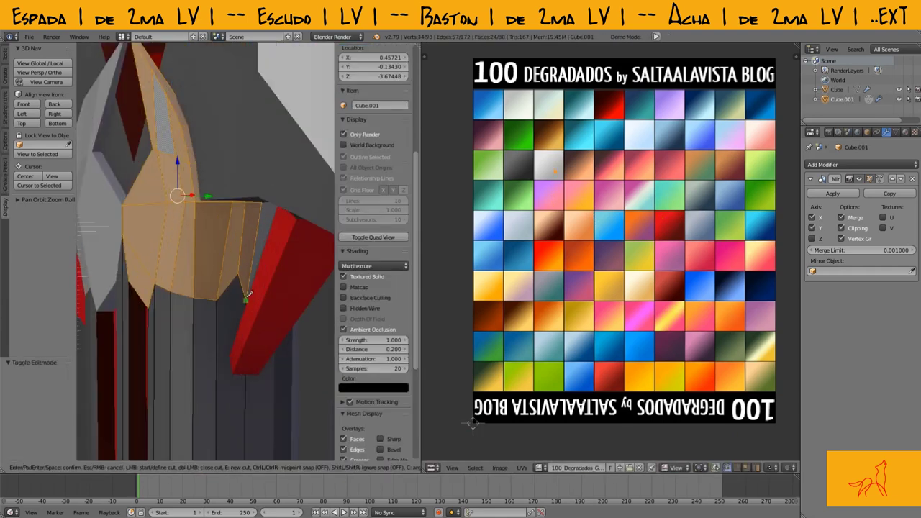
scroll(208, 253, down, 5)
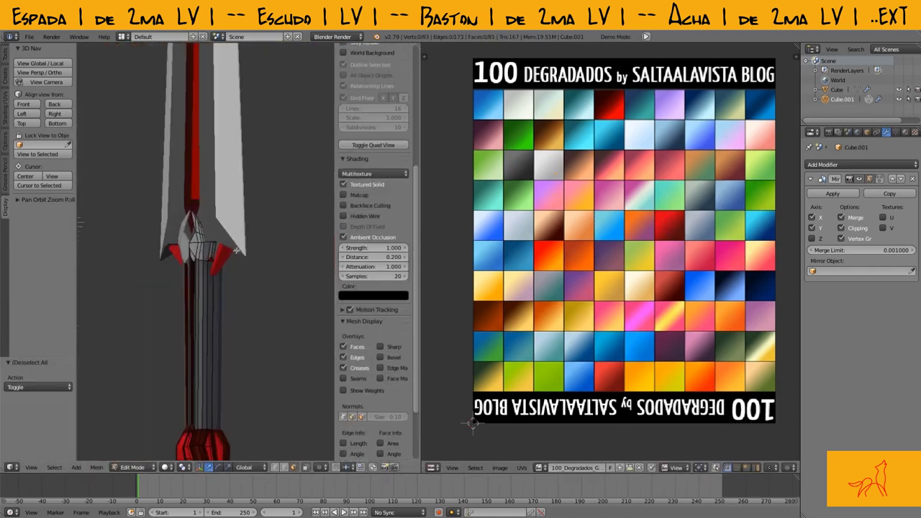
middle_drag(208, 253, 208, 253)
scroll(208, 254, up, 5)
scroll(208, 254, down, 5)
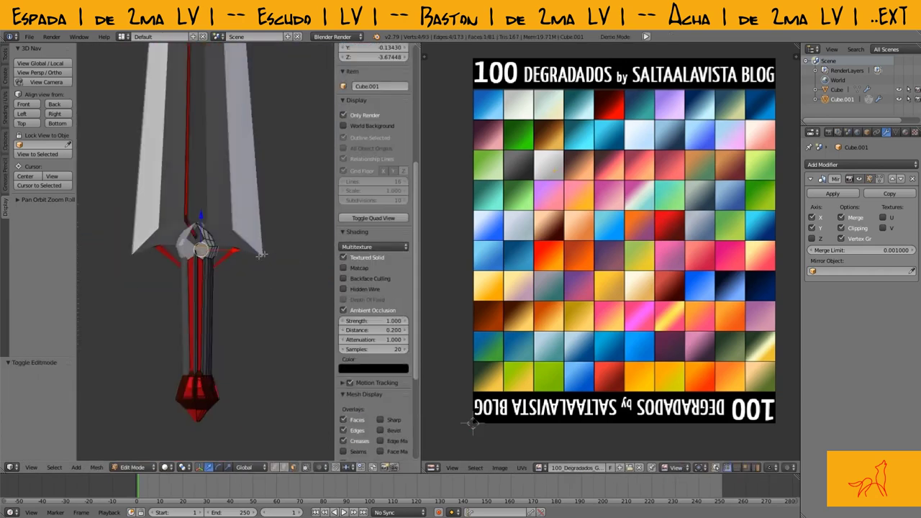
key(Tab)
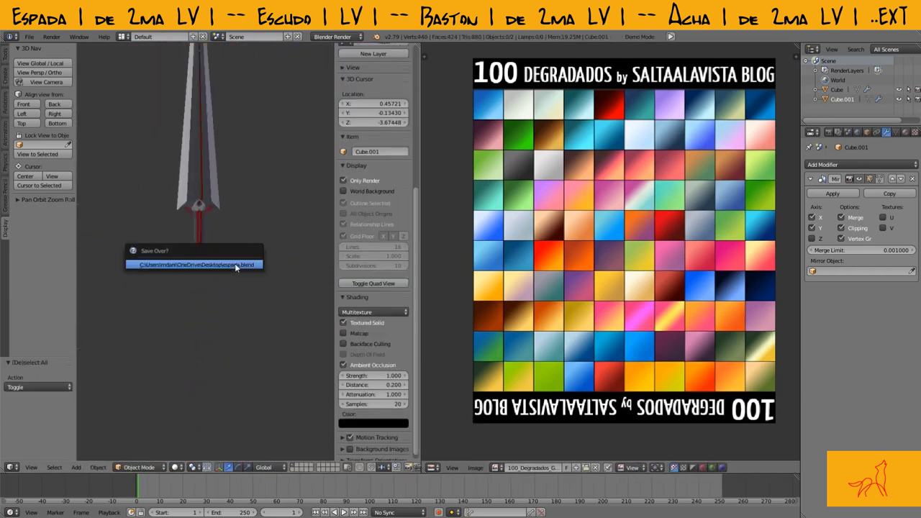
Merge the image area into the 3D view and enter Edit Mode on the blade.
middle_drag(239, 457, 236, 262)
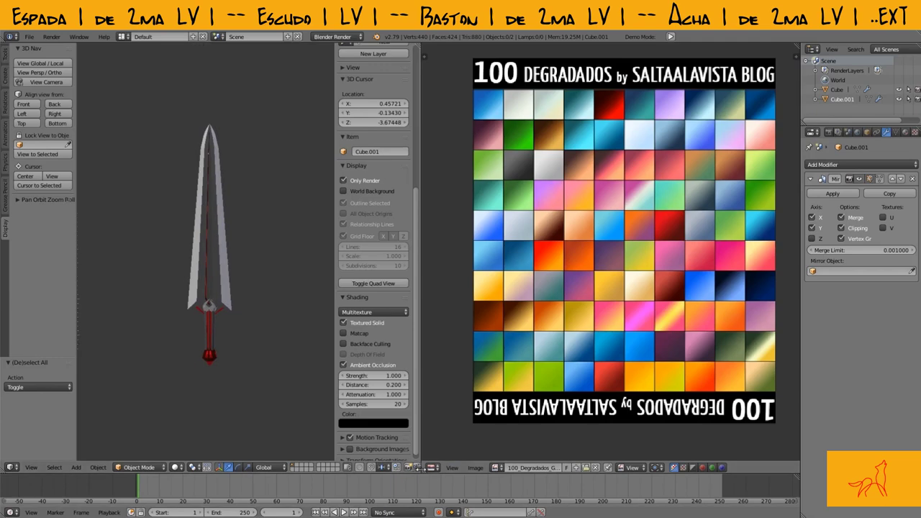
drag(421, 468, 473, 244)
scroll(422, 237, up, 5)
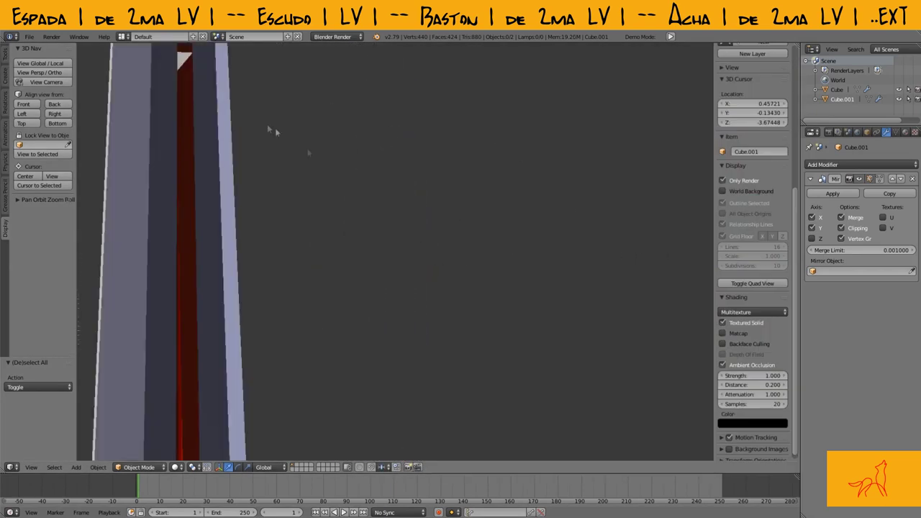
right_click(259, 191)
key(Tab)
Smart-UV-unwrap the blade onto the gradient image and shrink its UVs.
drag(711, 45, 426, 216)
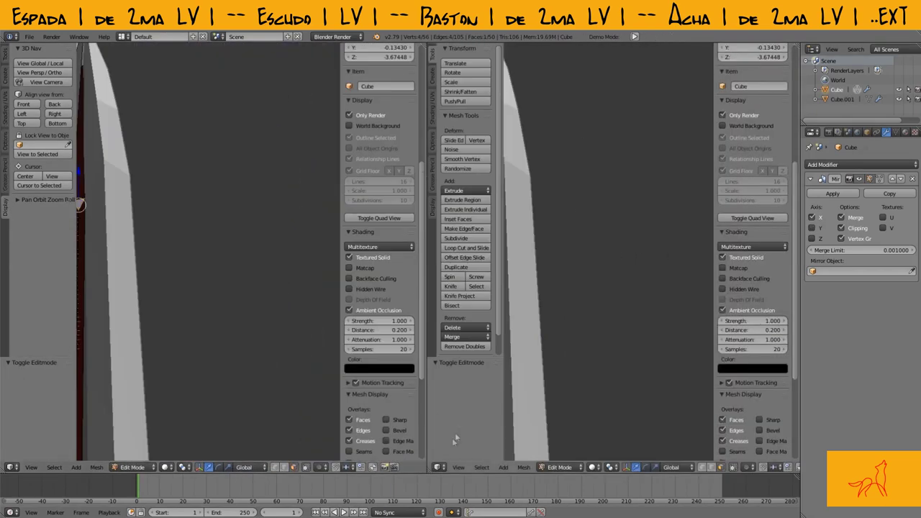
key(shift+F10)
scroll(216, 288, down, 5)
key(u)
click(216, 297)
key(s)
scroll(674, 334, up, 3)
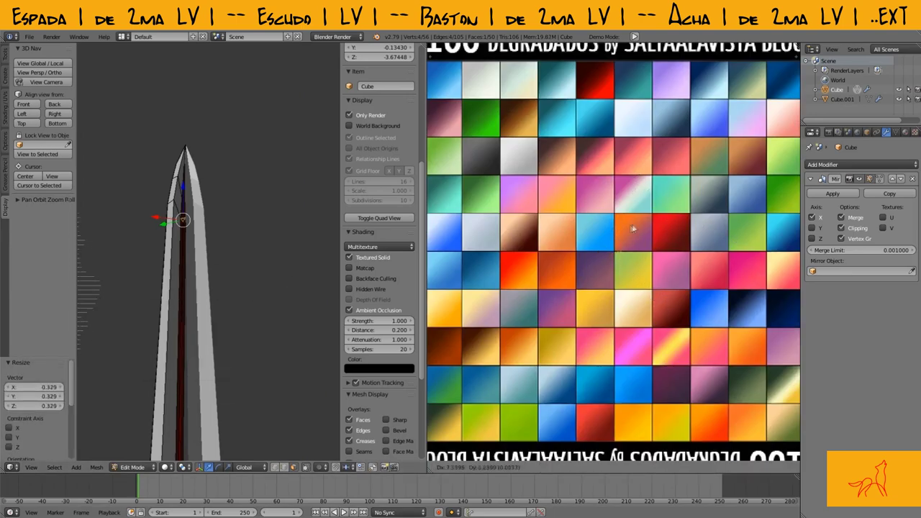
key(Tab)
Reposition the blade's UVs on the gradient and view the sword edge-on.
key(a)
middle_drag(290, 210, 185, 231)
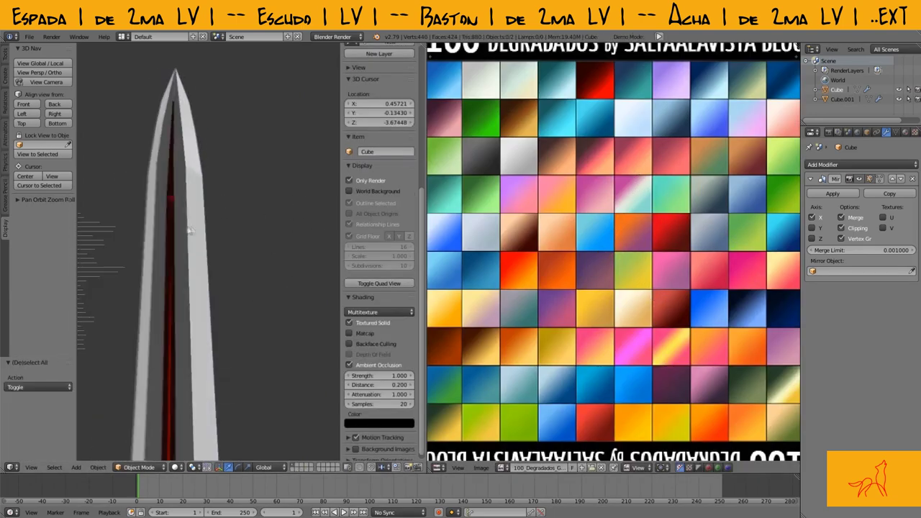
key(Tab)
key(Tab)
scroll(280, 230, down, 5)
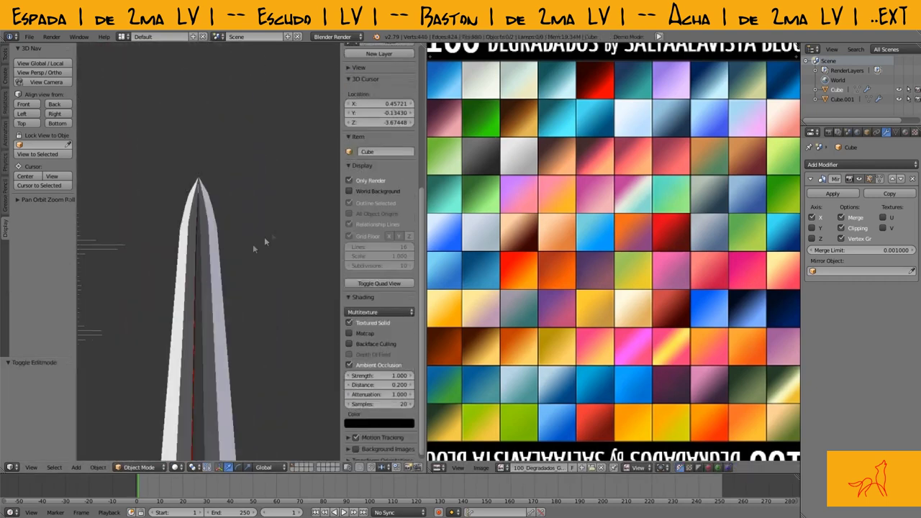
key(Tab)
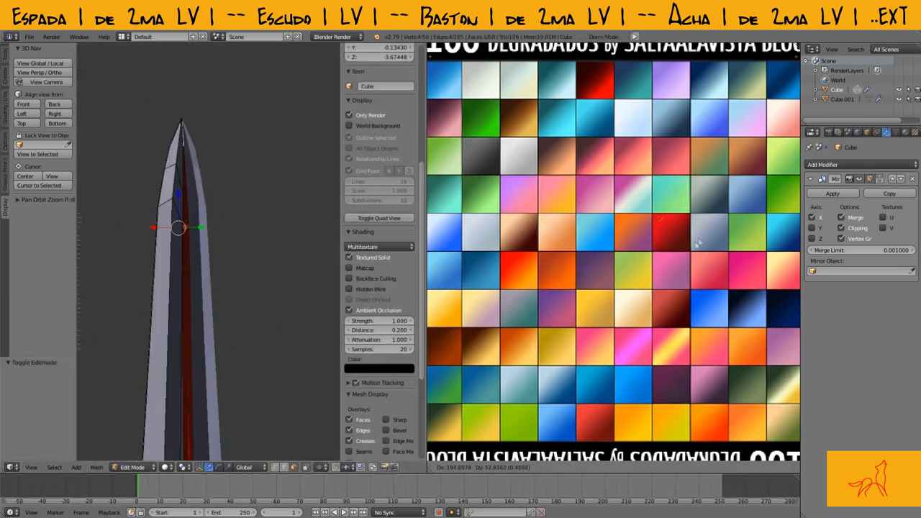
click(705, 251)
key(Tab)
middle_drag(231, 276, 77, 288)
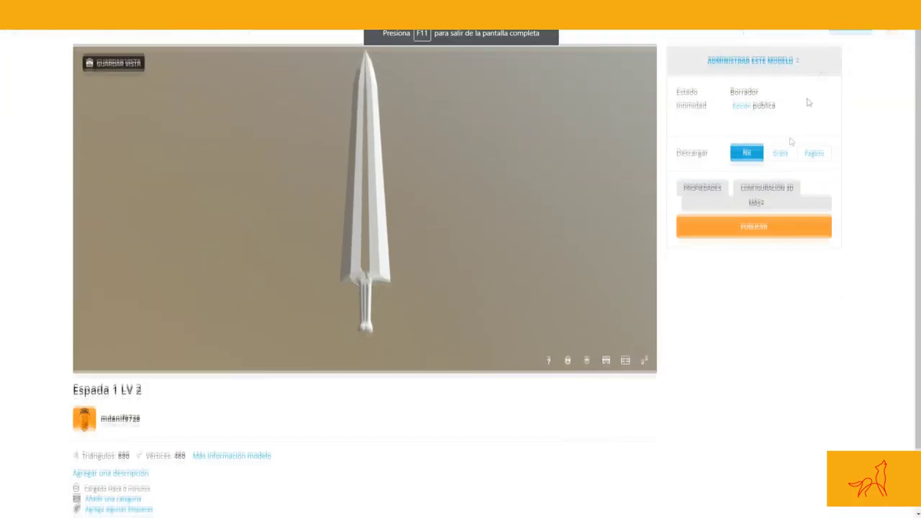
scroll(806, 103, down, 1)
click(753, 180)
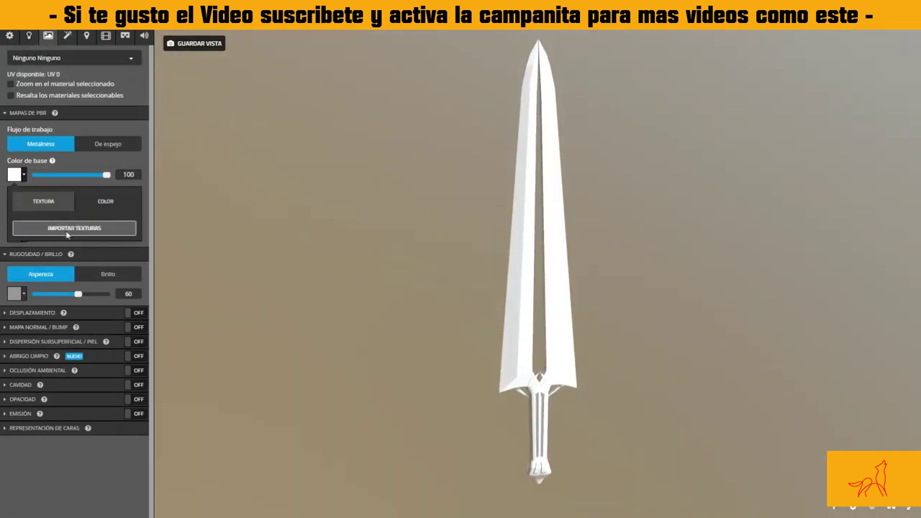
Import the gradient jpg as the base colour texture and enable emission.
click(67, 231)
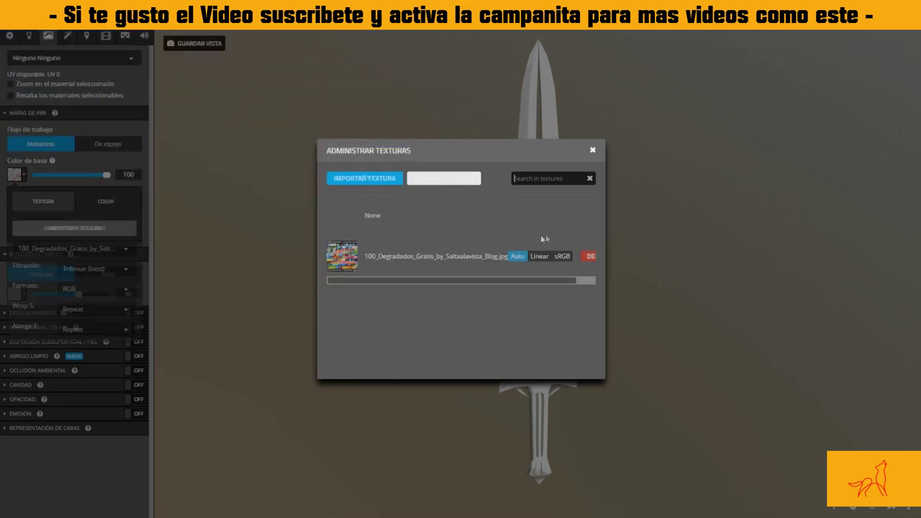
click(592, 150)
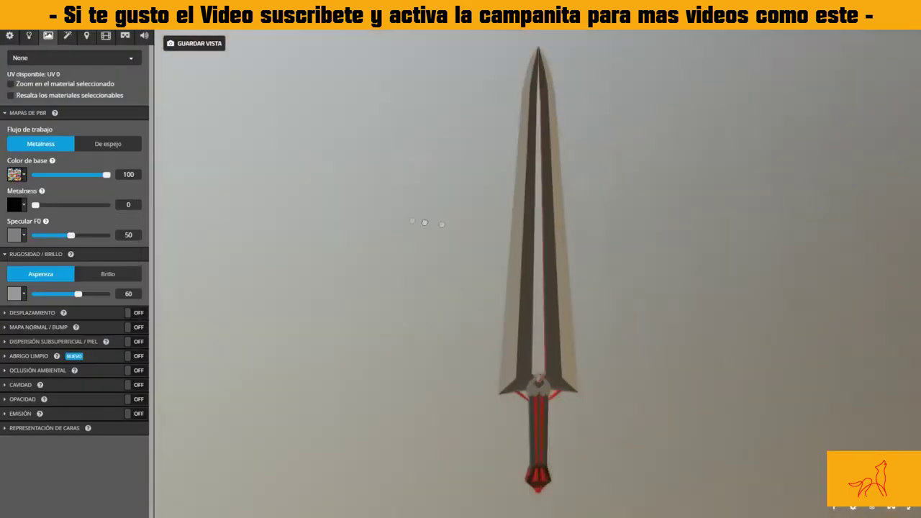
scroll(544, 216, down, 3)
scroll(542, 222, up, 3)
mouse_move(540, 261)
mouse_down()
mouse_move(531, 265)
mouse_move(551, 257)
mouse_up()
drag(431, 309, 538, 303)
click(133, 417)
mouse_move(74, 369)
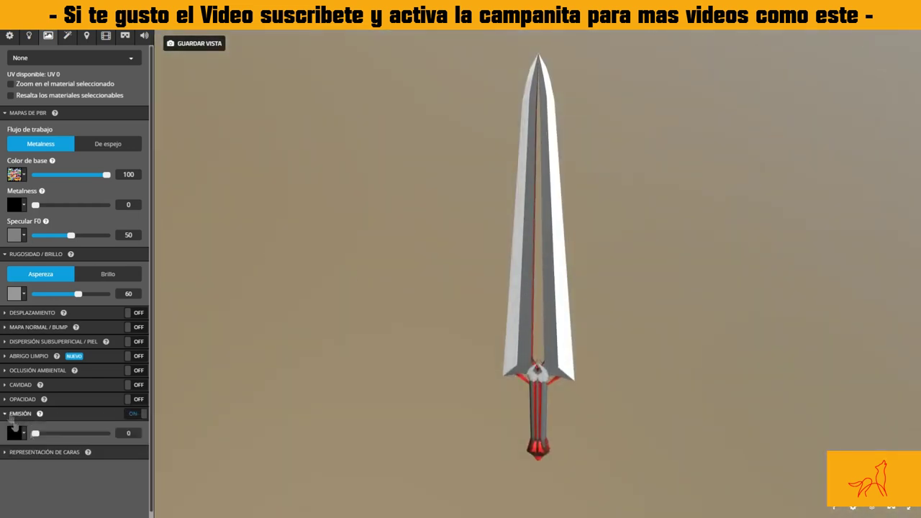
click(133, 414)
click(137, 342)
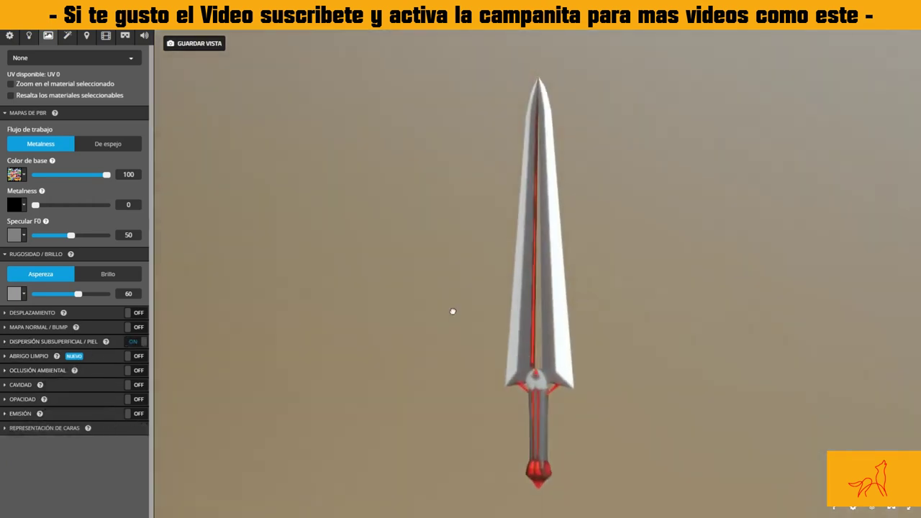
click(6, 344)
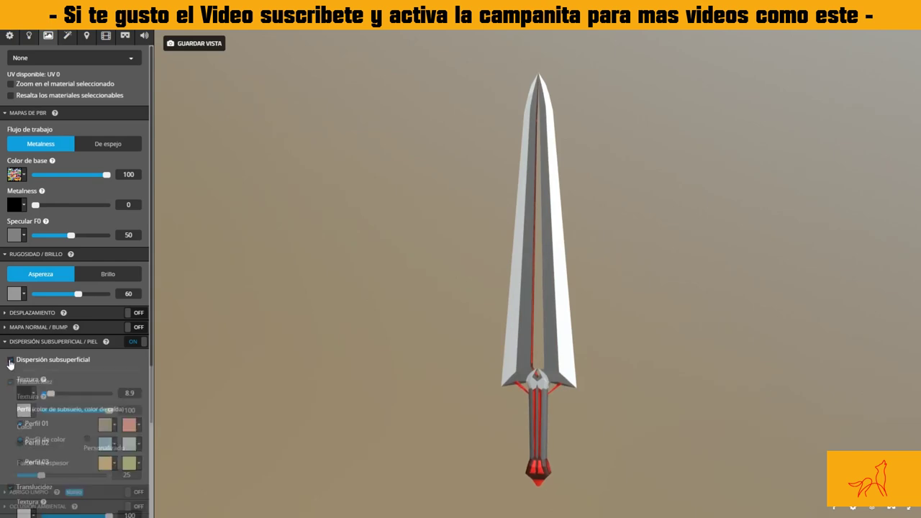
click(135, 341)
click(77, 256)
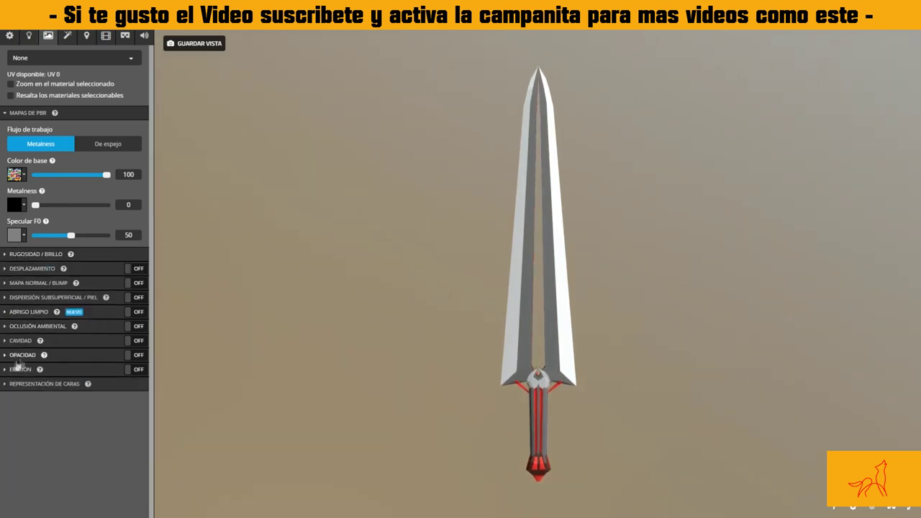
click(27, 37)
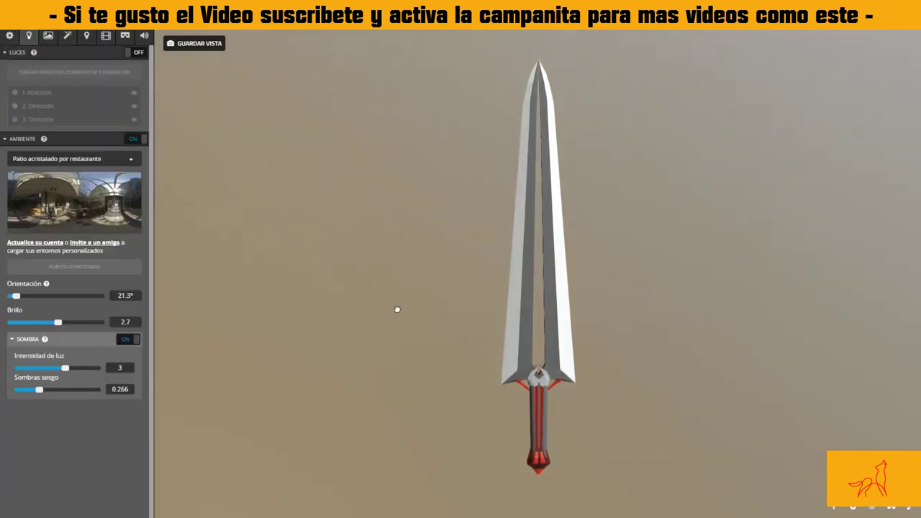
Disable screen-space reflections and enable the grain and depth-of-field filters.
drag(59, 322, 65, 322)
click(67, 36)
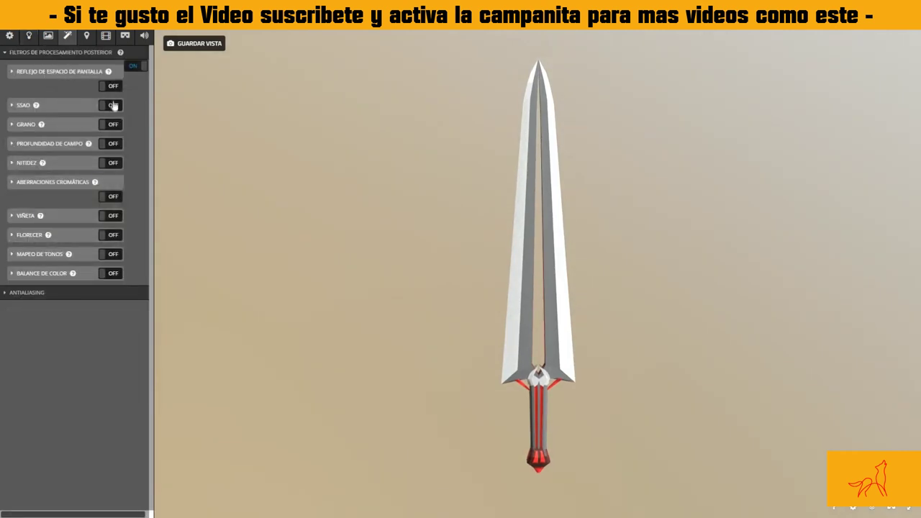
click(109, 86)
click(113, 125)
click(13, 125)
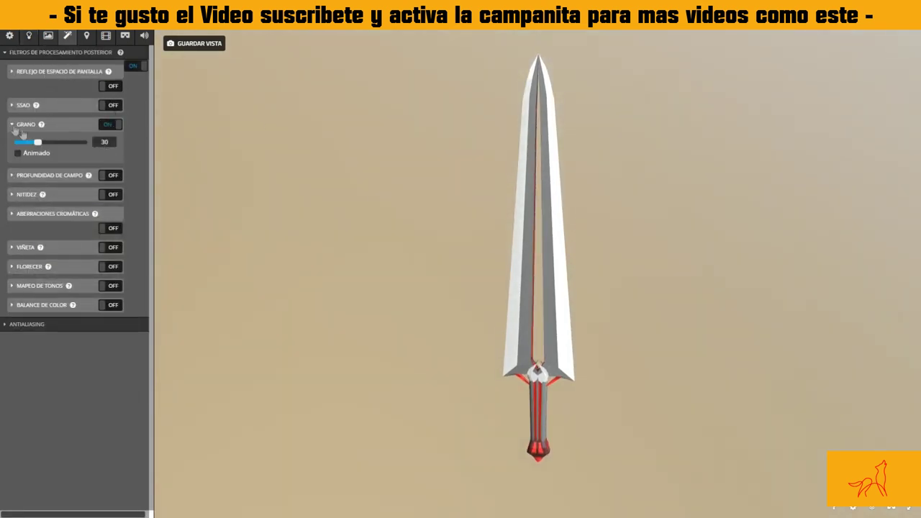
click(14, 125)
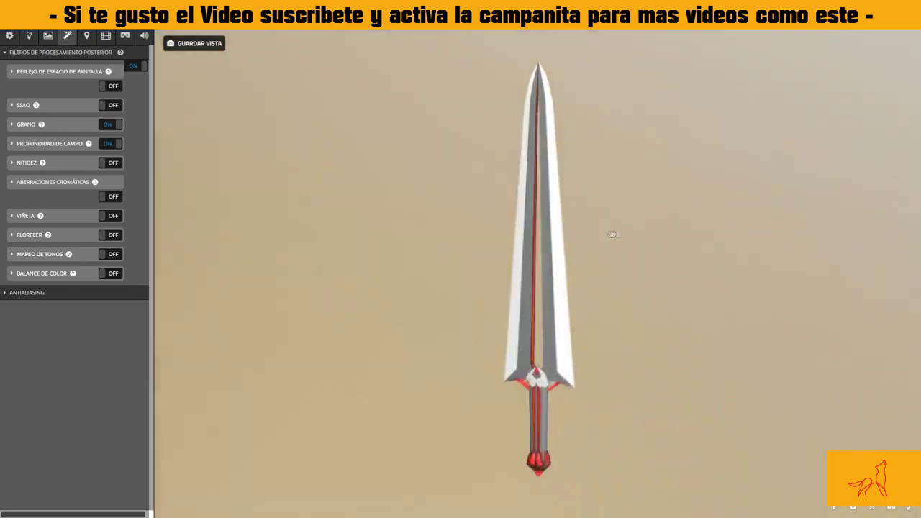
click(11, 144)
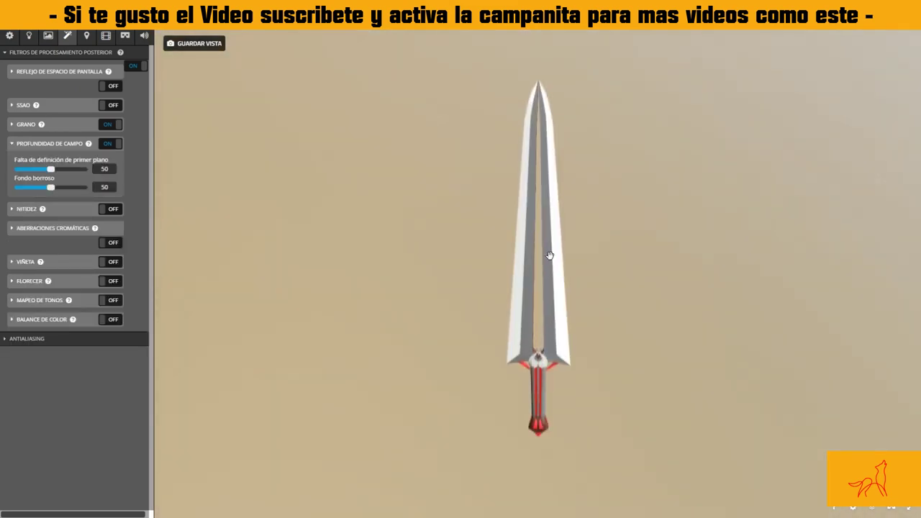
Set the scene background to Environment.
click(10, 35)
click(14, 321)
click(25, 354)
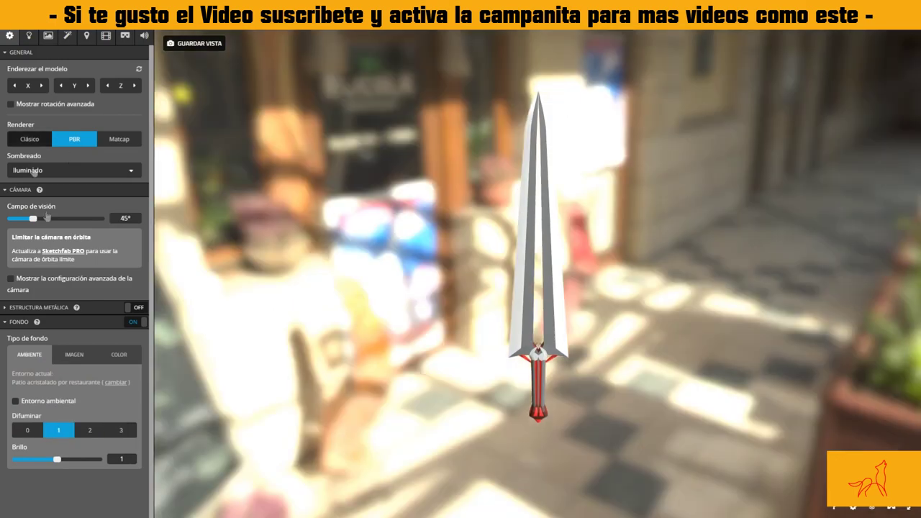
Switch the background environment to Road en Dordogne with blur set to 1.
click(115, 382)
click(72, 156)
click(72, 288)
click(224, 389)
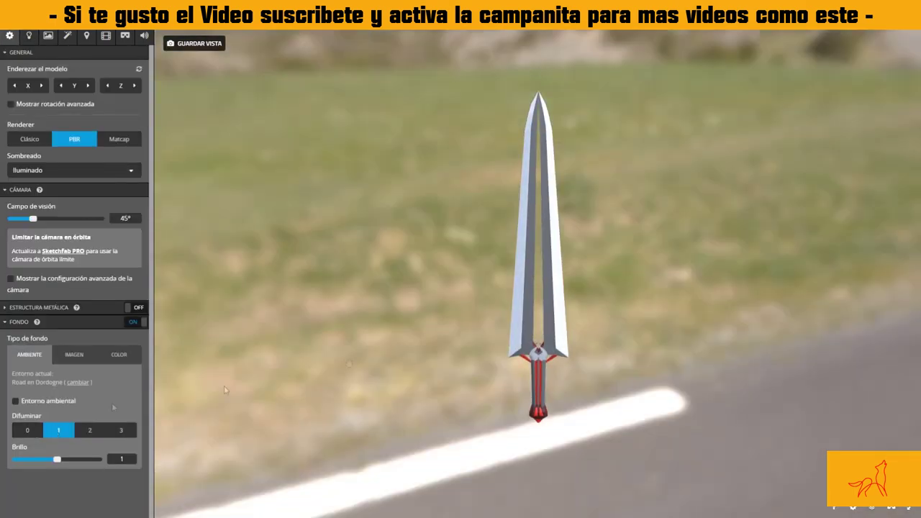
click(90, 430)
click(28, 430)
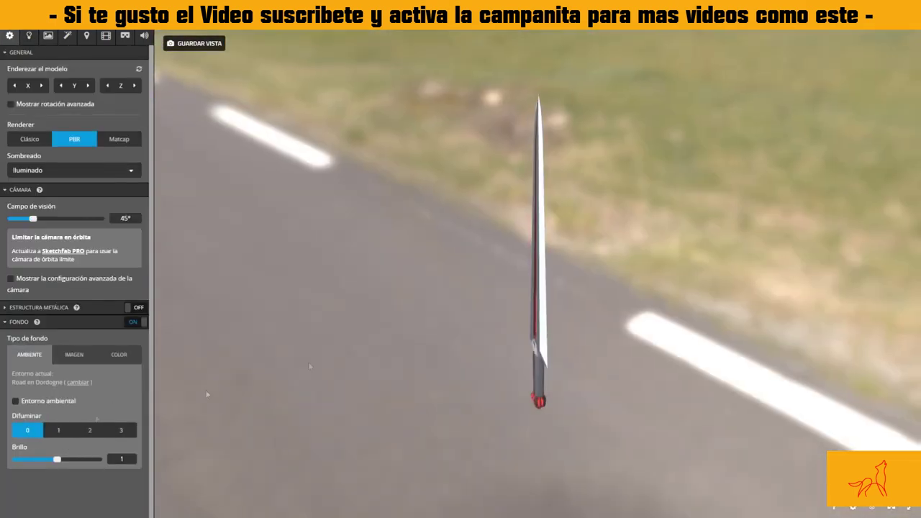
drag(432, 288, 578, 287)
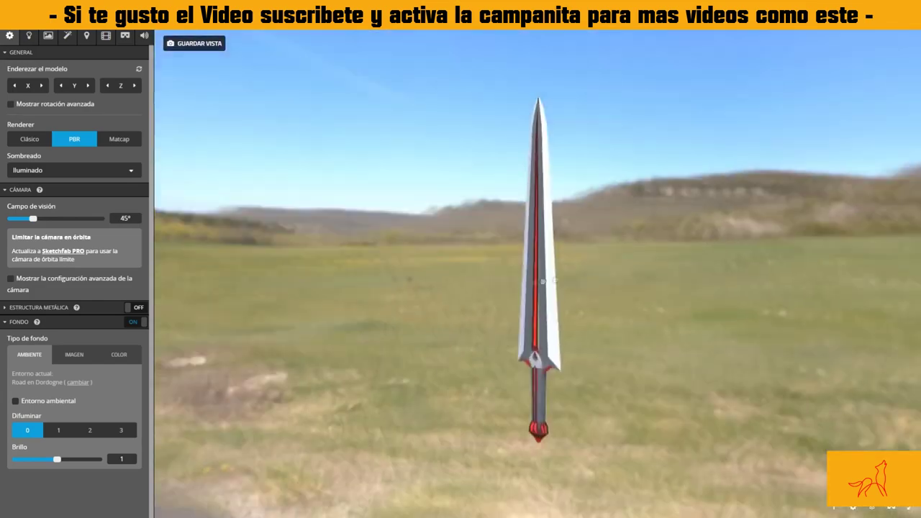
click(59, 430)
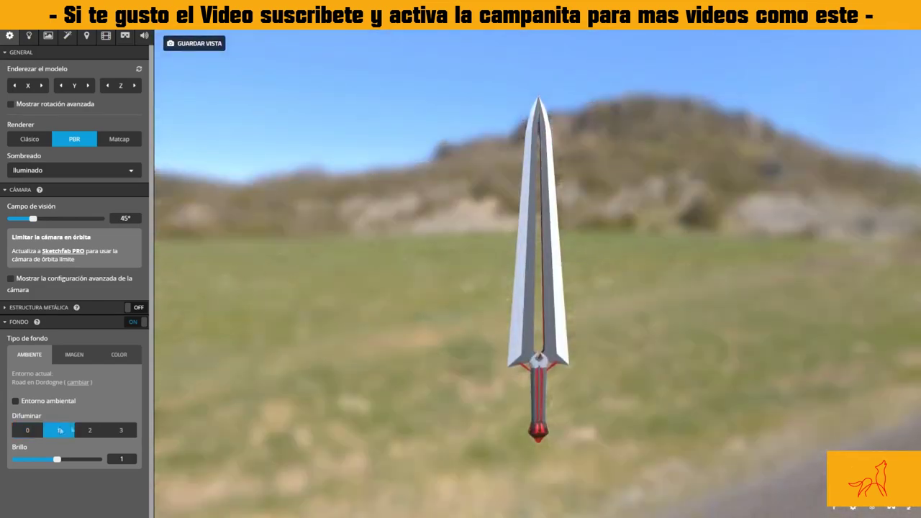
click(67, 36)
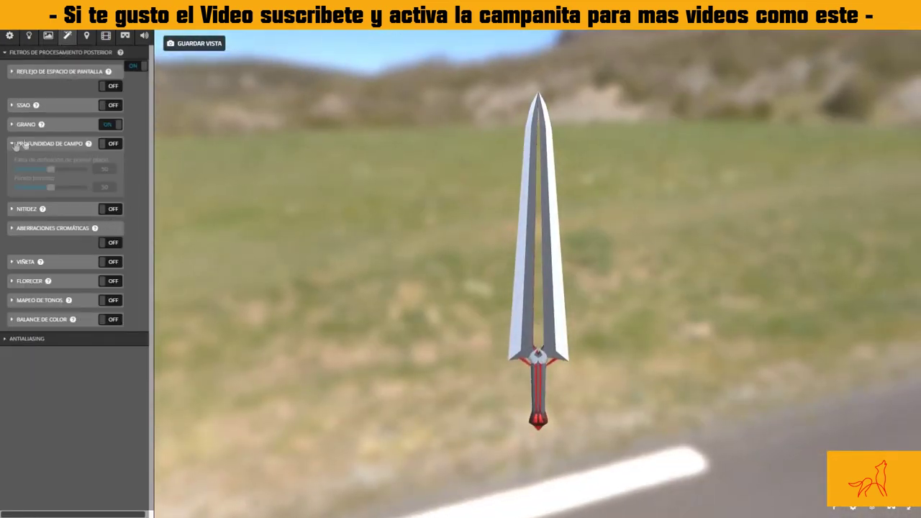
Turn on the sharpness, vignette and bloom filters.
click(20, 144)
click(108, 162)
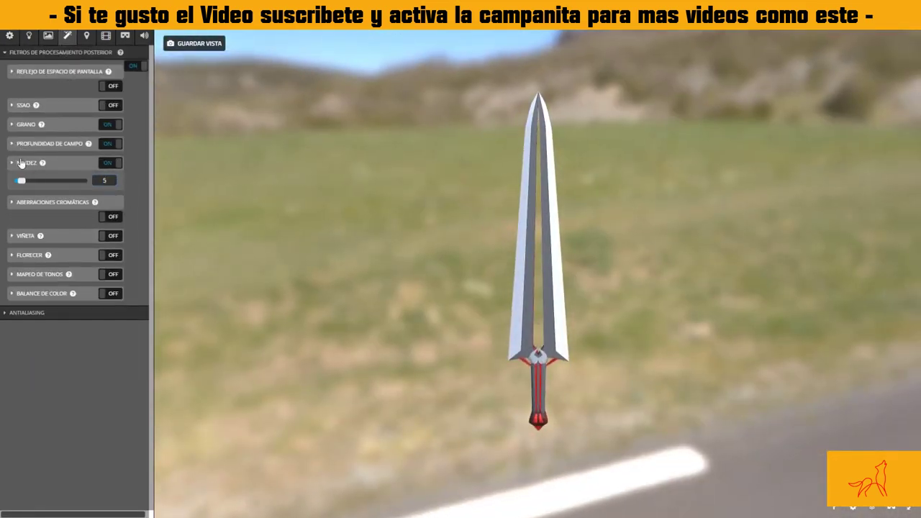
click(21, 163)
click(108, 216)
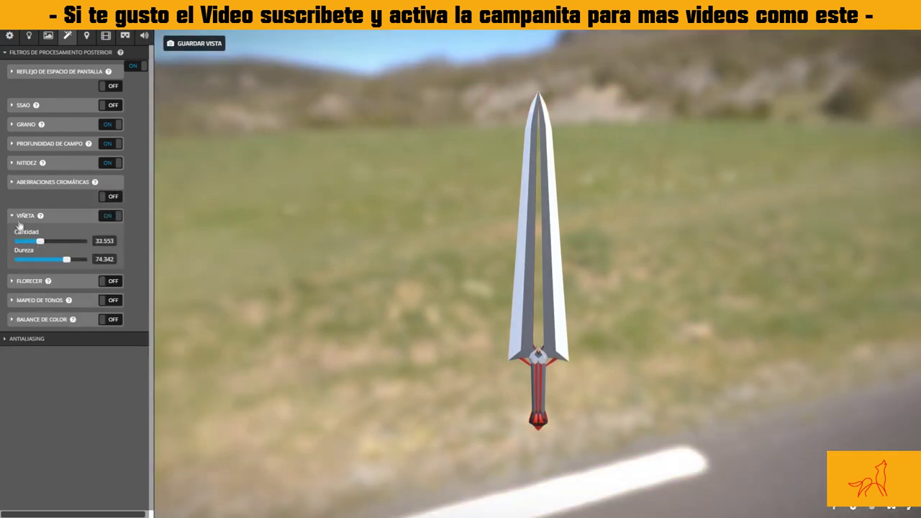
click(20, 216)
click(14, 236)
Tune bloom to intensity about 33, radius about 30 and threshold about 26.
drag(514, 202, 569, 214)
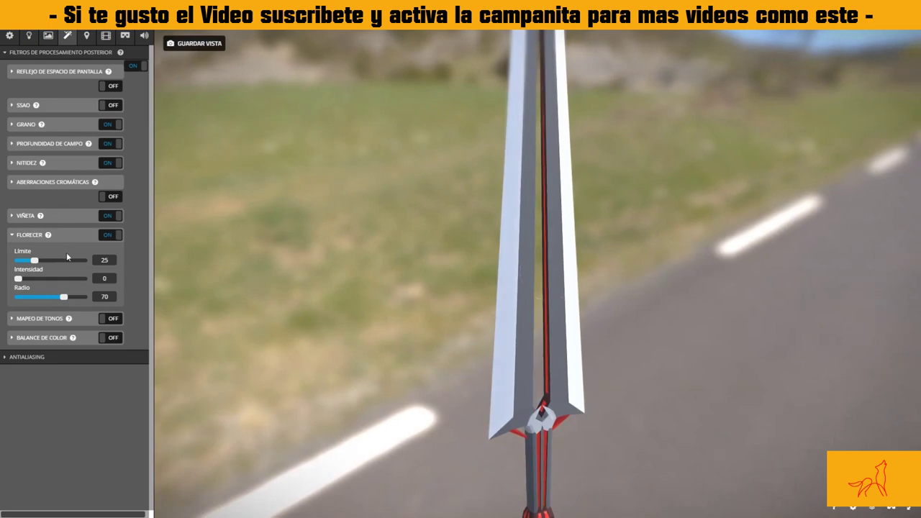
mouse_move(19, 280)
mouse_down()
mouse_move(83, 298)
mouse_move(38, 297)
mouse_up()
drag(49, 260, 36, 261)
mouse_move(457, 247)
mouse_down()
mouse_move(290, 240)
mouse_move(493, 242)
mouse_up()
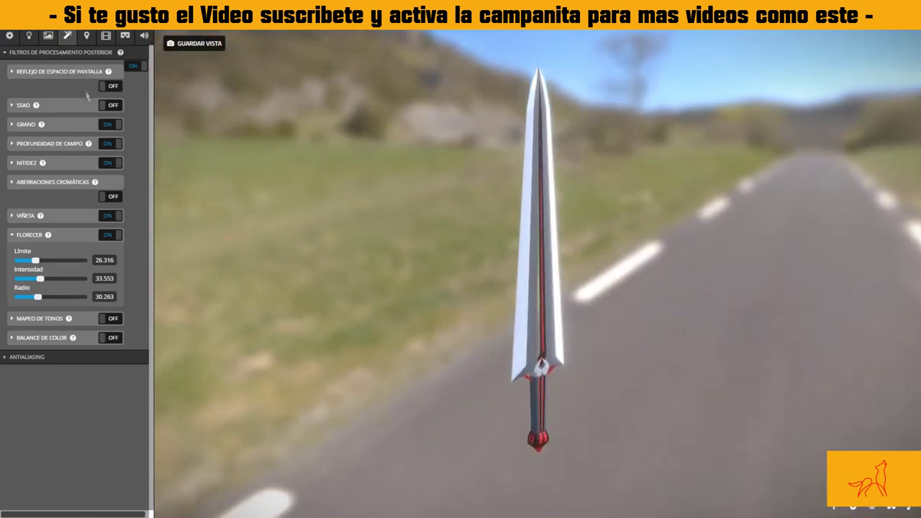
click(112, 87)
click(108, 87)
click(16, 164)
click(15, 164)
click(13, 144)
click(13, 144)
click(11, 235)
Enable linear tone mapping: exposure -1.3158, brightness 6.579, contrast 27.632.
click(110, 254)
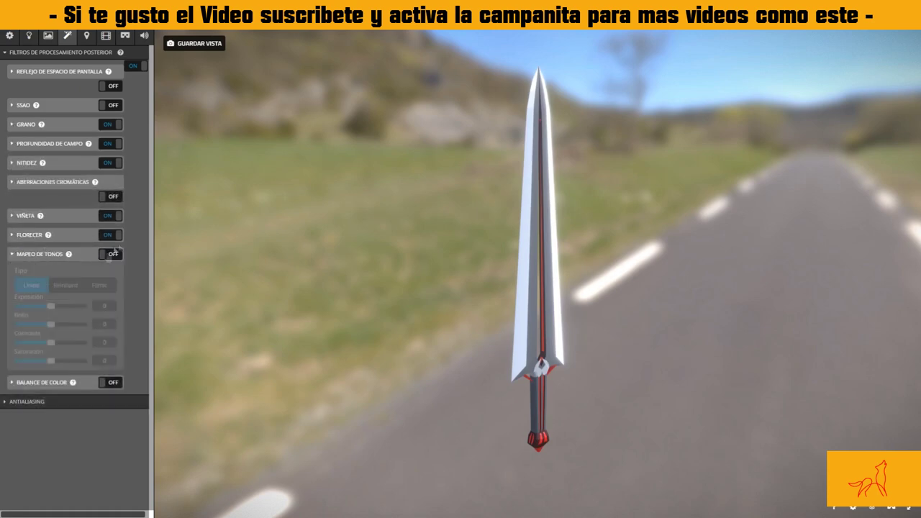
click(31, 285)
drag(52, 306, 56, 324)
drag(346, 280, 201, 284)
drag(55, 325, 51, 307)
drag(61, 343, 55, 361)
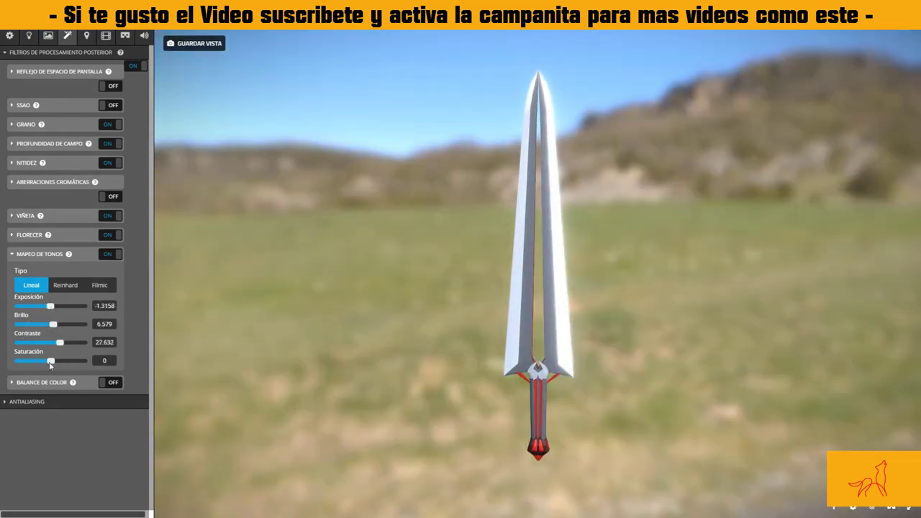
mouse_move(393, 286)
mouse_down()
mouse_move(492, 302)
mouse_move(324, 216)
mouse_up()
click(47, 36)
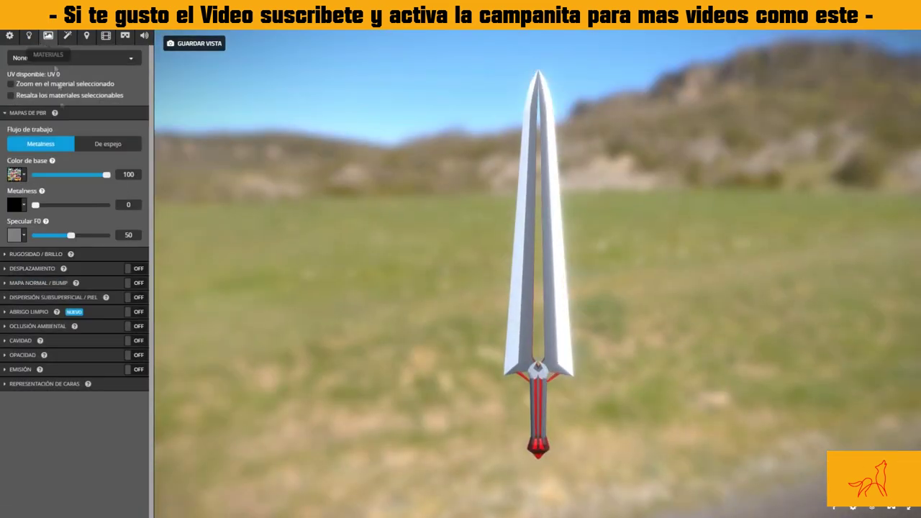
Enable subsurface scattering with a white-and-red Profile 01 and texture 17.
click(141, 298)
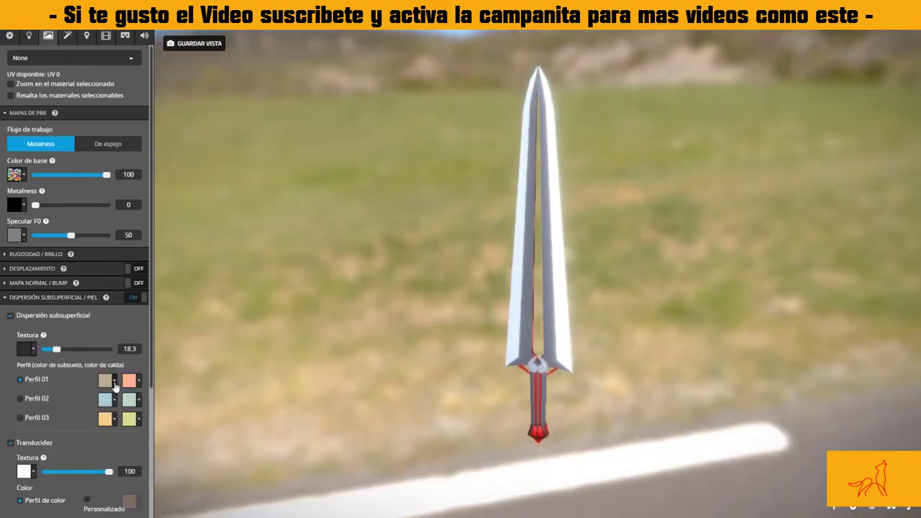
click(139, 379)
click(72, 410)
mouse_move(55, 357)
mouse_down()
mouse_move(72, 360)
mouse_move(55, 357)
mouse_up()
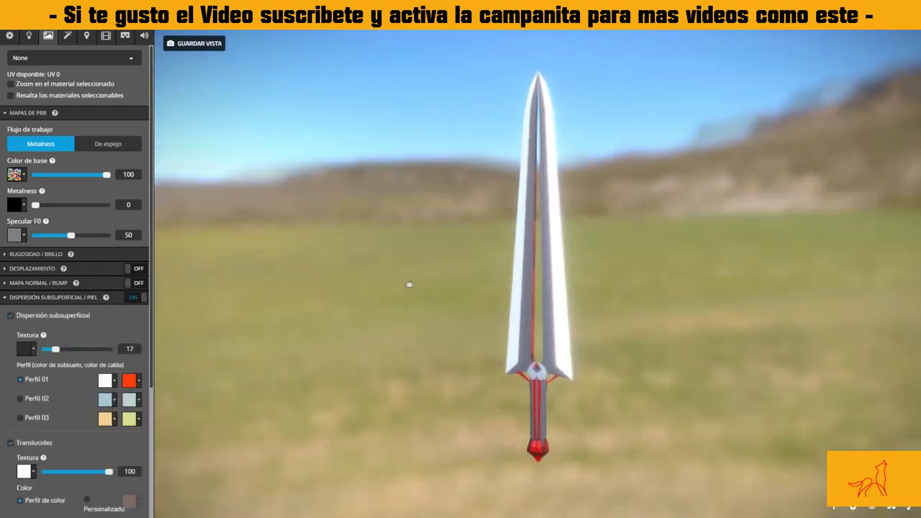
drag(408, 284, 695, 275)
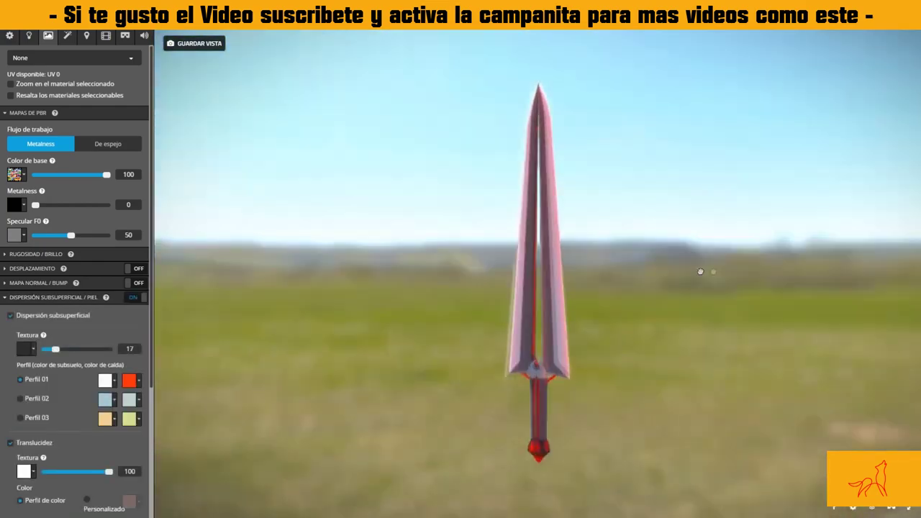
drag(695, 274, 62, 155)
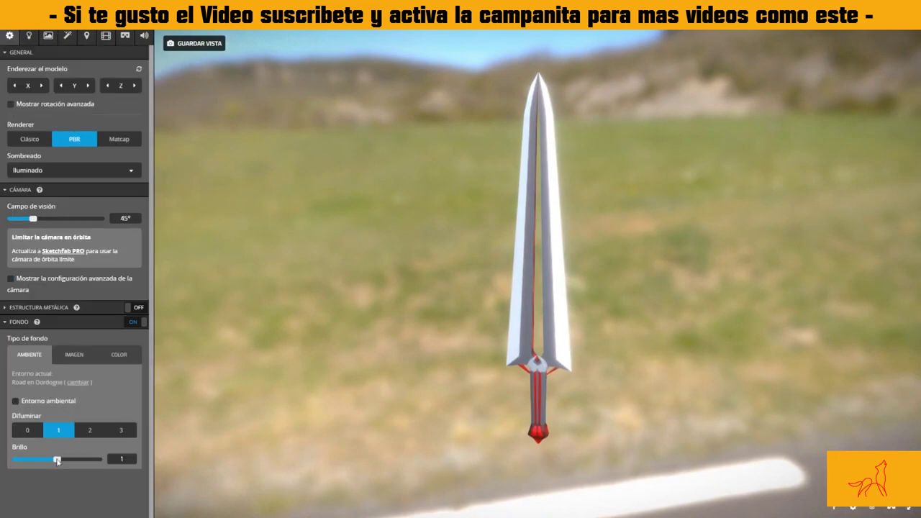
Set the camera Field of View slider to 40° and collapse the Camera section.
drag(34, 220, 36, 219)
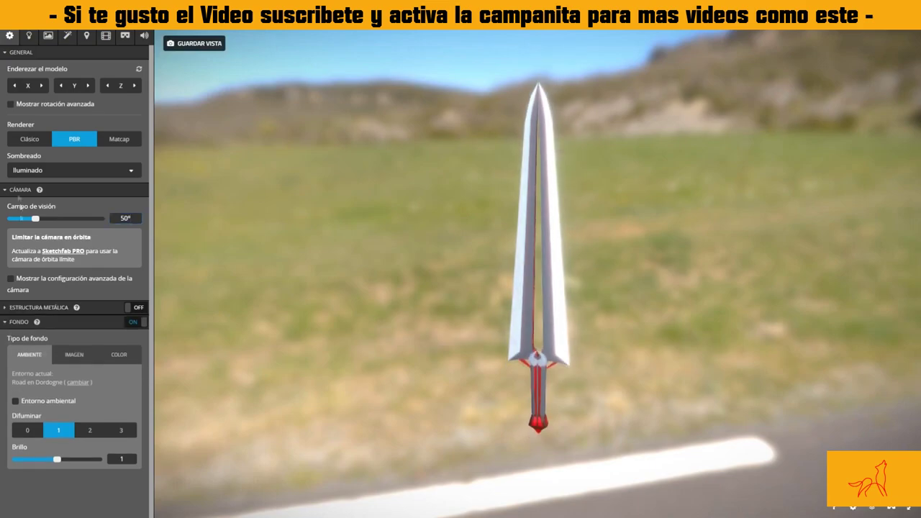
click(19, 195)
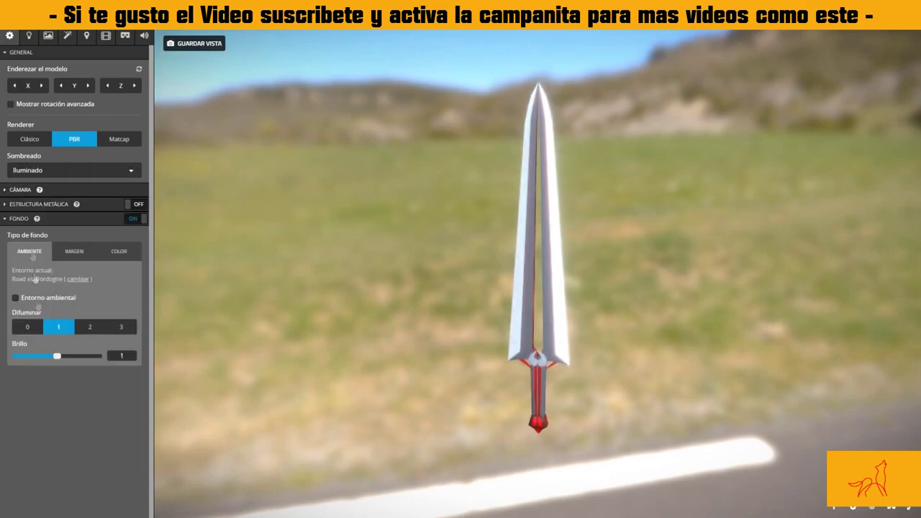